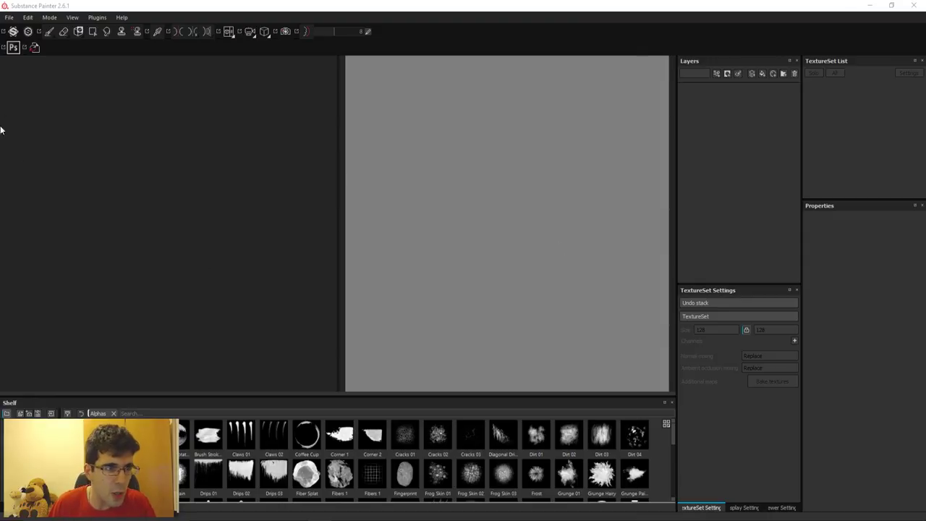
Start a new project and select Pantalon.obj as its mesh.
left_click(10, 17)
left_click(14, 29)
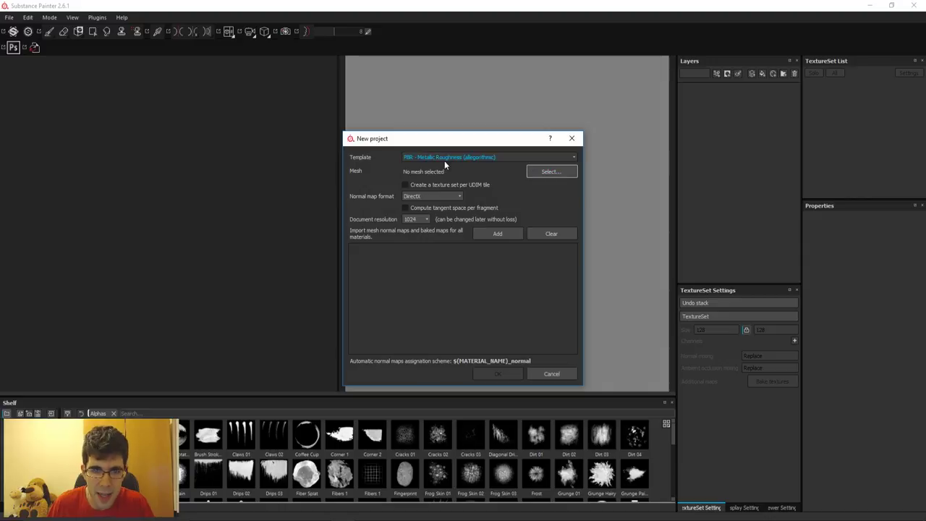
left_click(554, 175)
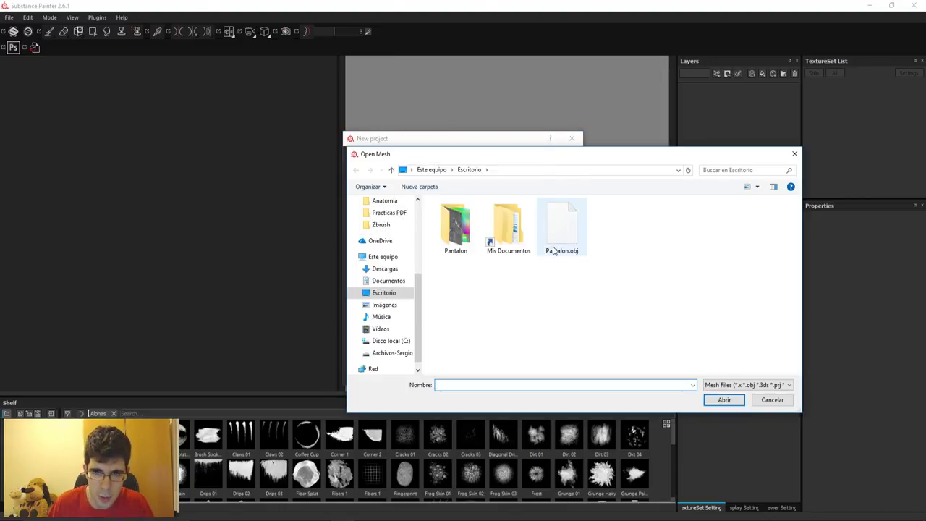
double_click(575, 235)
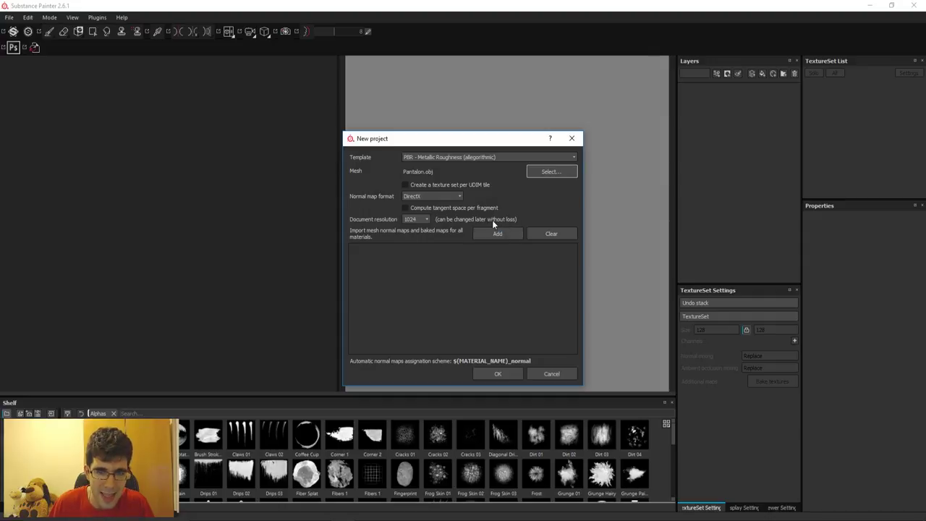
Import the six baked maps from the Pantalon folder and create the project.
left_click(493, 233)
double_click(449, 224)
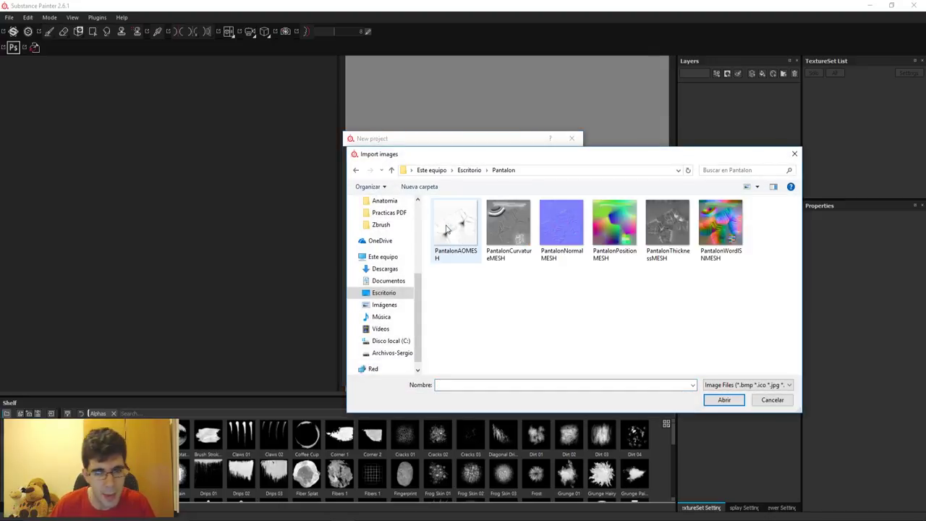
mouse_move(454, 279)
left_mouse_down()
mouse_move(505, 260)
mouse_move(752, 230)
left_mouse_up()
left_click(723, 400)
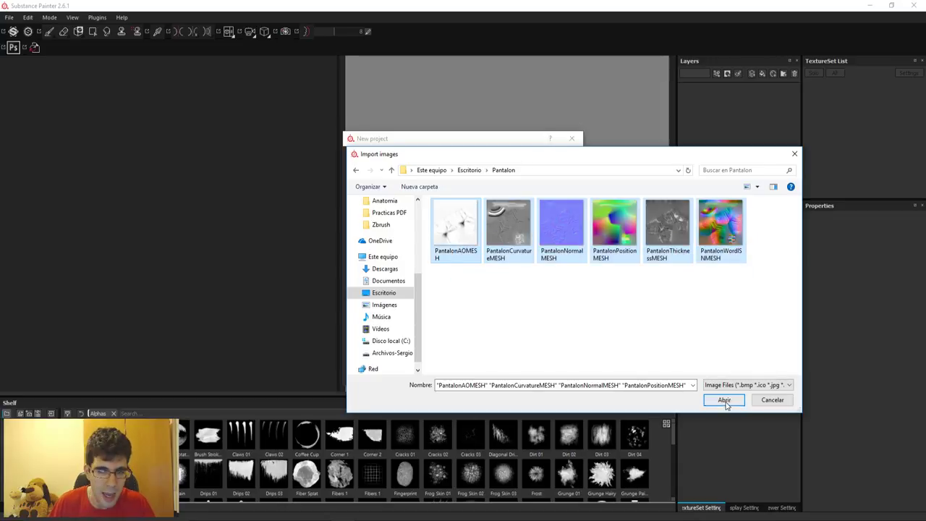
left_click(498, 374)
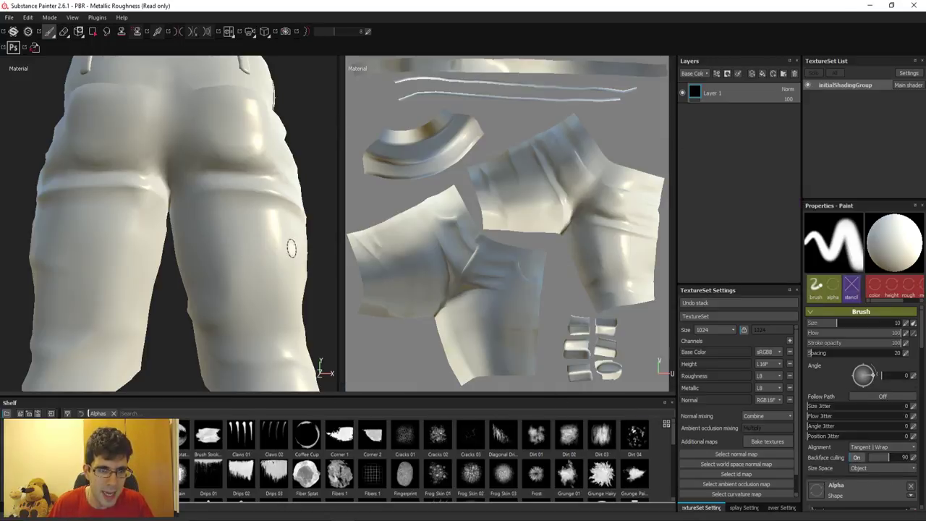
Frame the shorts, then assign PantalonNormalMESH as Normal and the thickness map as Thickness.
key("f")
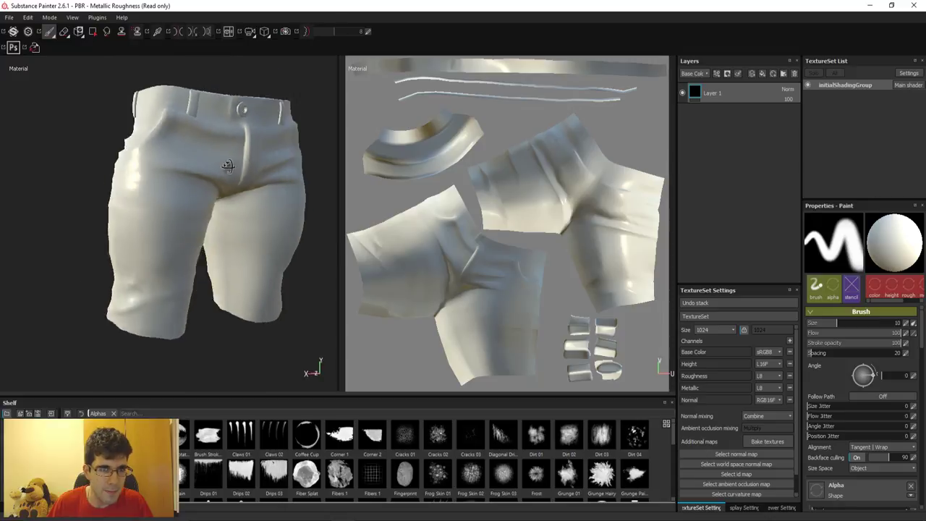
mouse_move(215, 136)
left_mouse_down("alt")
mouse_move(259, 293)
mouse_move(218, 217)
mouse_move(186, 244)
mouse_move(170, 239)
left_mouse_up("alt")
scroll(752, 452, "down", 1)
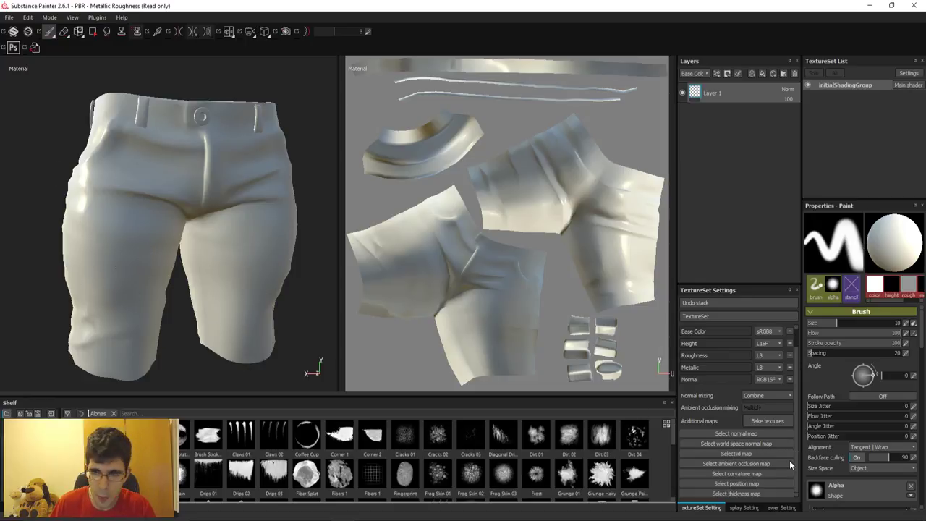
left_click(748, 442)
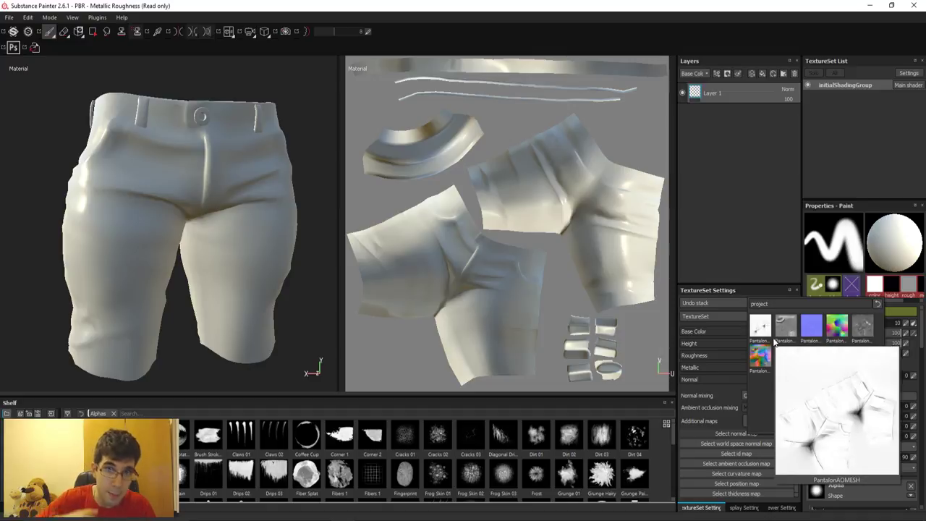
mouse_move(759, 355)
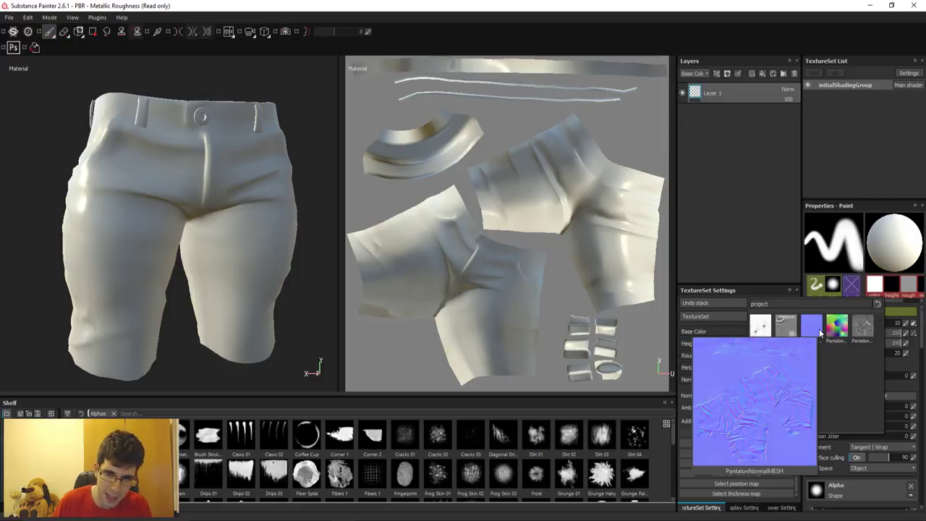
left_click(819, 329)
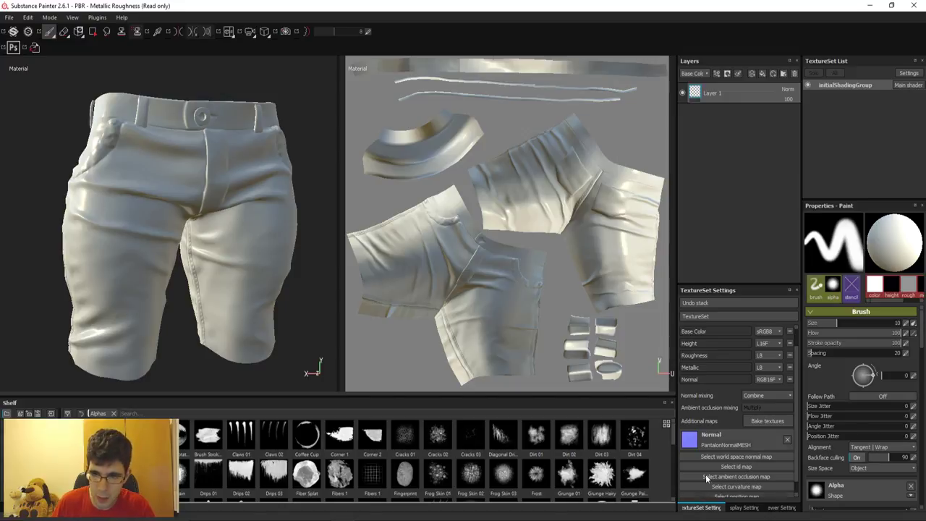
scroll(705, 474, "down", 1)
left_click(744, 493)
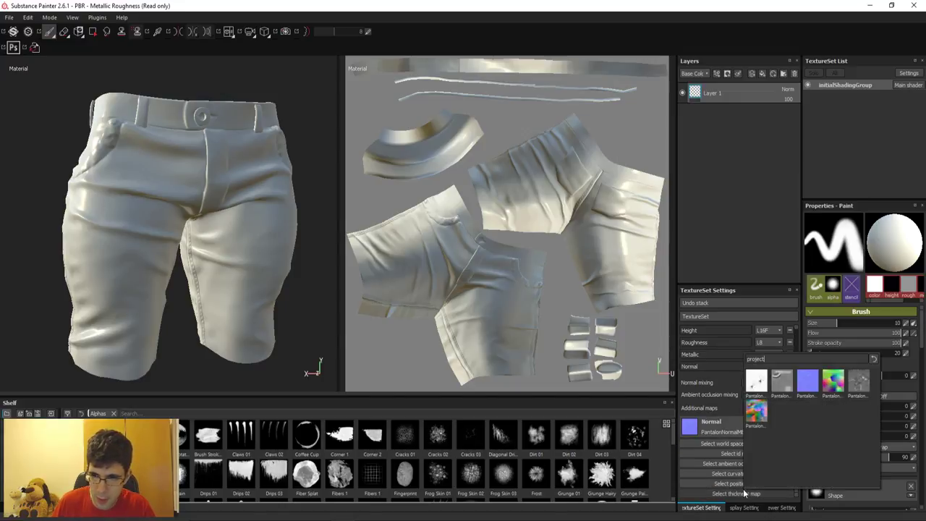
mouse_move(858, 379)
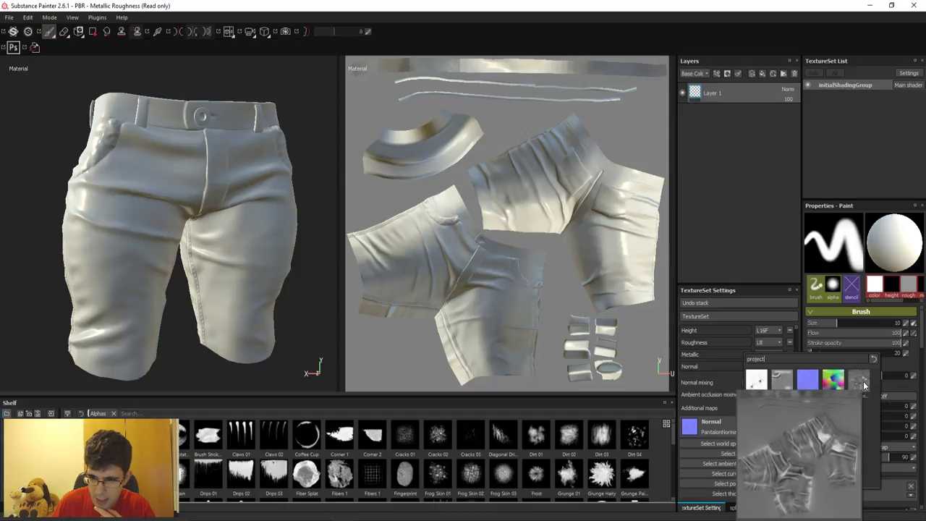
left_click(863, 385)
Assign the Pantalon position, curvature, ambient occlusion and world space normal maps to their slots.
scroll(758, 478, "down", 1)
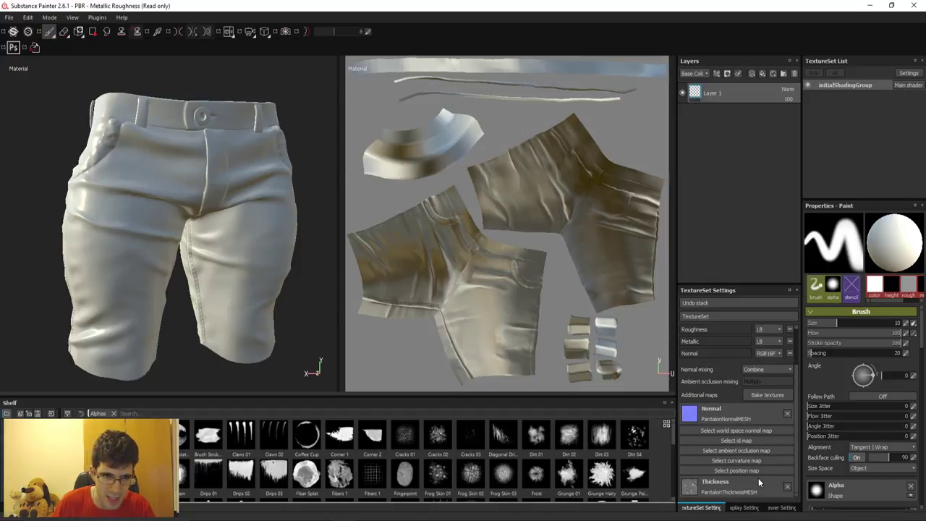
left_click(752, 476)
type("project")
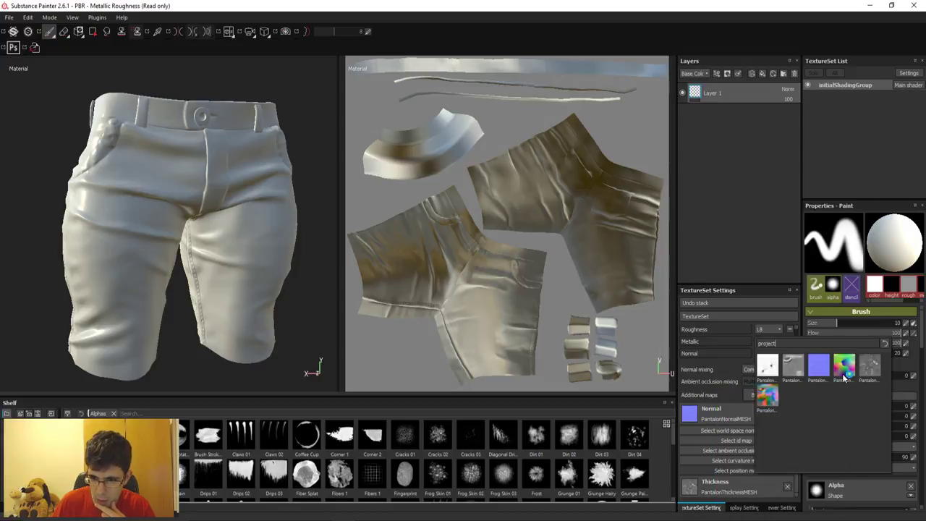
left_click(842, 374)
left_click(754, 464)
left_click(781, 376)
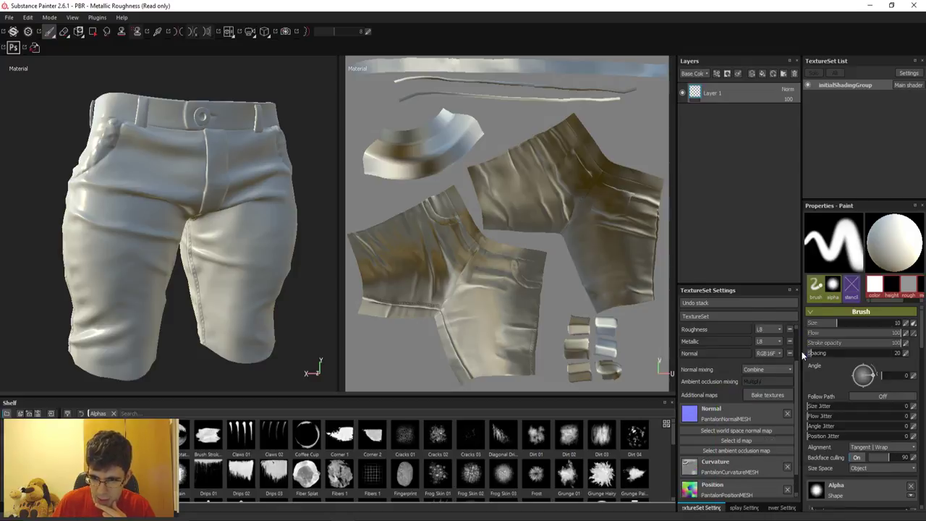
left_click(745, 439)
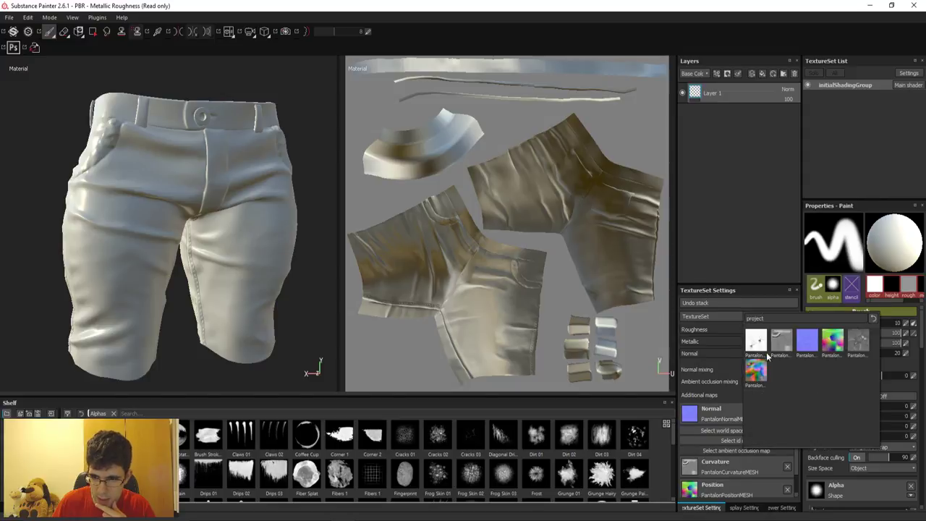
left_click(764, 346)
left_click(726, 440)
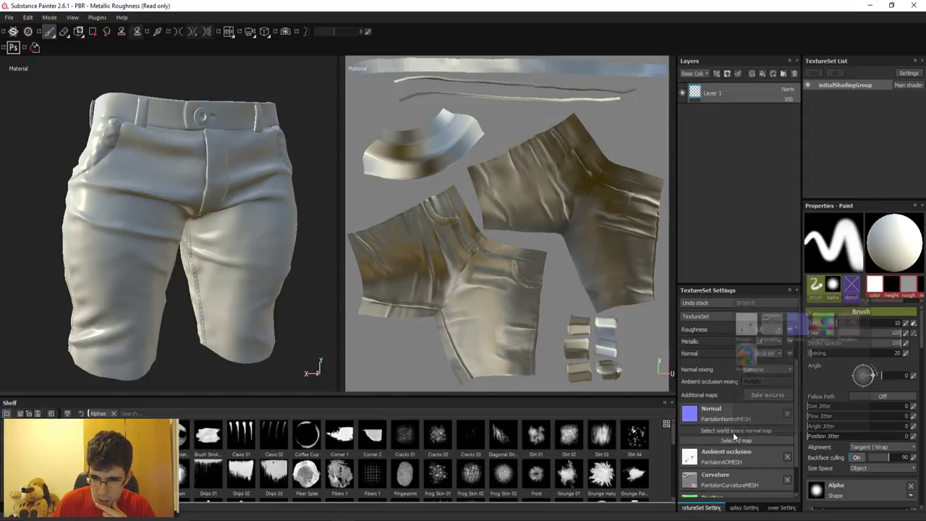
left_click(747, 355)
scroll(752, 463, "down", 2)
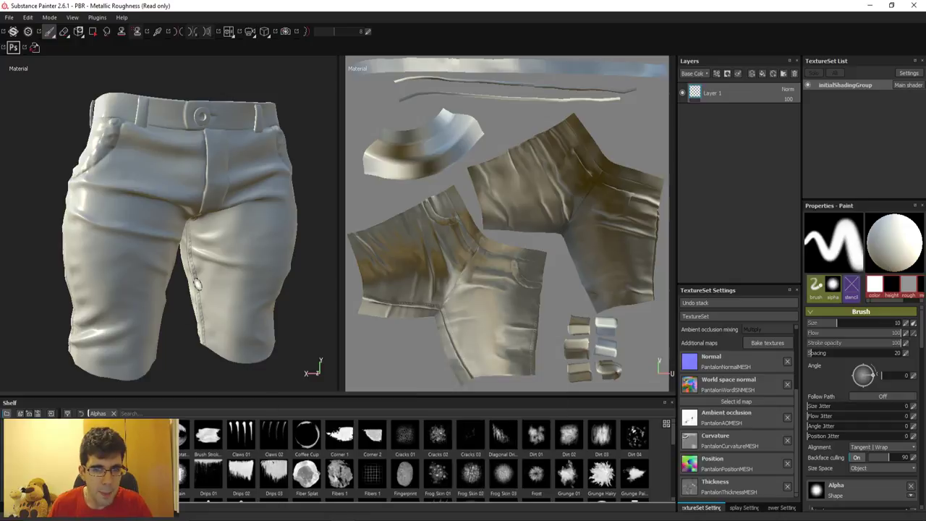
mouse_move(197, 284)
left_mouse_down("alt")
mouse_move(280, 262)
mouse_move(217, 230)
mouse_move(263, 321)
mouse_move(209, 310)
mouse_move(207, 264)
mouse_move(179, 230)
left_mouse_up("alt")
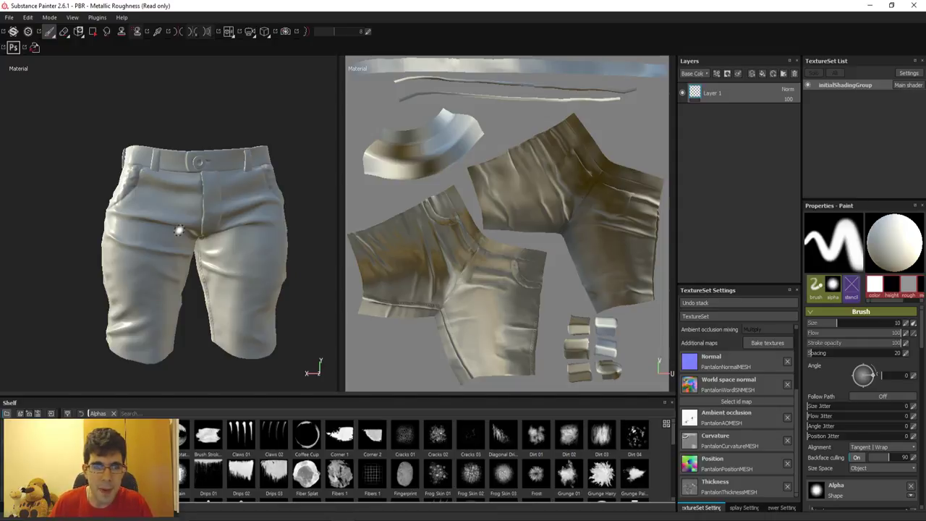
scroll(192, 289, "up", 3)
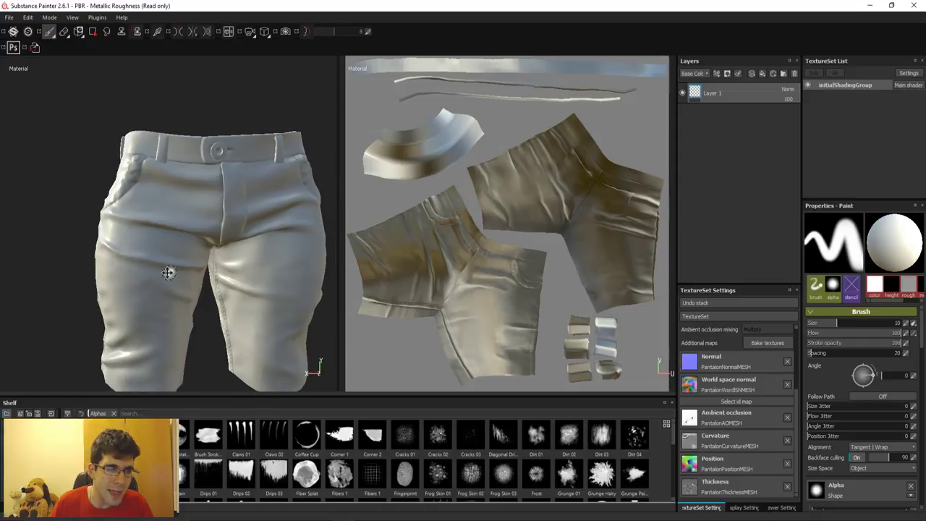
mouse_move(167, 272)
left_mouse_down("alt")
mouse_move(198, 284)
mouse_move(115, 185)
left_mouse_up("alt")
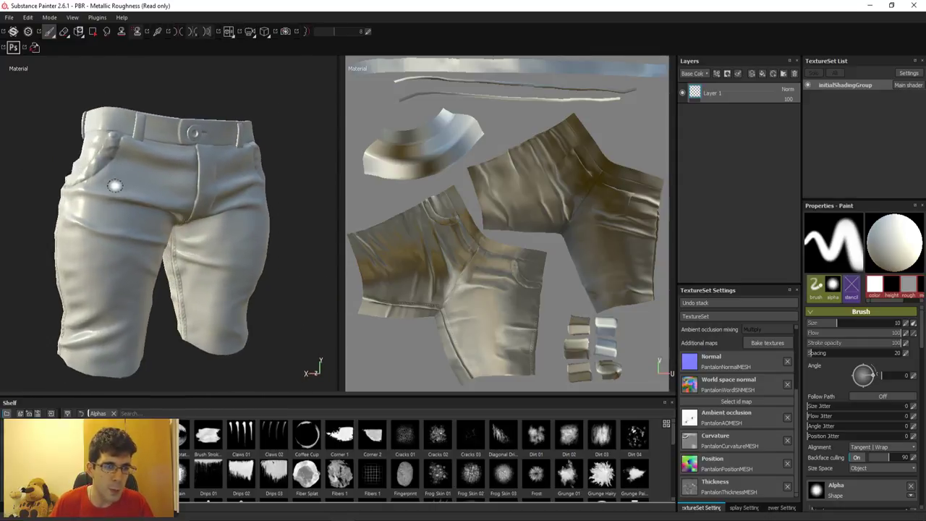
scroll(115, 186, "up", 3)
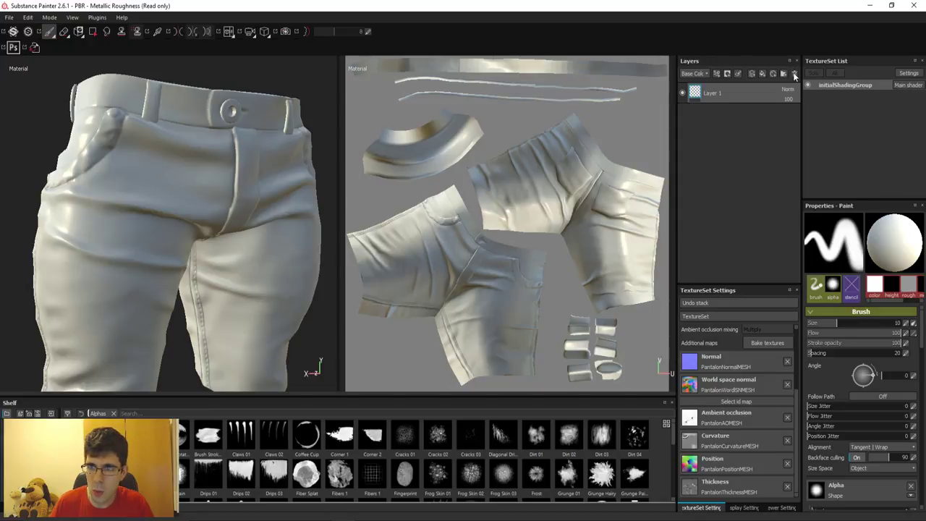
Replace the empty paint layer with a fill layer that colours the shorts blue.
left_click(795, 74)
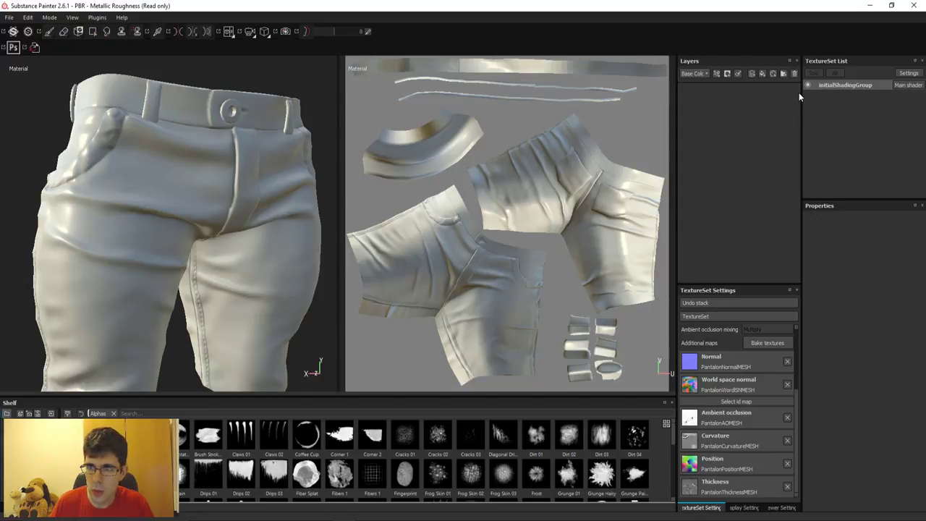
left_click(763, 74)
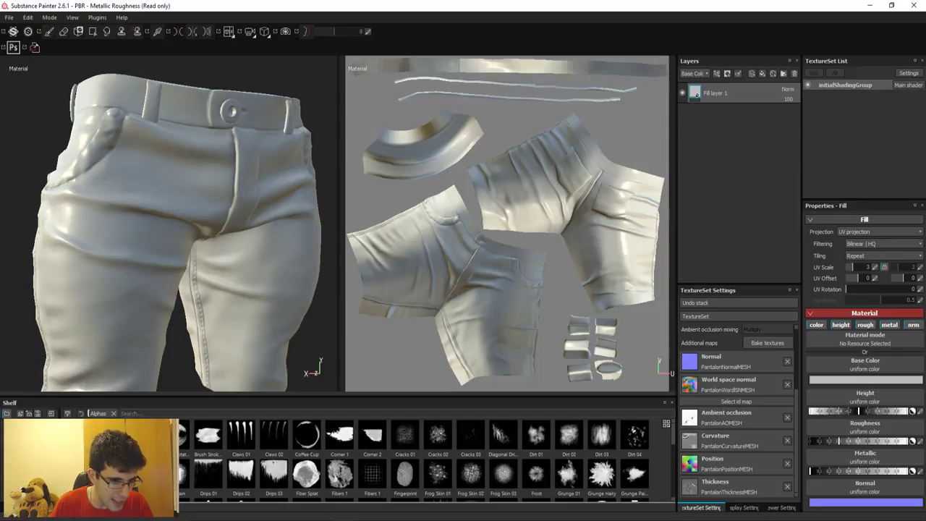
left_click(185, 454)
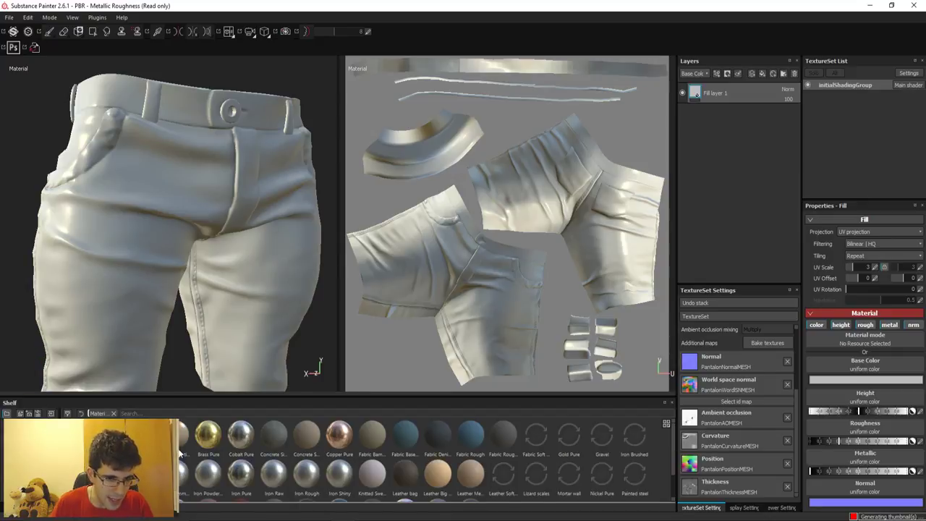
left_click_drag(185, 453, 296, 353)
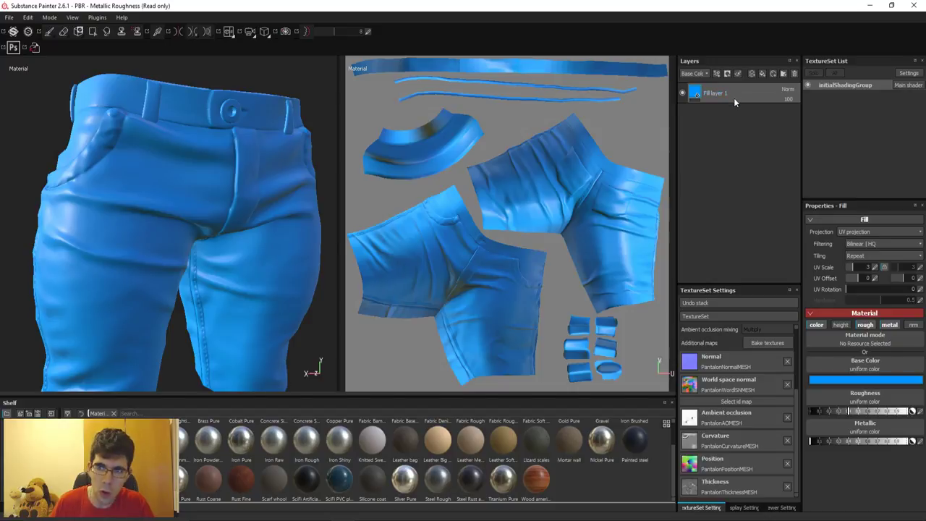
Duplicate the blue fill layer and change the copy's base colour to pink.
key("ctrl+d")
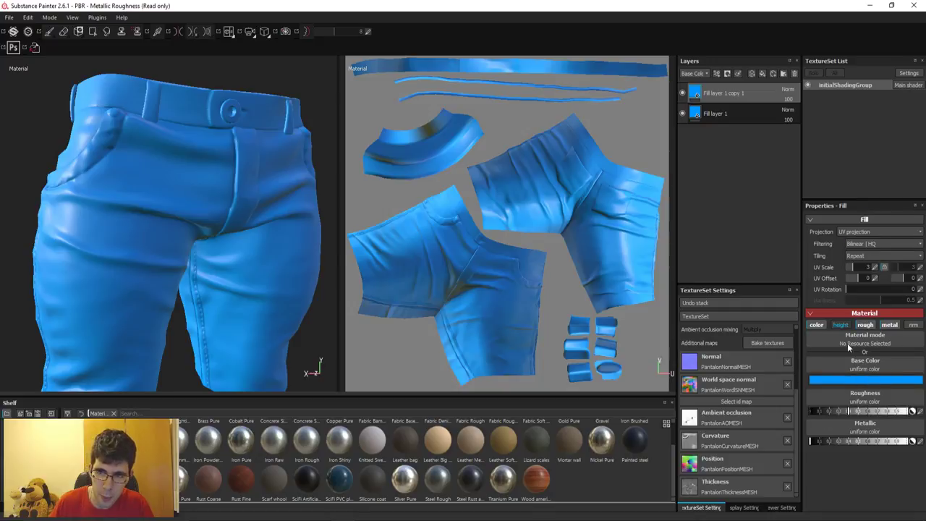
left_click(865, 379)
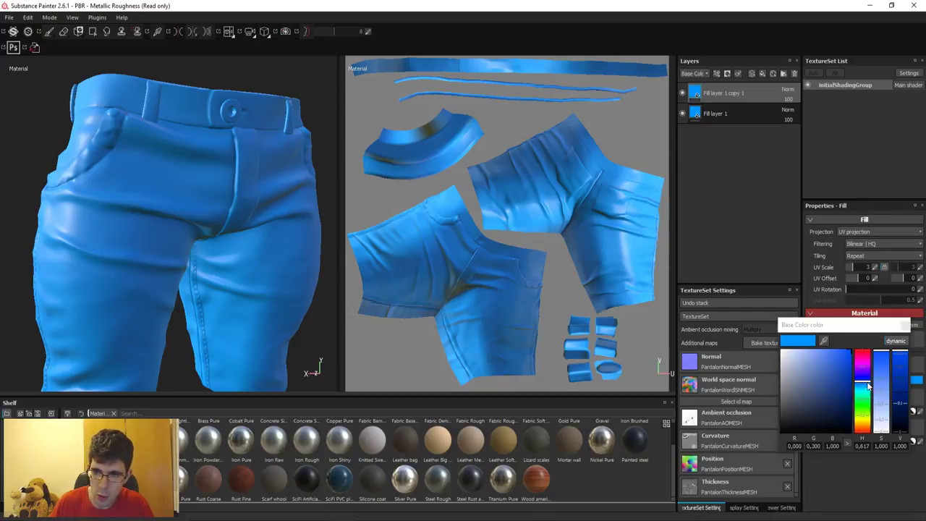
left_click_drag(866, 391, 865, 363)
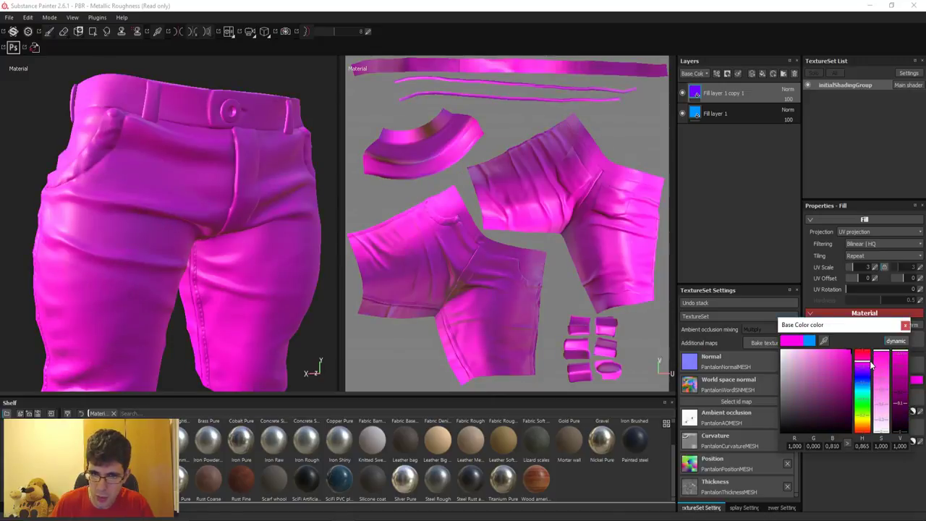
left_click(905, 326)
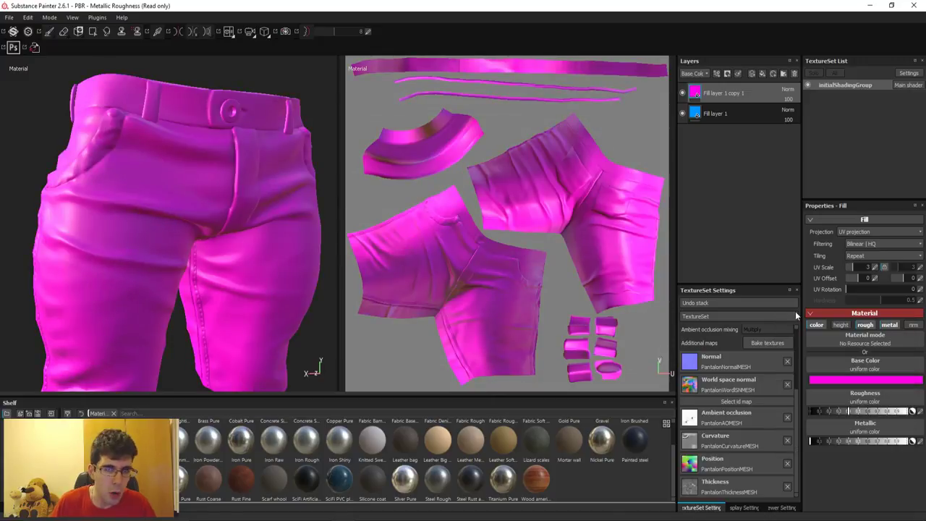
scroll(248, 258, "down", 1)
scroll(232, 155, "down", 3)
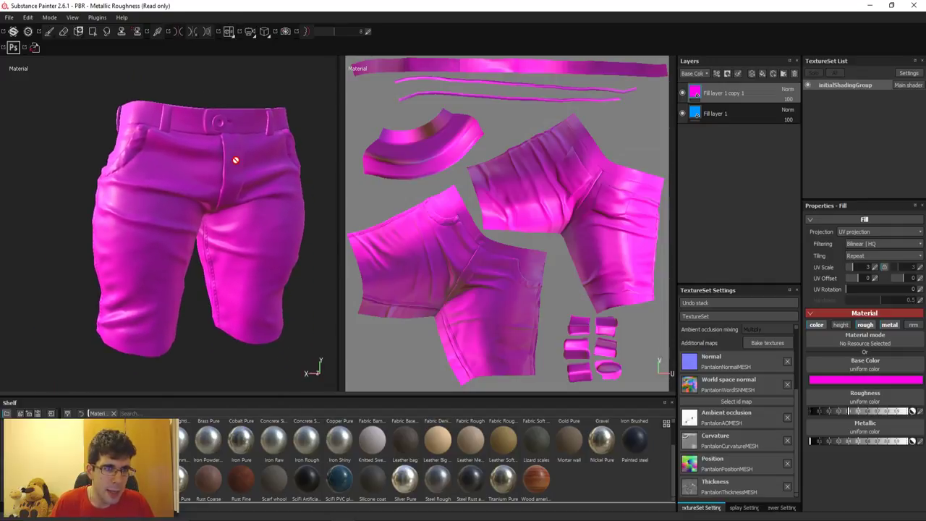
scroll(260, 275, "up", 2)
scroll(234, 248, "up", 2)
scroll(275, 292, "up", 2)
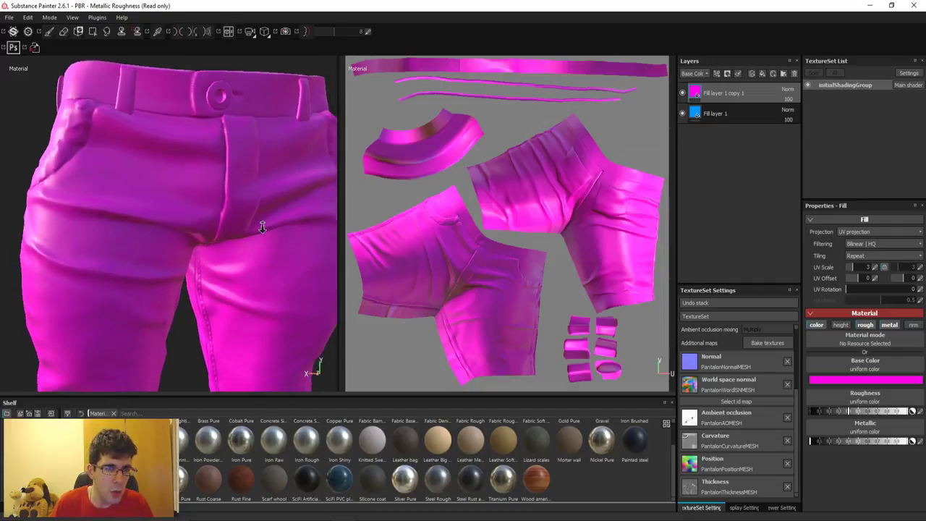
scroll(262, 226, "down", 2)
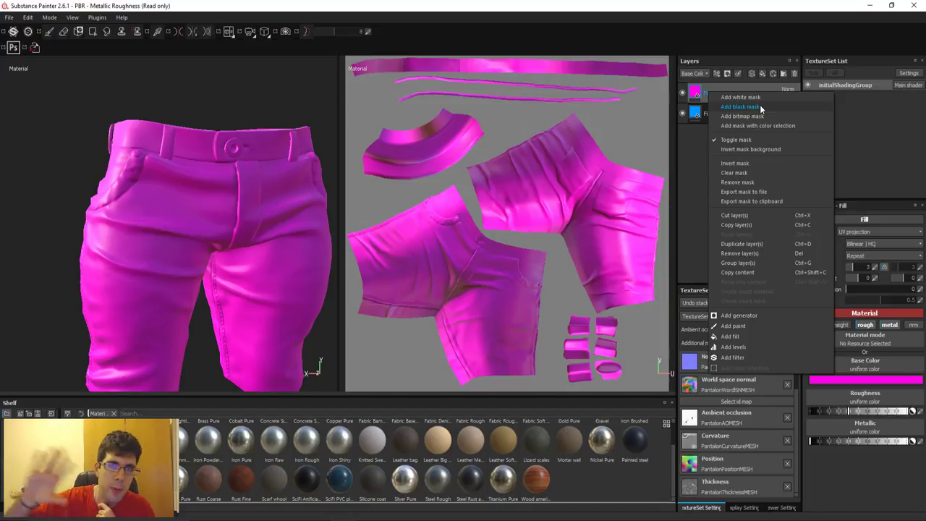
Black-mask the pink layer, paint a pink stripe down the front, and add a paint layer.
left_click(760, 107)
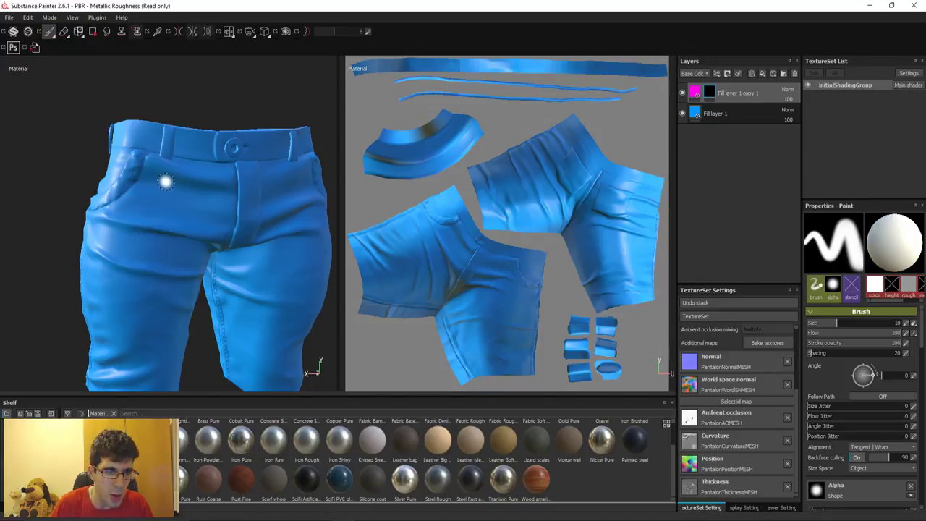
left_click_drag(163, 181, 149, 243)
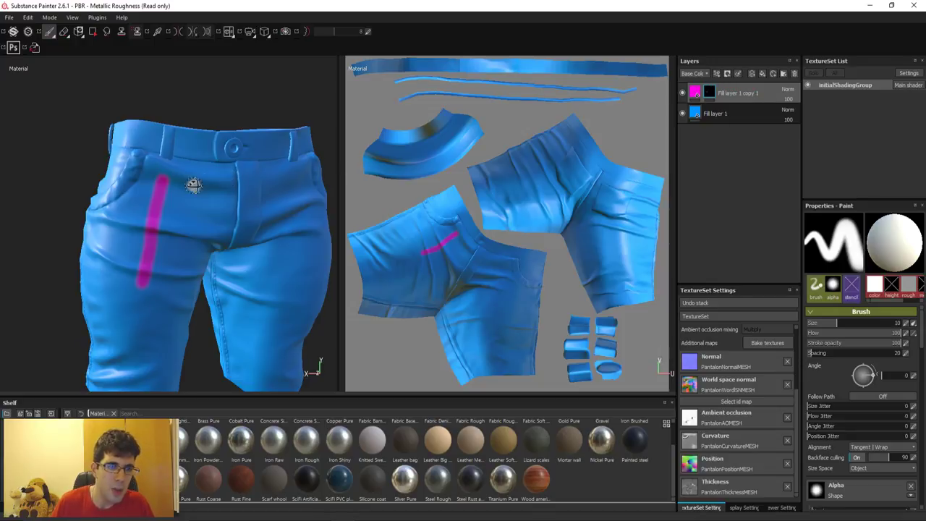
left_click_drag(193, 182, 173, 174, "alt")
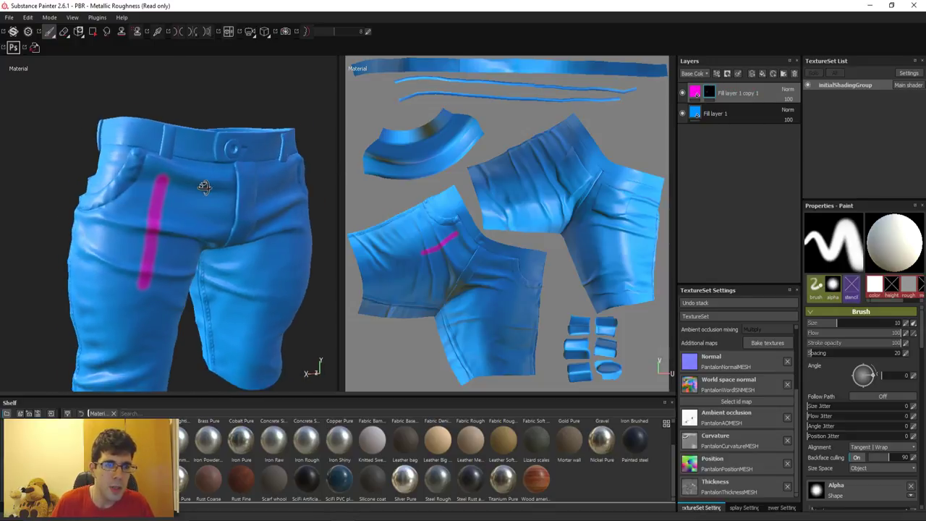
left_click(752, 73)
Set the paint base colour to saturated magenta and paint a second stripe down the leg.
scroll(862, 364, "down", 5)
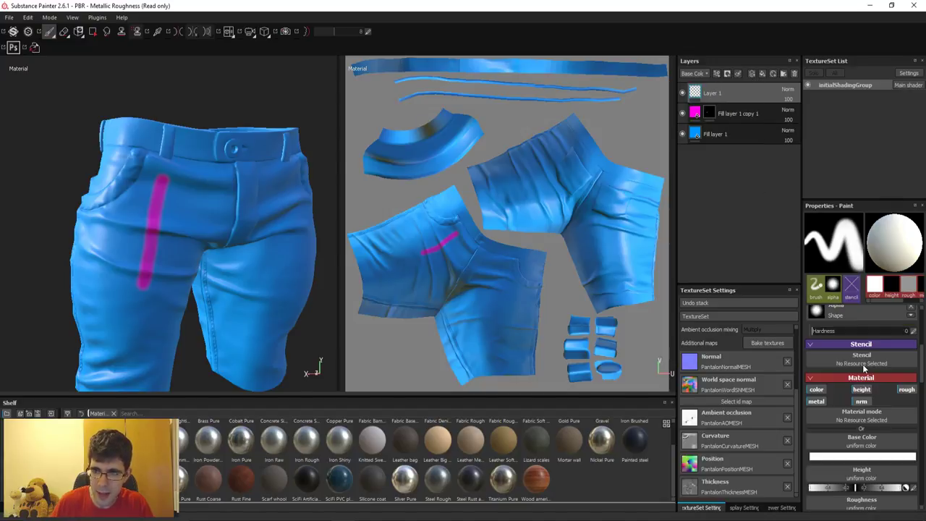
left_click(855, 418)
left_click_drag(863, 440, 863, 443)
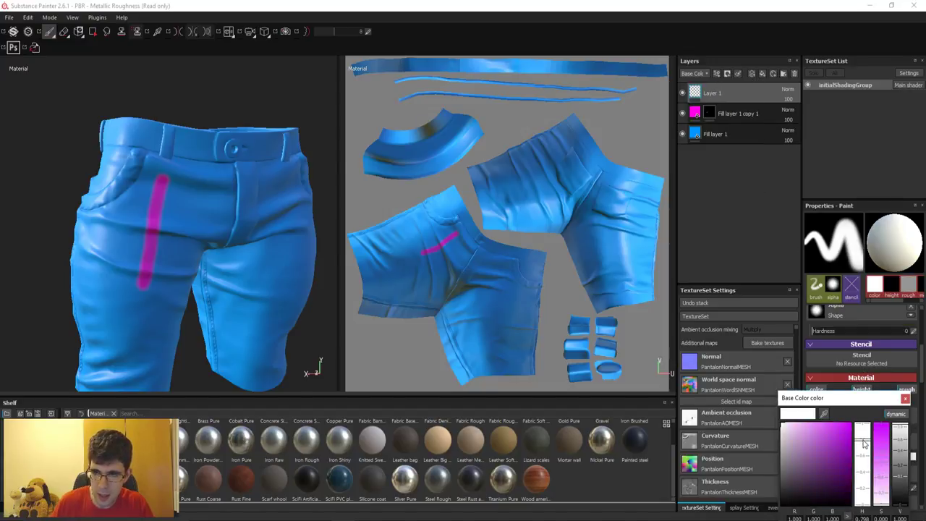
left_click(851, 429)
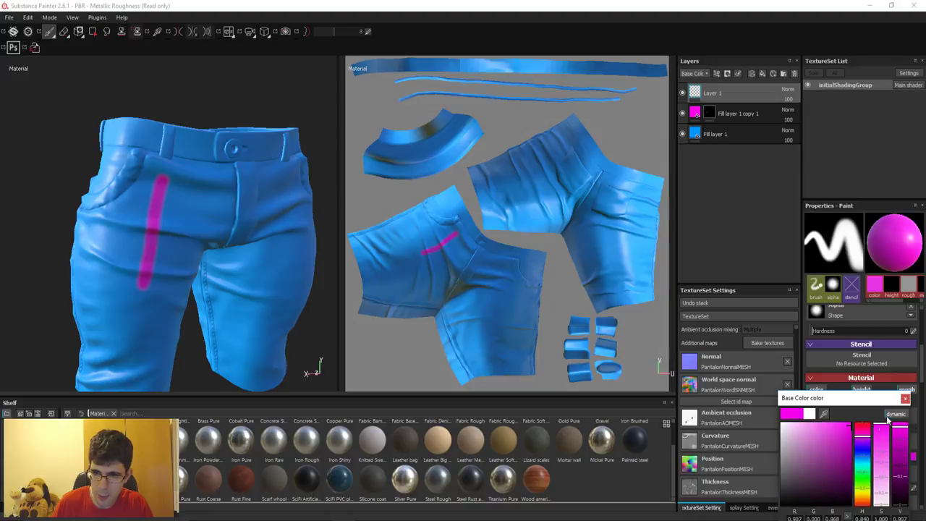
left_click(904, 400)
left_click_drag(105, 230, 100, 314)
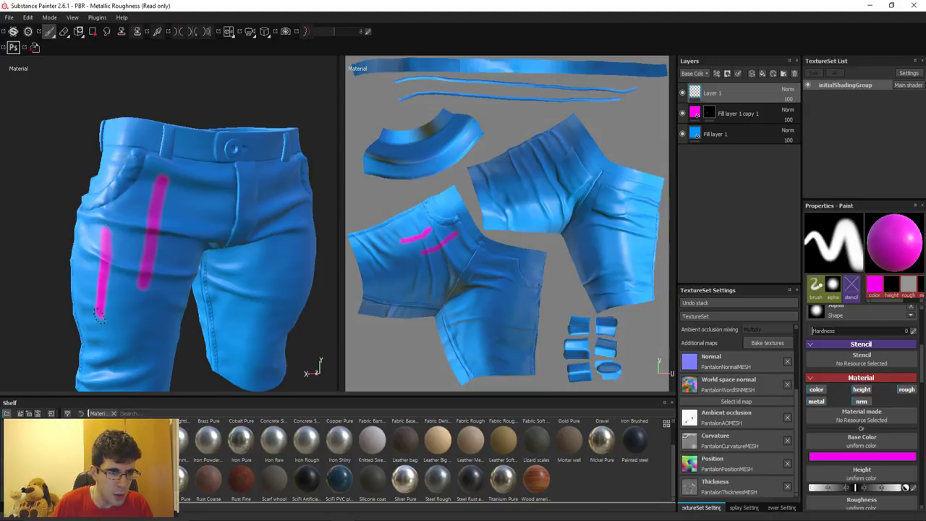
left_click_drag(151, 284, 172, 312, "alt")
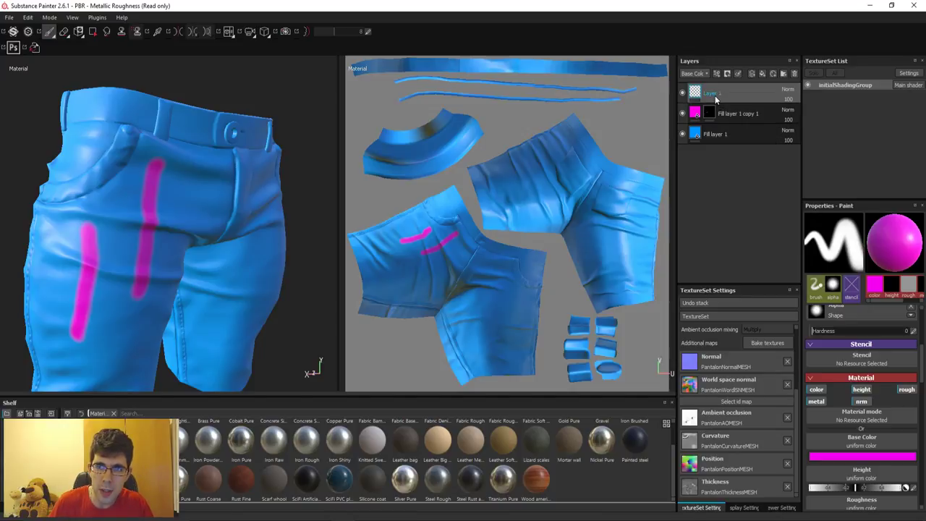
Restore Layer 1 and paint a pink 4 and small marks near the pocket.
left_click(793, 73)
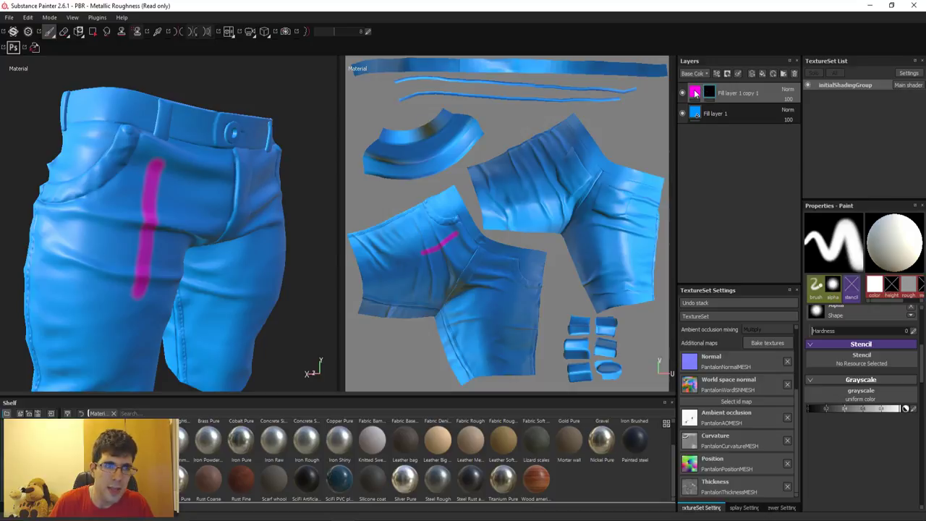
key("ctrl+z")
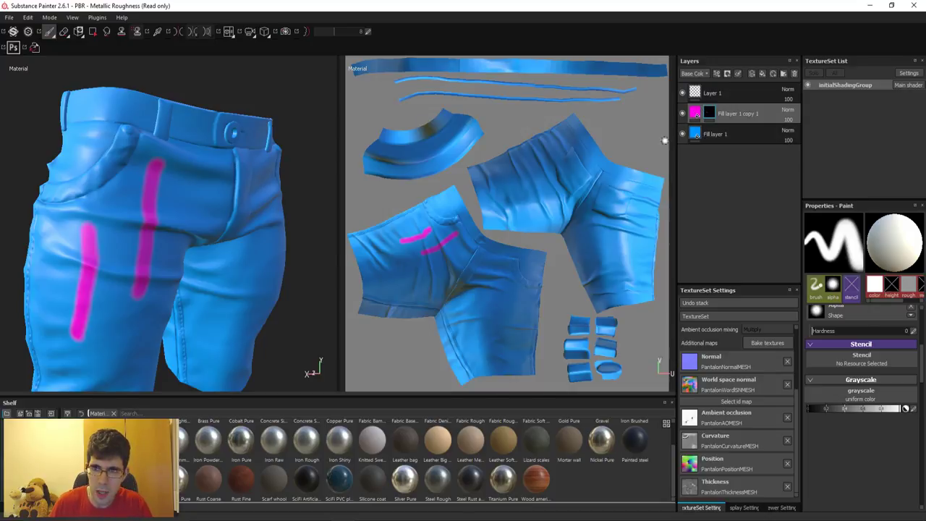
left_click_drag(331, 219, 194, 179, "alt")
scroll(194, 179, "up", 3)
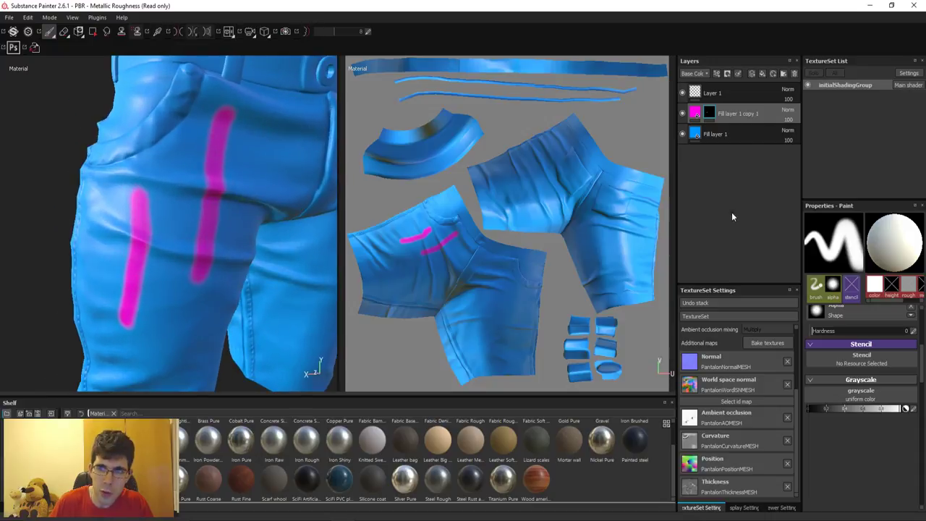
left_click(695, 93)
mouse_move(120, 141)
left_mouse_down()
mouse_move(138, 167)
mouse_move(144, 301)
left_mouse_up()
left_click_drag(126, 239, 145, 273)
left_click_drag(97, 192, 149, 191)
left_click(156, 218)
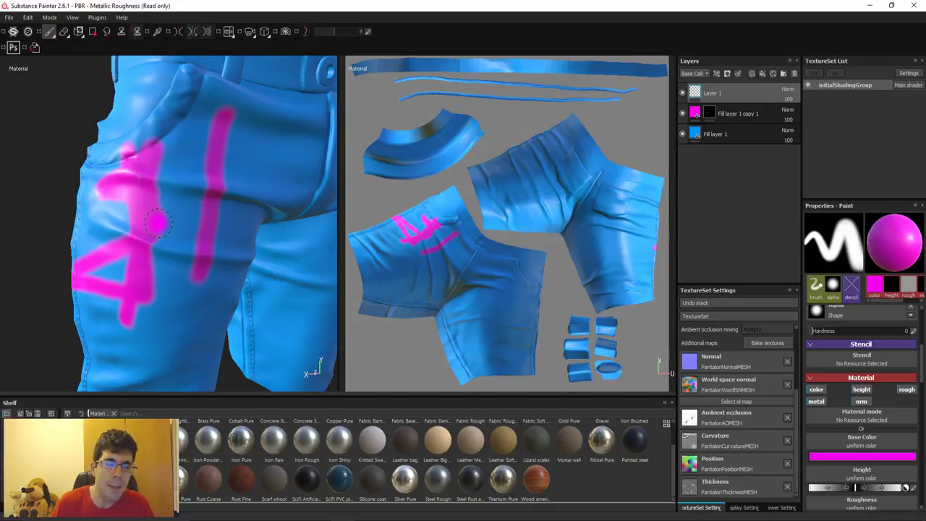
Change the masked fill layer's base colour to a saturated magenta.
left_click(710, 113)
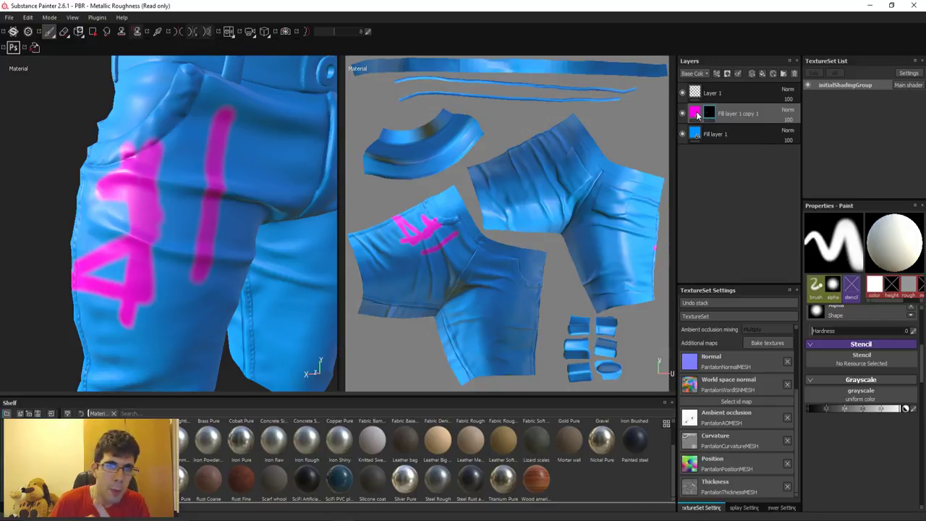
left_click(695, 113)
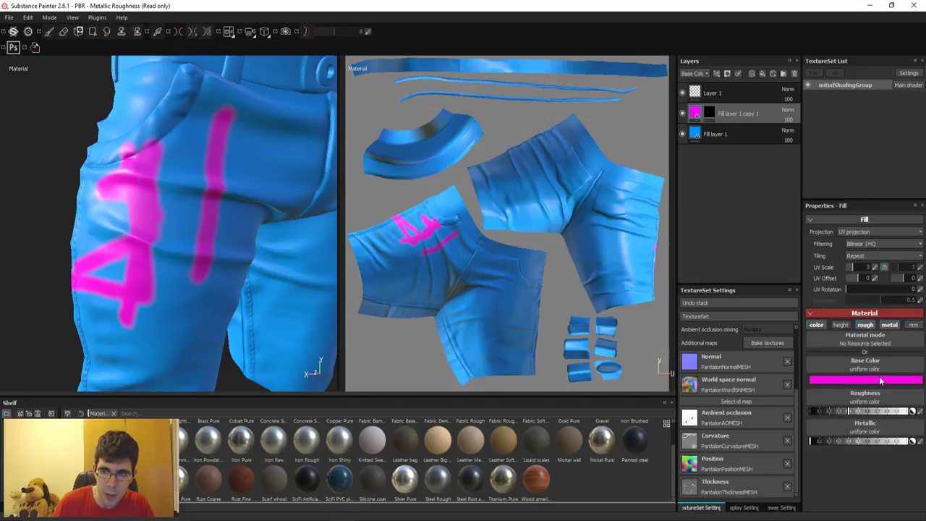
left_click(880, 380)
mouse_move(801, 387)
left_mouse_down()
mouse_move(822, 369)
mouse_move(750, 341)
mouse_move(802, 337)
mouse_move(794, 326)
mouse_move(851, 349)
left_mouse_up()
left_click(905, 322)
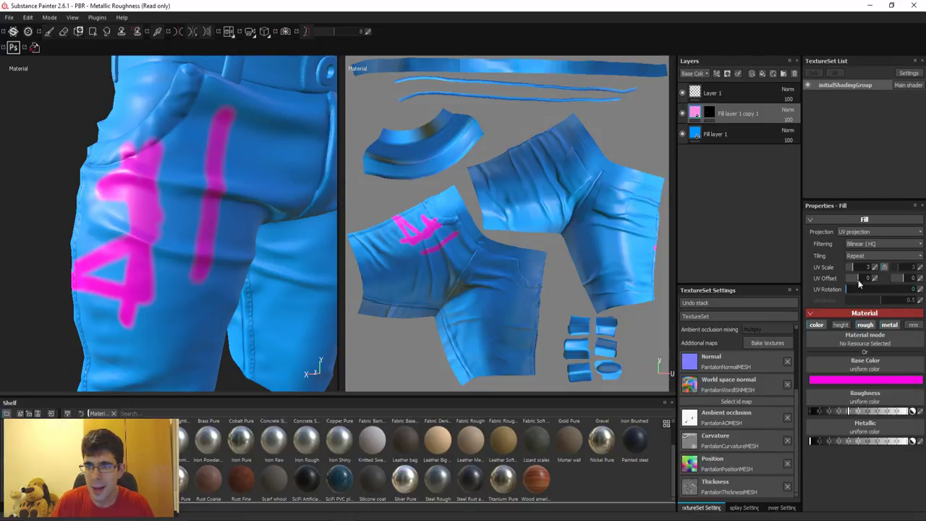
left_click(799, 89)
Delete the paint layer, give the top fill layer a black mask, and test a pocket stroke.
left_click(794, 74)
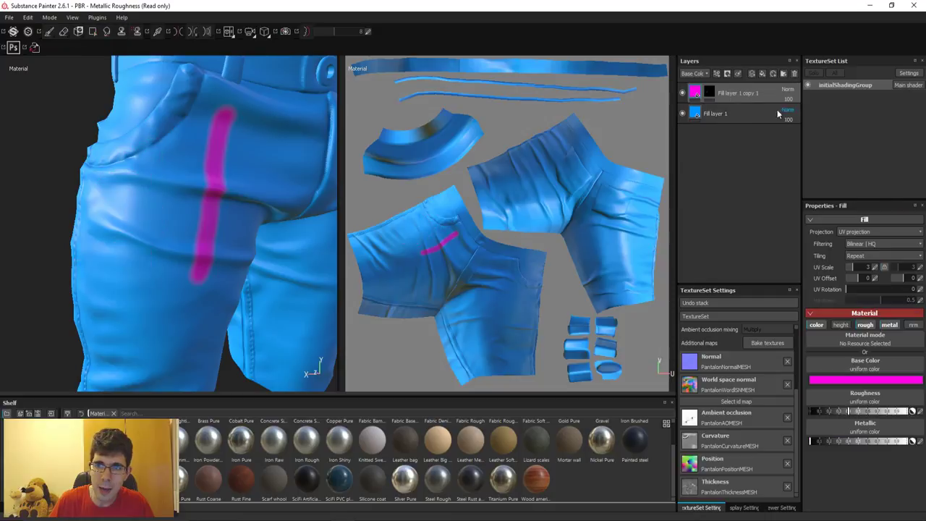
right_click(719, 92)
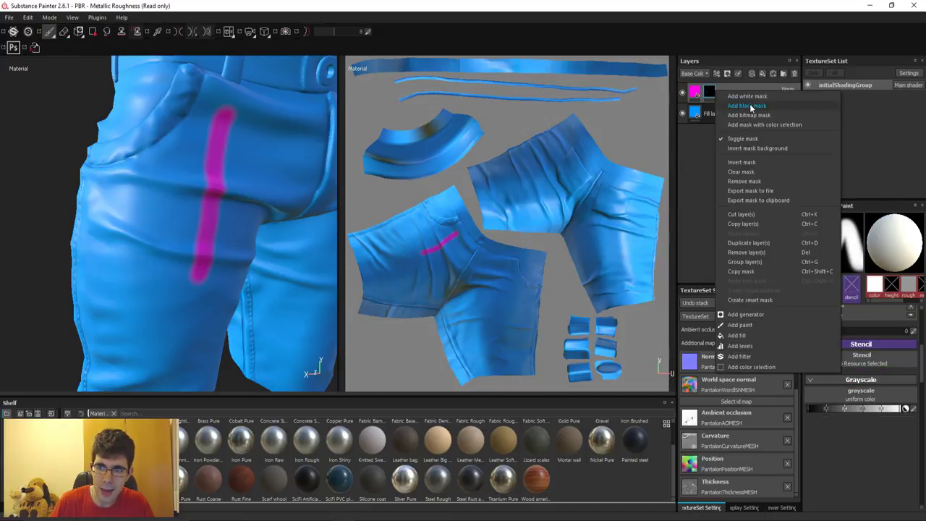
left_click(747, 106)
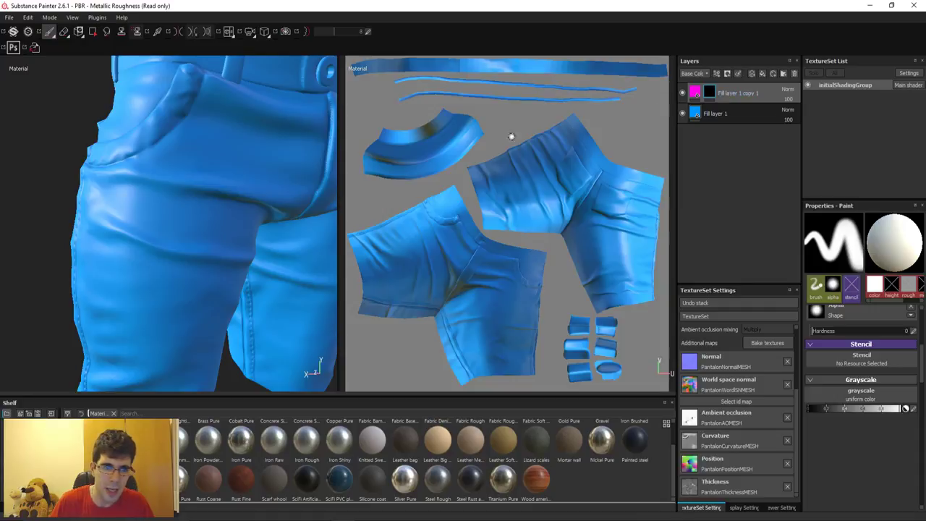
mouse_move(161, 130)
left_mouse_down("alt")
mouse_move(161, 118)
mouse_move(180, 187)
mouse_move(200, 190)
left_mouse_up("alt")
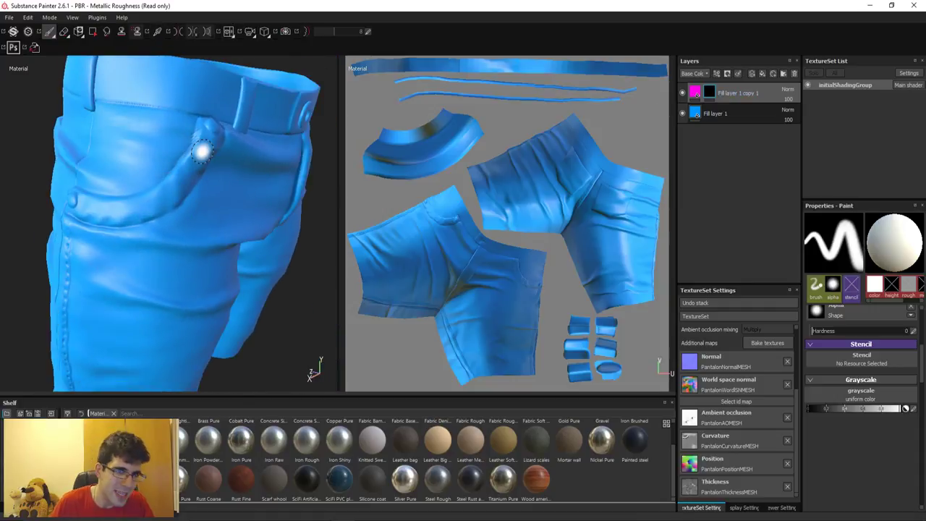
mouse_move(203, 124)
left_mouse_down()
mouse_move(181, 159)
mouse_move(123, 196)
mouse_move(72, 195)
mouse_move(62, 215)
mouse_move(128, 226)
mouse_move(168, 217)
mouse_move(236, 116)
left_mouse_up()
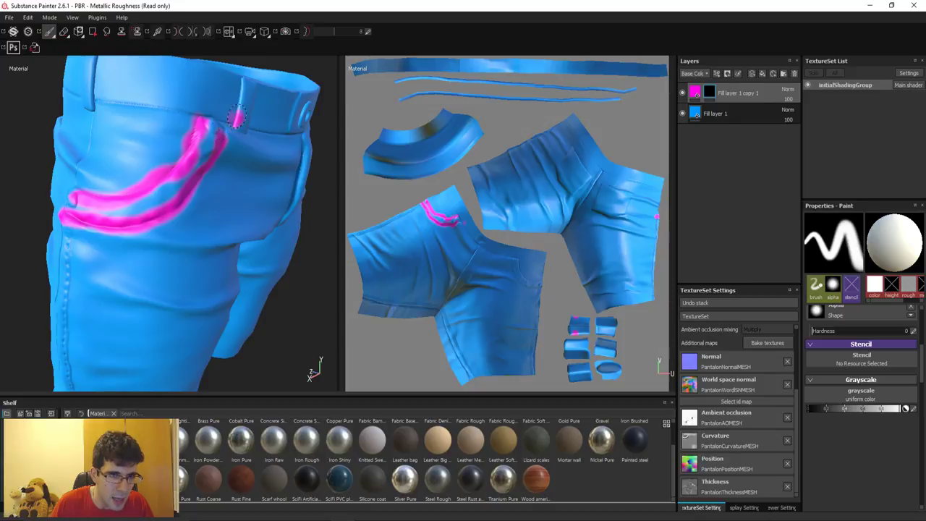
Clear the top fill layer's mask so no pink strokes remain.
scroll(236, 116, "down", 3)
left_click_drag(244, 222, 205, 209, "alt")
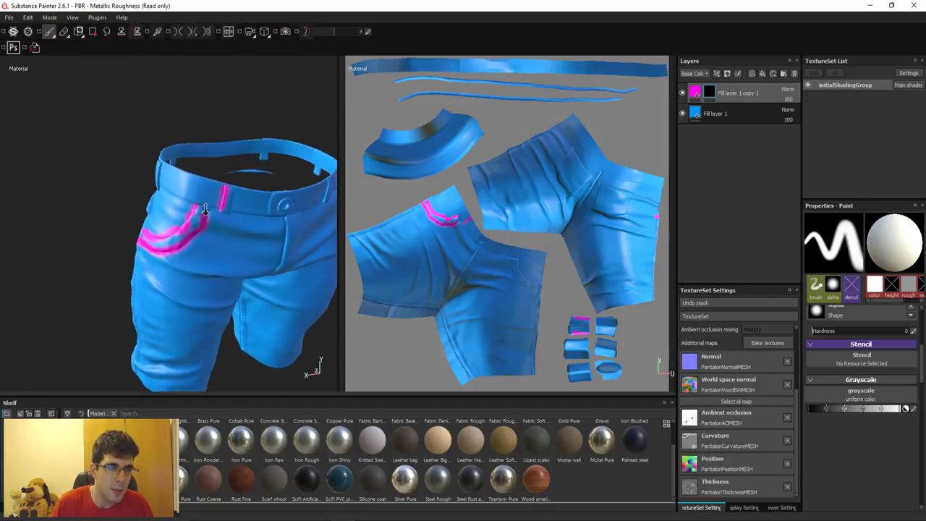
scroll(217, 250, "up", 3)
scroll(217, 250, "up", 2)
scroll(275, 304, "down", 3)
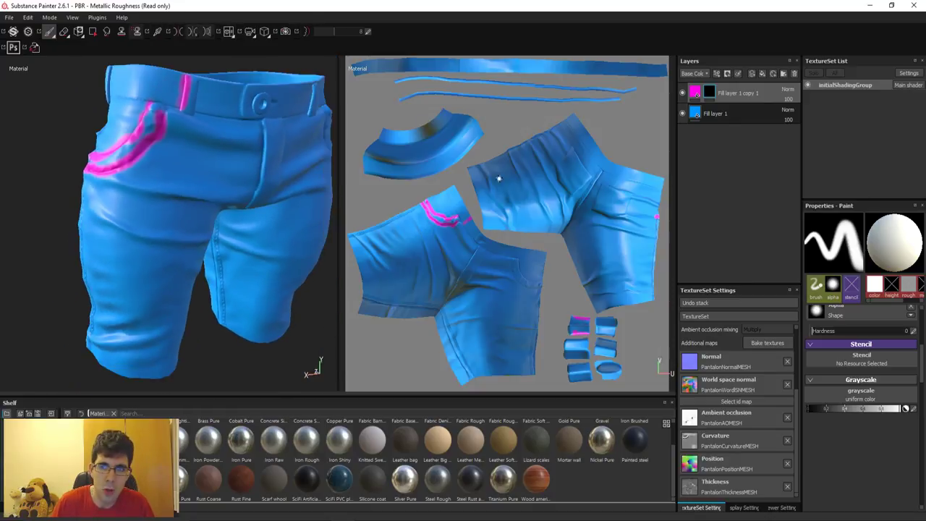
right_click(760, 89)
left_click(758, 101)
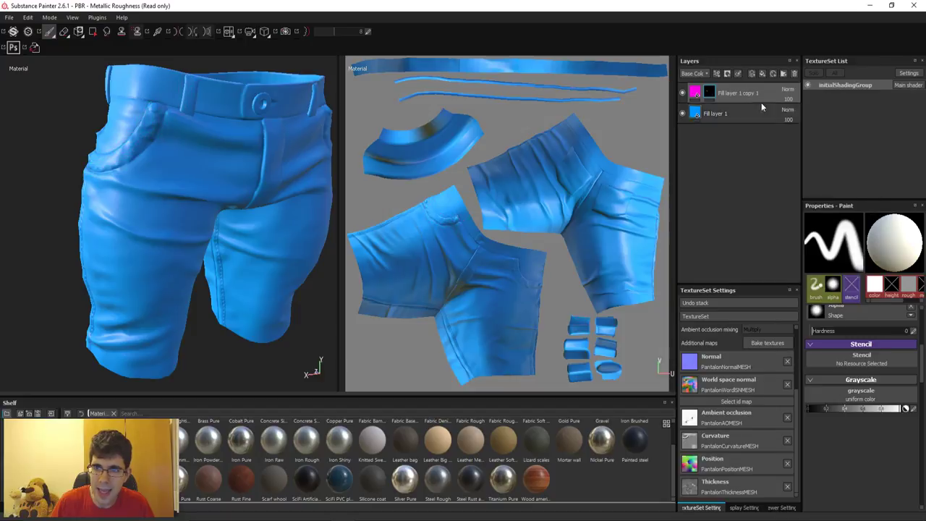
Add an MG Metal Edge Wear generator to the pink layer's mask.
left_click(717, 74)
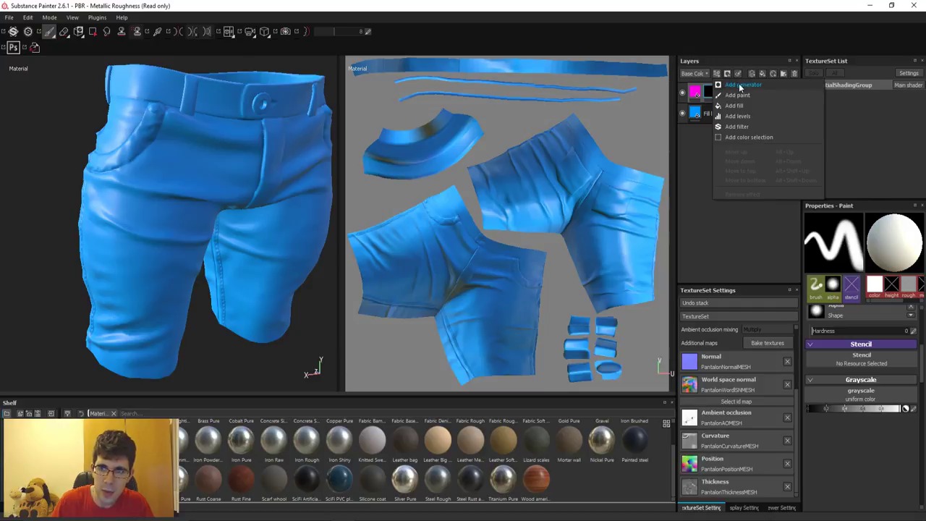
left_click(739, 85)
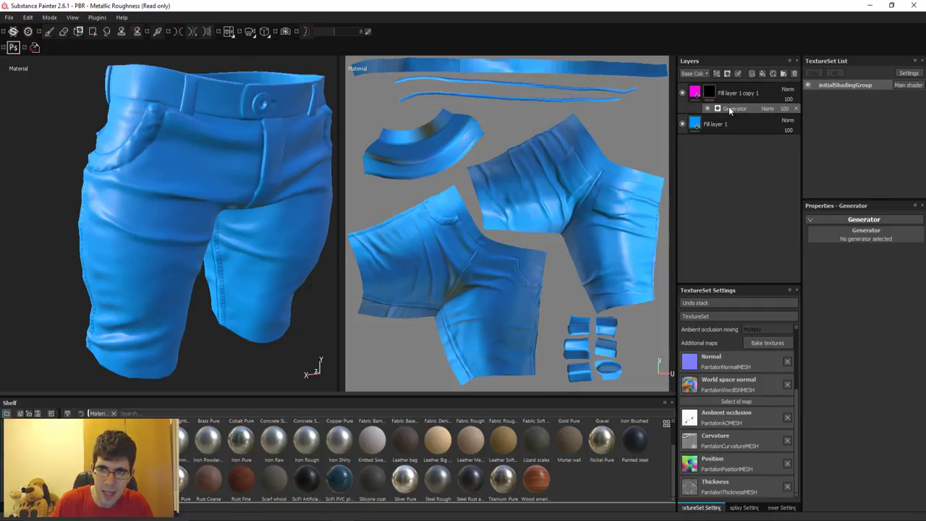
left_click(863, 236)
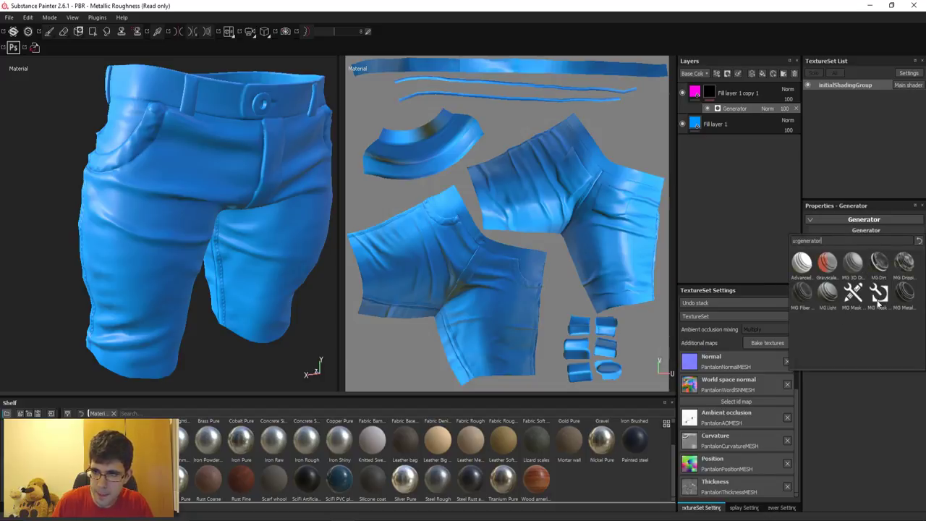
mouse_move(904, 292)
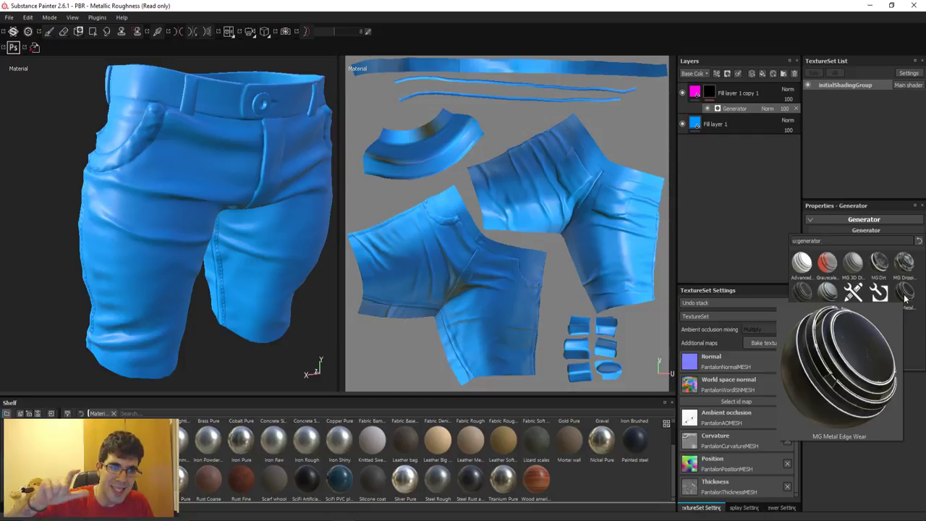
left_click(904, 293)
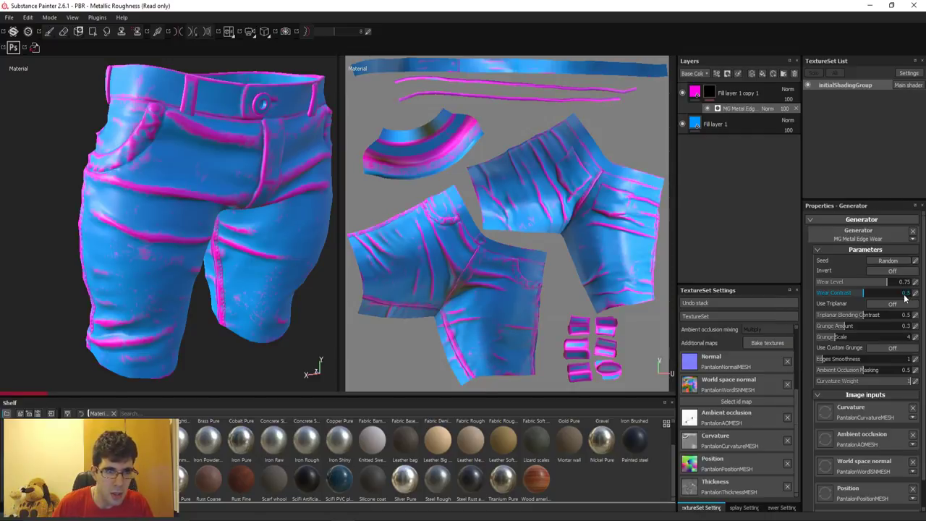
mouse_move(202, 303)
left_mouse_down("alt")
mouse_move(217, 289)
mouse_move(141, 253)
left_mouse_up("alt")
scroll(238, 261, "up", 5)
scroll(238, 261, "down", 5)
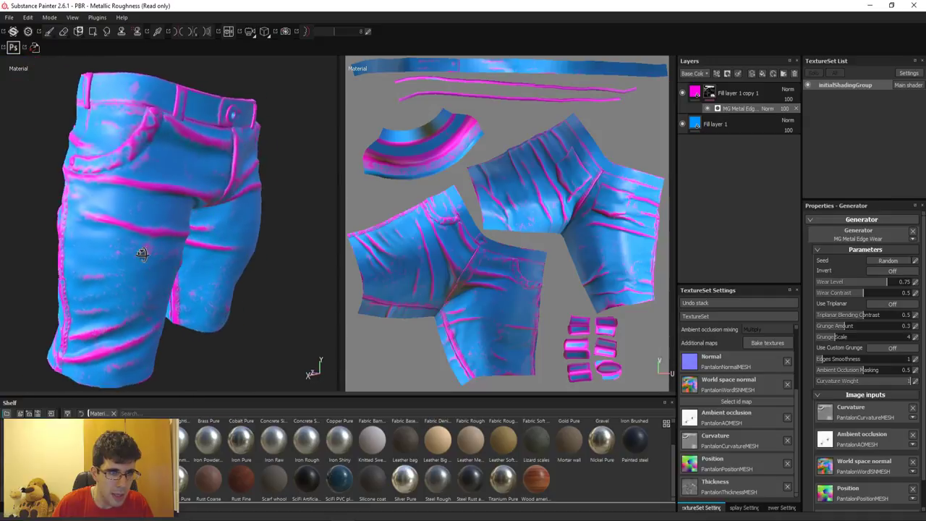
scroll(103, 258, "up", 3)
scroll(124, 165, "down", 3)
left_click_drag(124, 166, 186, 254, "alt")
middle_click_drag(186, 253, 184, 172, "alt")
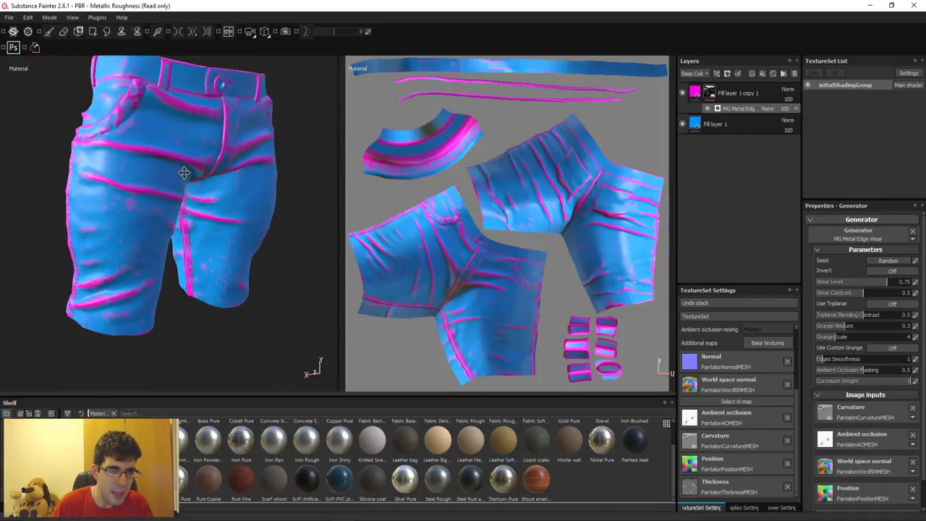
scroll(184, 173, "up", 2)
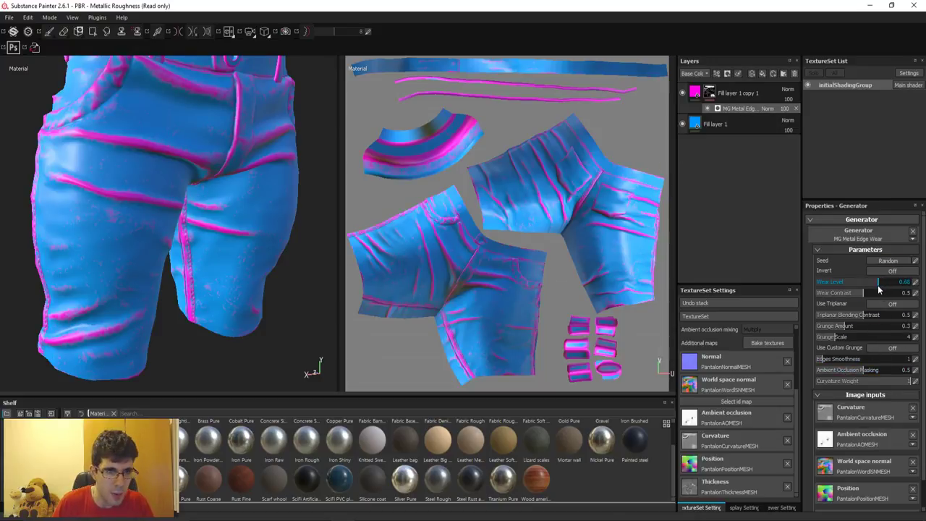
Set Wear Level 0.62 and Wear Contrast 0.87, checking the pink seams from several angles.
left_click_drag(879, 289, 844, 284)
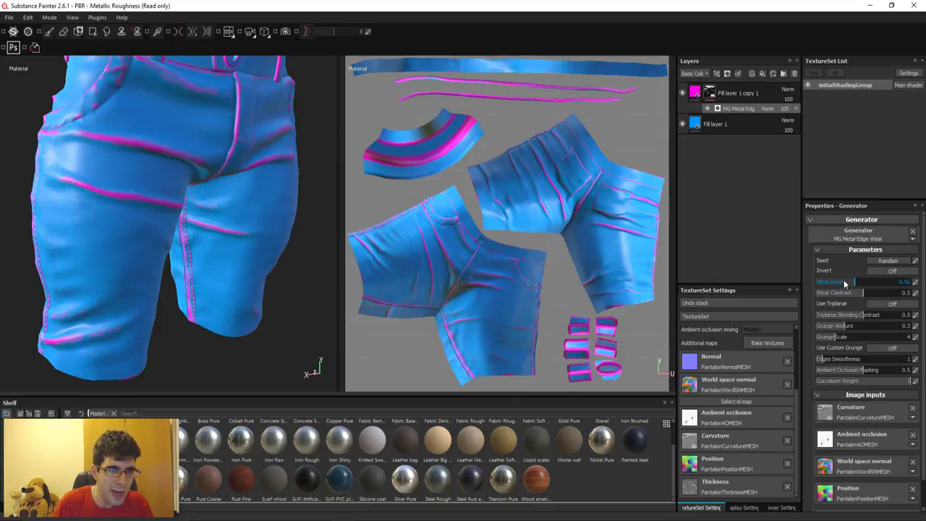
mouse_move(844, 284)
left_mouse_down()
mouse_move(904, 289)
mouse_move(844, 299)
mouse_move(899, 295)
mouse_move(875, 291)
left_mouse_up()
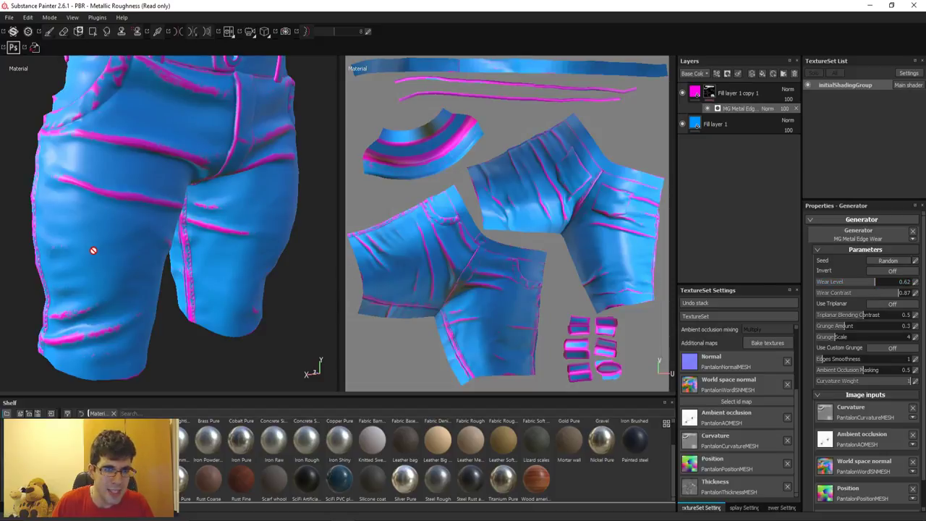
scroll(141, 316, "down", 3)
mouse_move(141, 316)
left_mouse_down("alt")
mouse_move(186, 219)
mouse_move(269, 219)
left_mouse_up("alt")
scroll(269, 219, "up", 3)
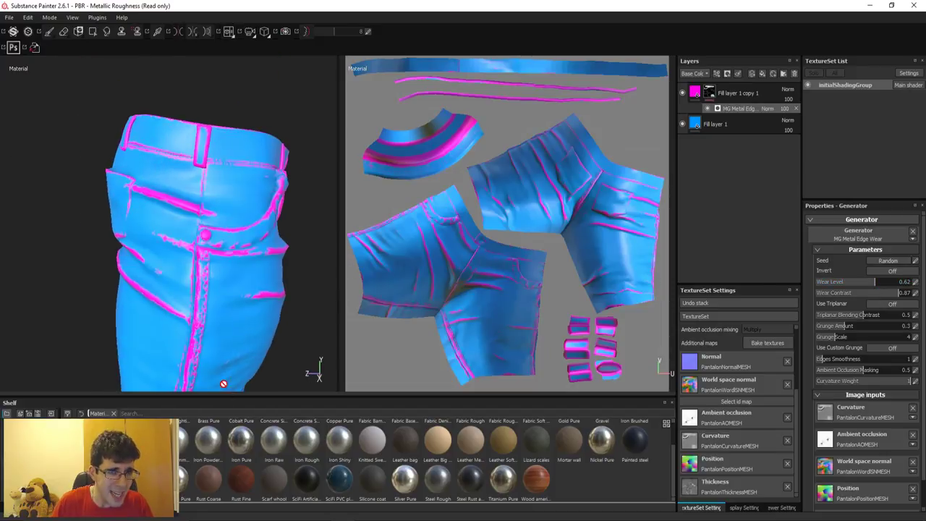
left_click_drag(233, 347, 128, 258, "alt")
scroll(185, 188, "down", 2)
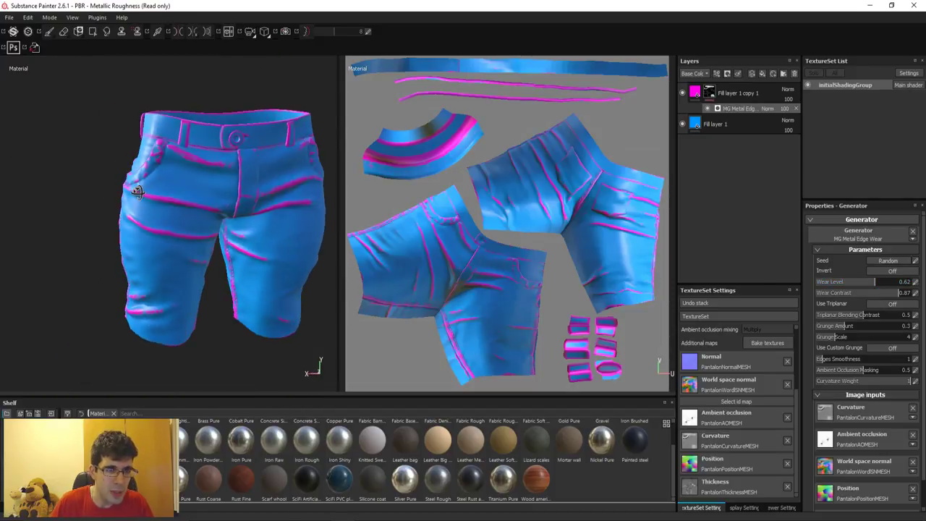
left_click_drag(185, 188, 217, 202, "alt")
scroll(217, 203, "up", 2)
left_click_drag(217, 289, 169, 280, "alt")
scroll(170, 280, "down", 2)
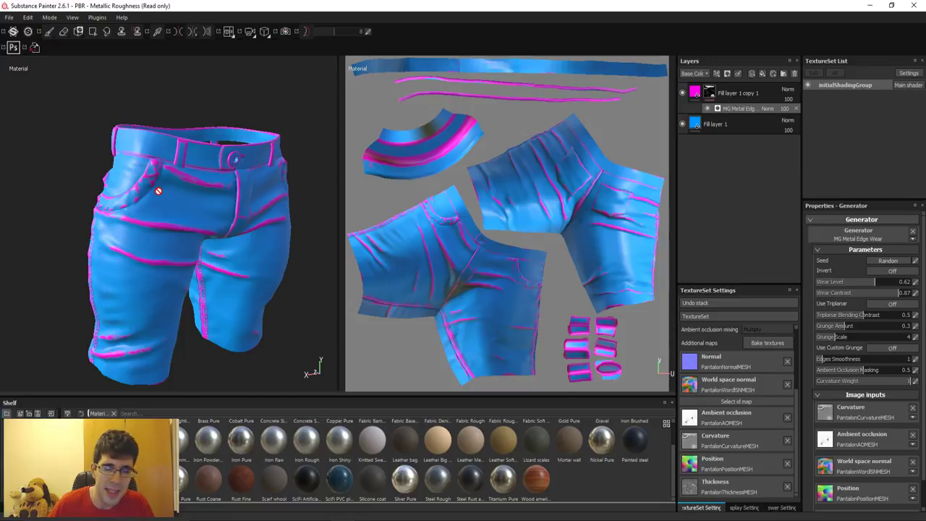
Delete the MG Metal Edge Wear effect and switch the shelf to Smart materials.
left_click(797, 110)
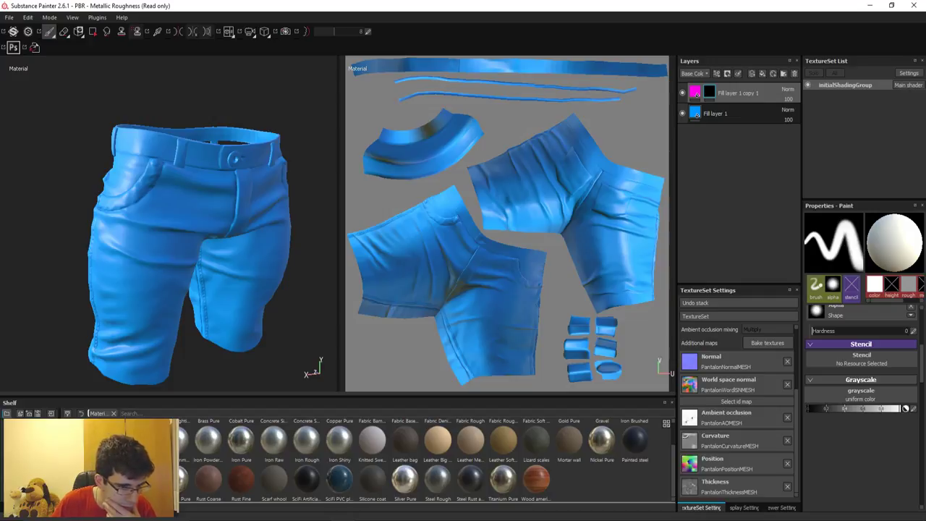
left_click(21, 433)
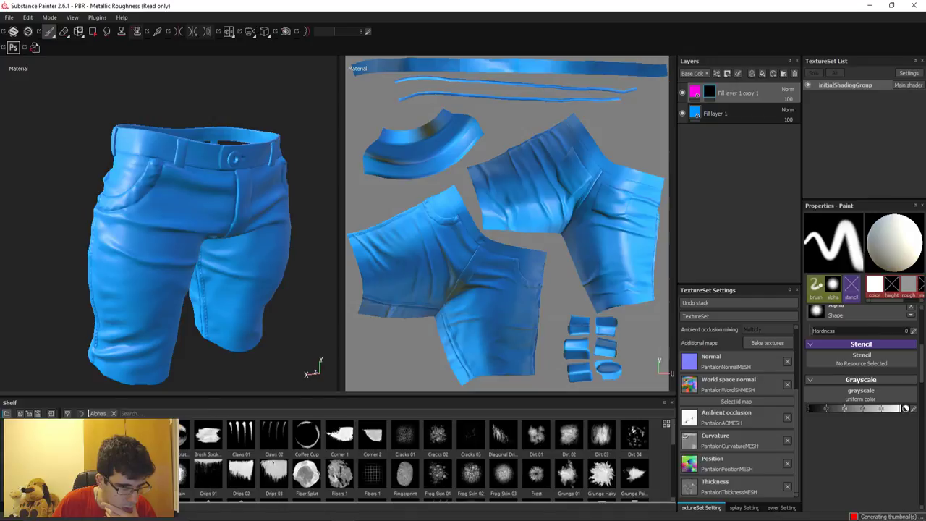
left_click(22, 421)
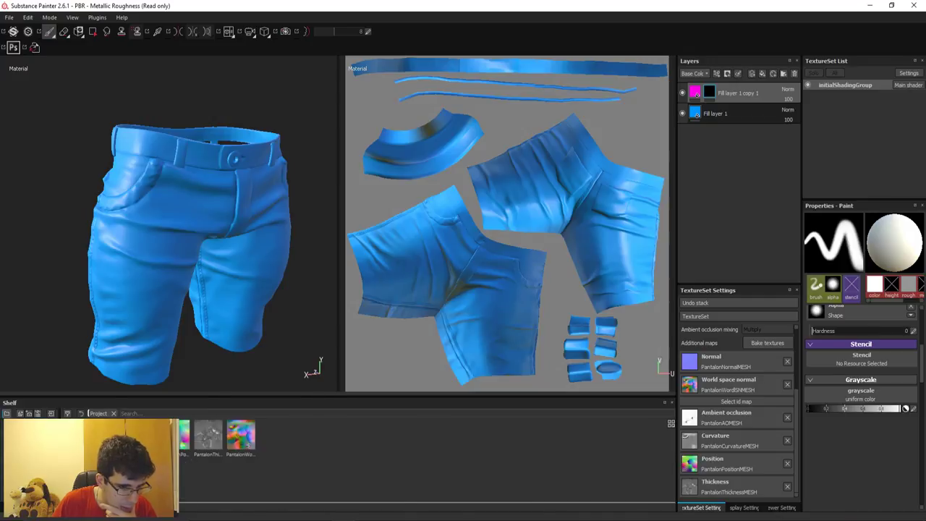
left_click(21, 487)
left_click(22, 498)
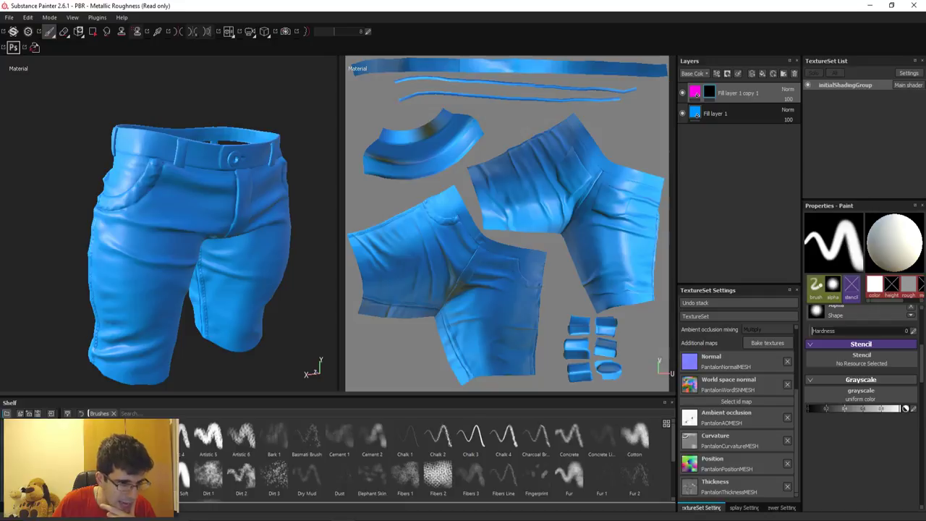
left_click(22, 509)
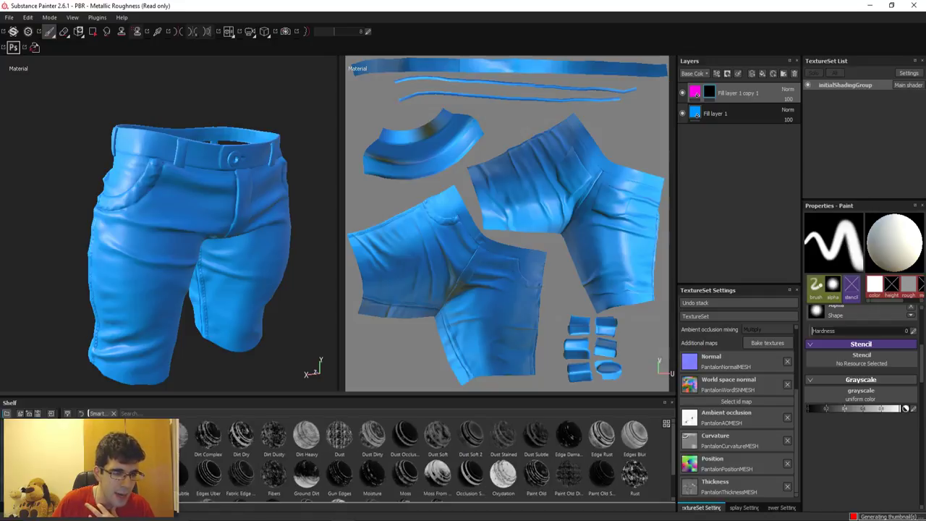
scroll(322, 447, "down", 1)
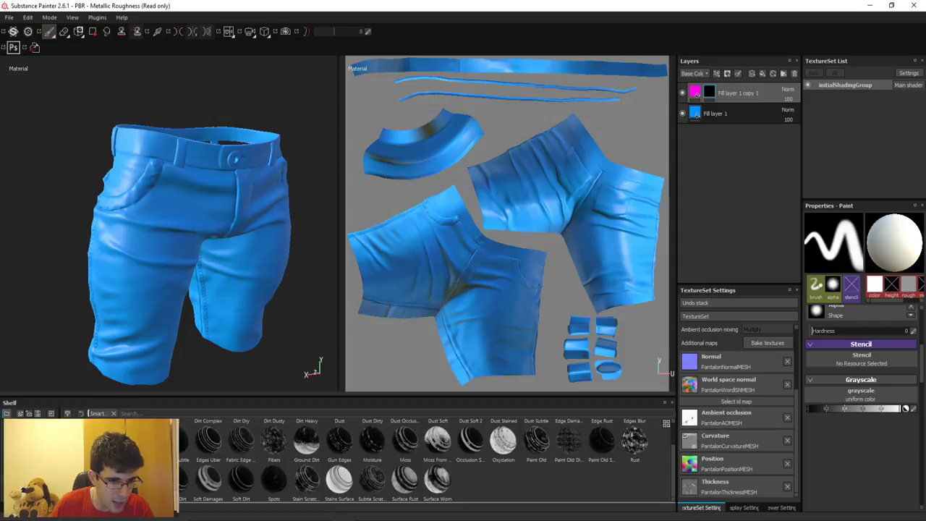
scroll(261, 465, "up", 1)
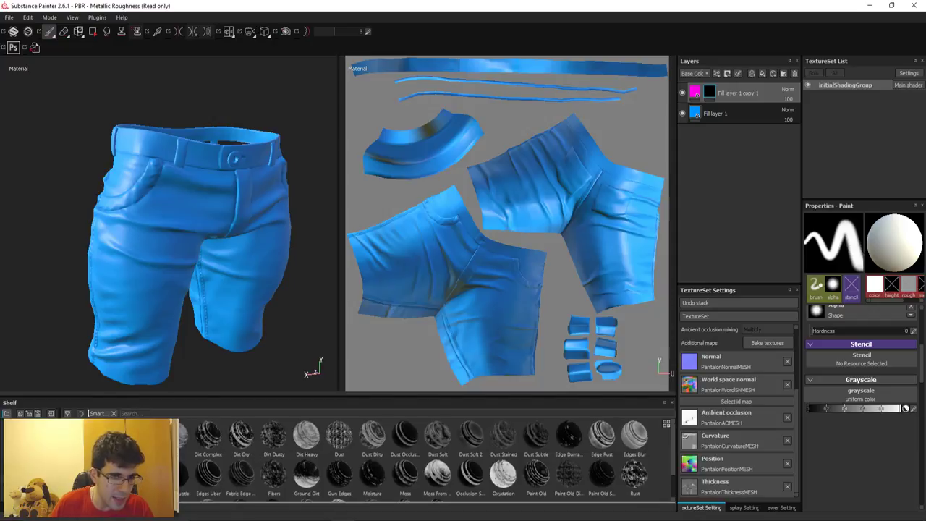
mouse_move(208, 438)
left_mouse_down()
mouse_move(736, 95)
mouse_move(711, 94)
left_mouse_up()
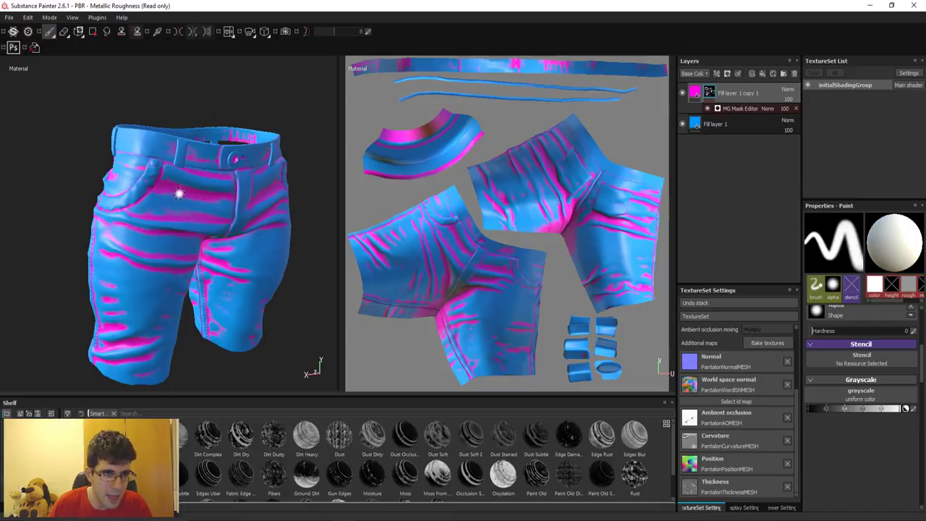
scroll(180, 193, "up", 3)
left_click_drag(177, 223, 165, 151, "alt")
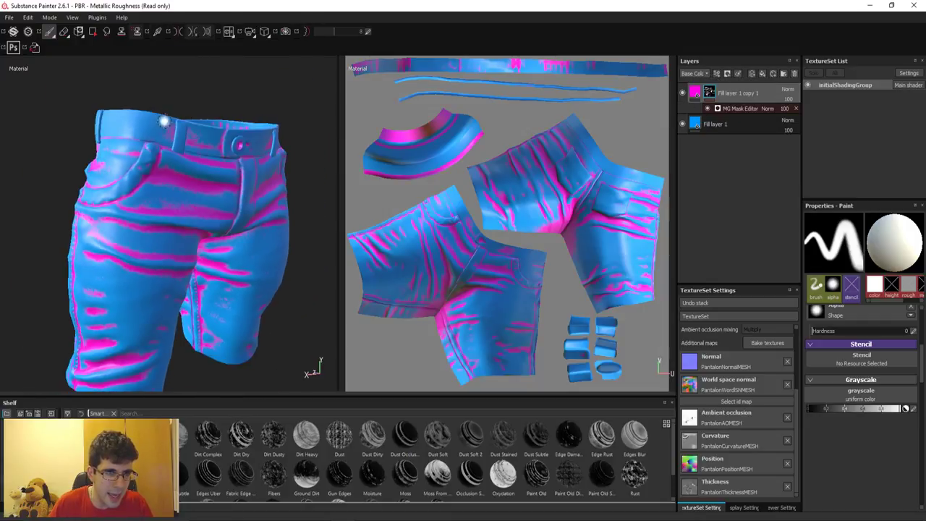
left_click_drag(155, 240, 106, 184, "alt")
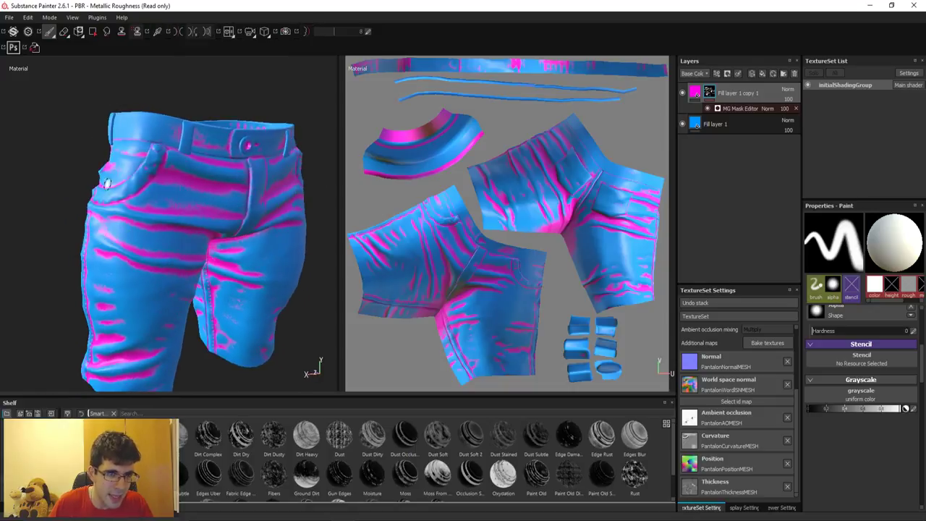
left_click(738, 107)
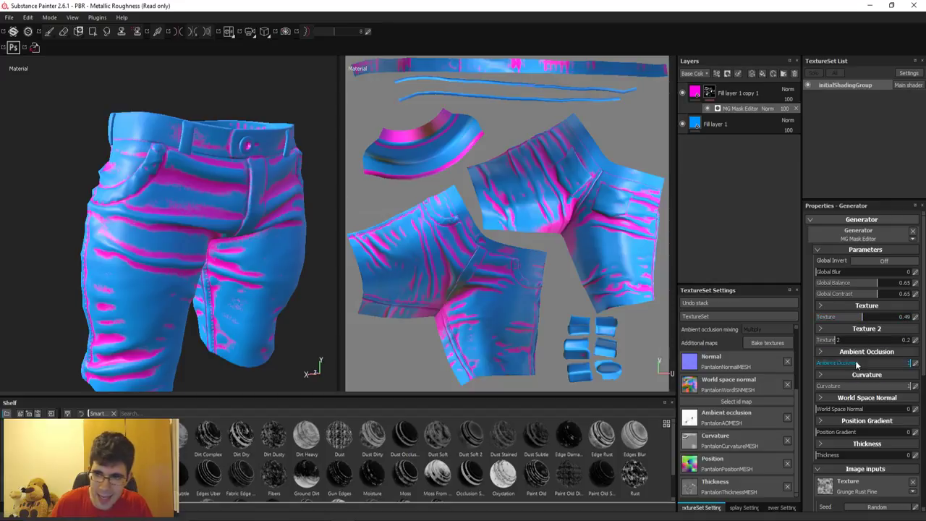
left_click(878, 283)
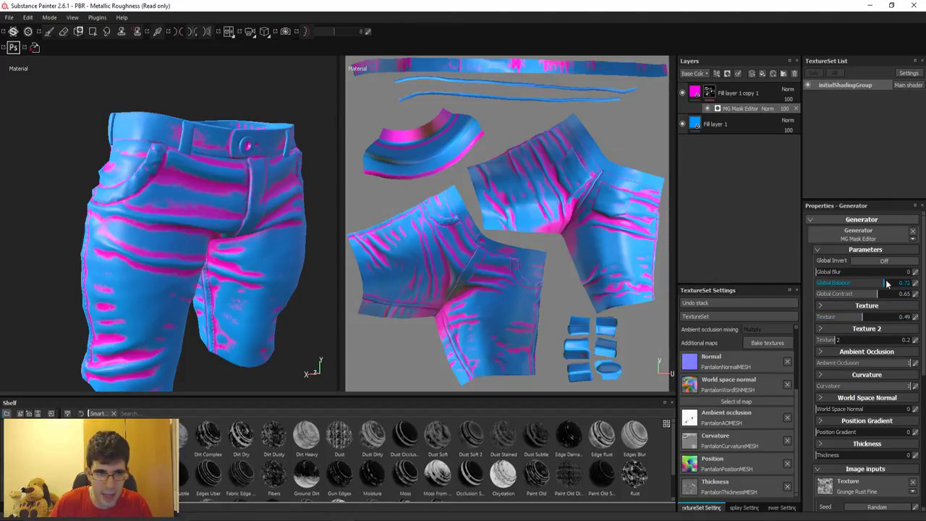
left_click_drag(886, 283, 873, 281)
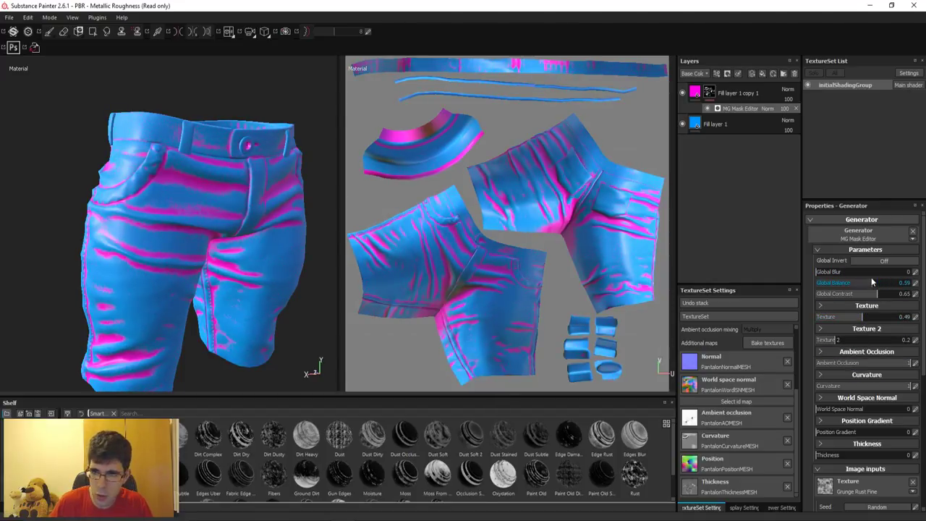
left_click(822, 270)
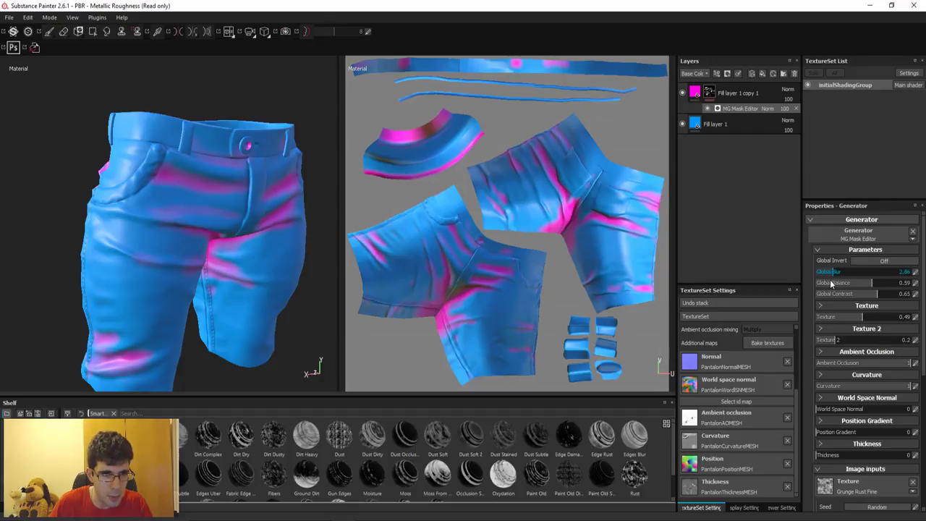
left_click(819, 271)
mouse_move(878, 294)
left_mouse_down()
mouse_move(885, 295)
mouse_move(868, 294)
left_mouse_up()
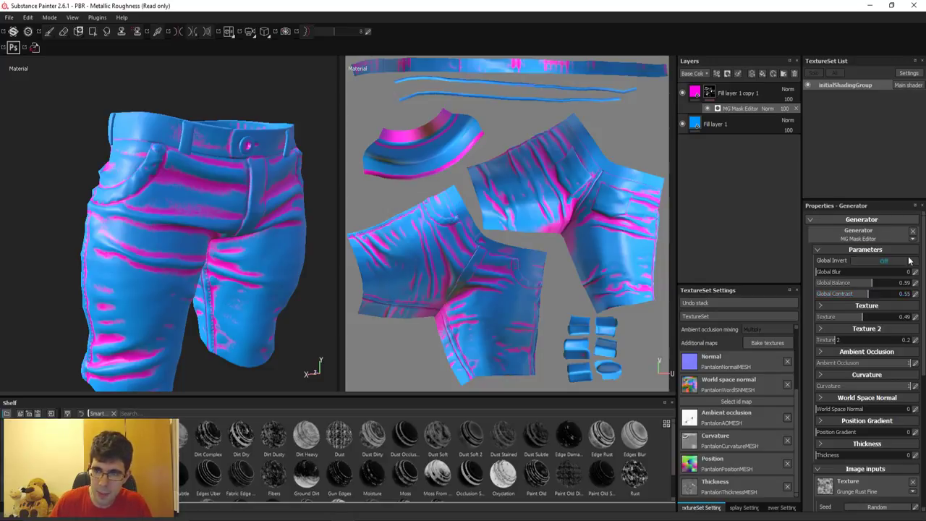
left_click(851, 261)
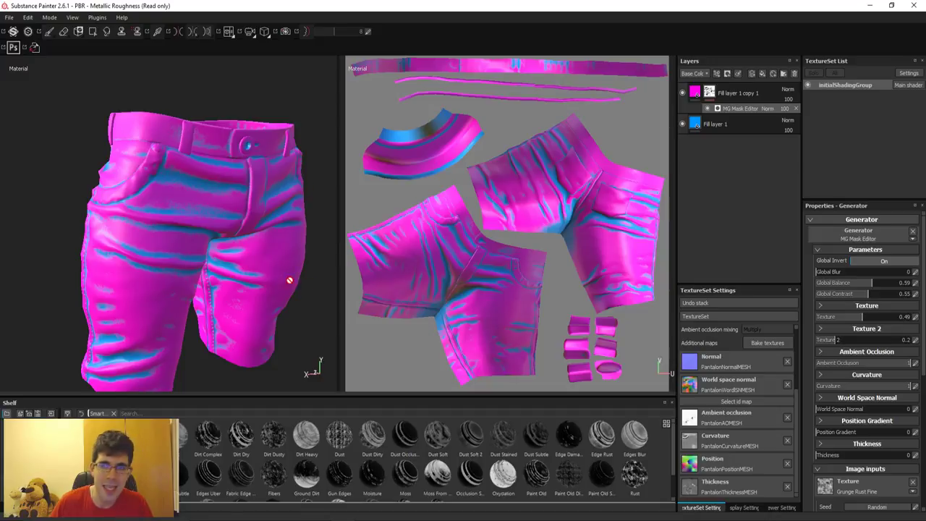
left_click(796, 108)
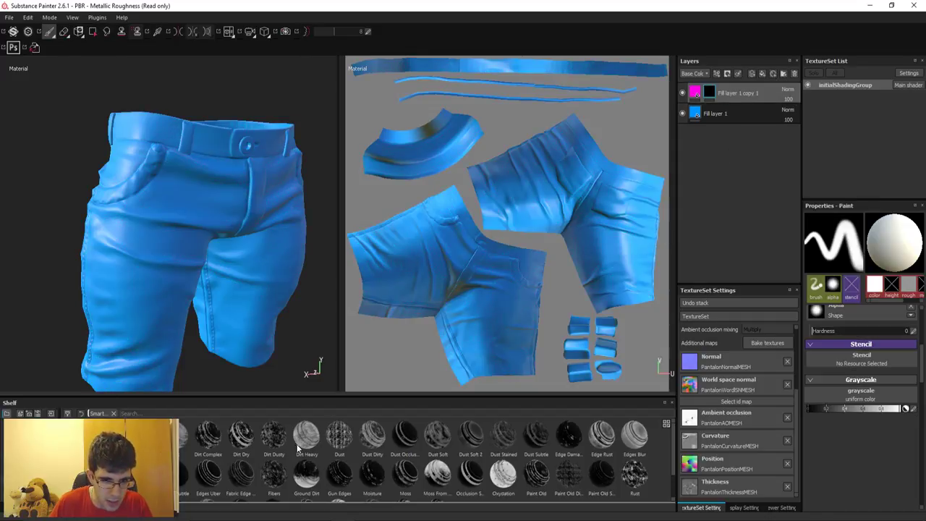
left_click_drag(298, 449, 706, 110)
mouse_move(148, 164)
left_mouse_down("alt")
mouse_move(268, 215)
mouse_move(175, 203)
mouse_move(195, 232)
left_mouse_up("alt")
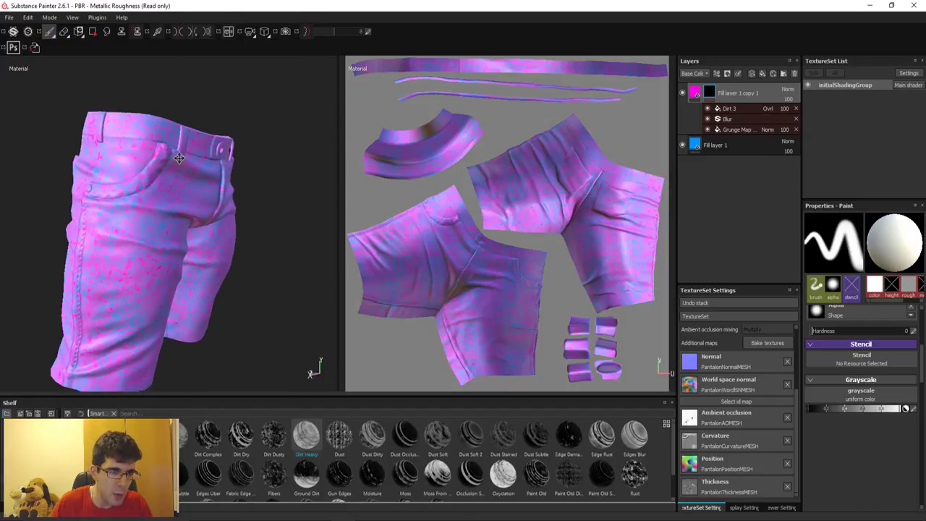
scroll(217, 265, "up", 2)
scroll(217, 264, "up", 2)
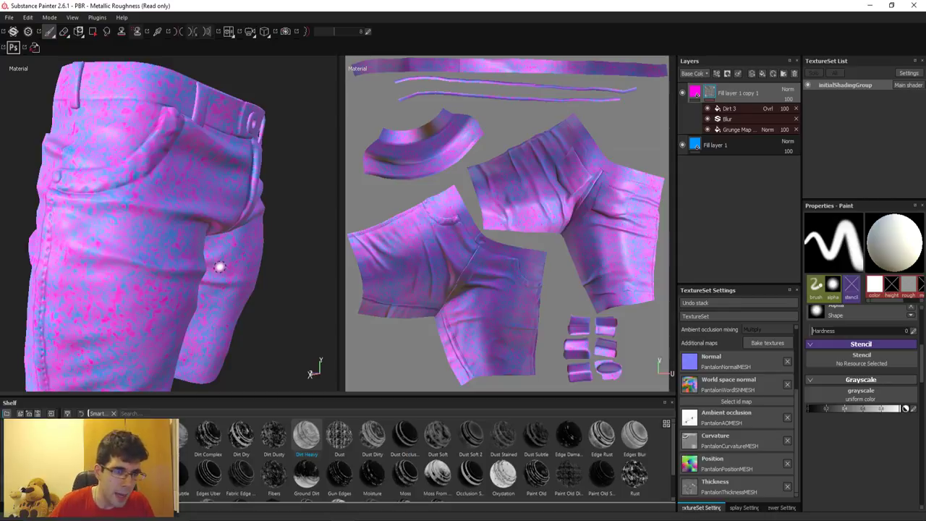
scroll(219, 266, "down", 2)
scroll(244, 157, "up", 2)
scroll(207, 113, "down", 2)
mouse_move(244, 157)
left_mouse_down("alt")
mouse_move(207, 114)
mouse_move(198, 201)
mouse_move(196, 138)
left_mouse_up("alt")
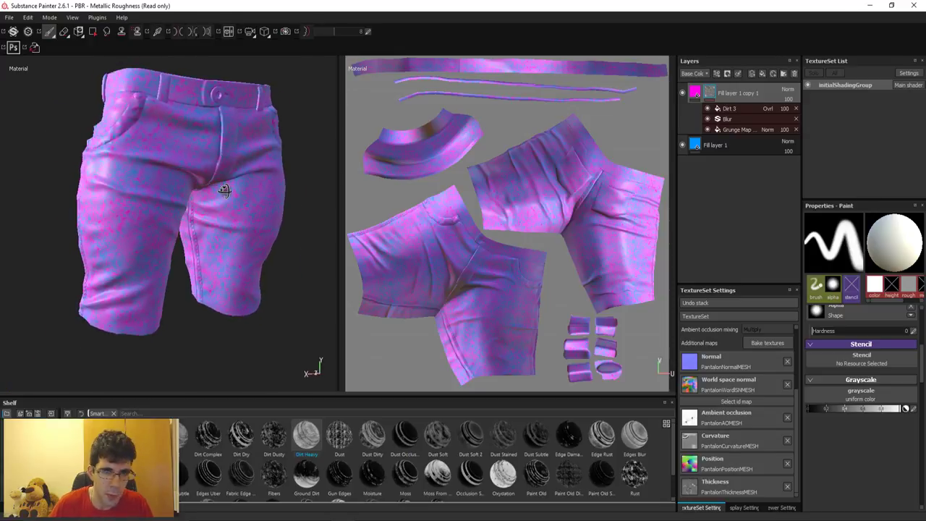
left_click(795, 108)
left_click(795, 108)
left_click(795, 108)
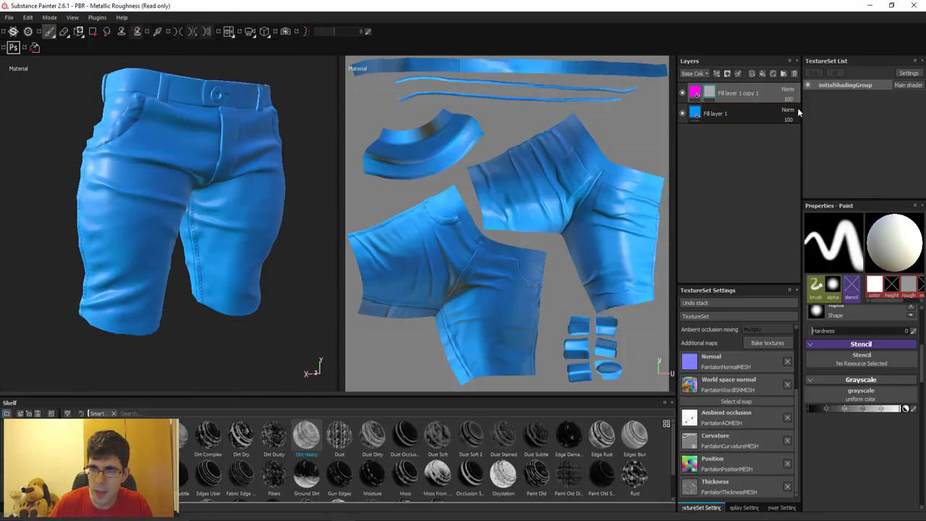
Apply the Ground Dirt smart material to the pink layer and inspect the result.
left_click_drag(291, 480, 706, 99)
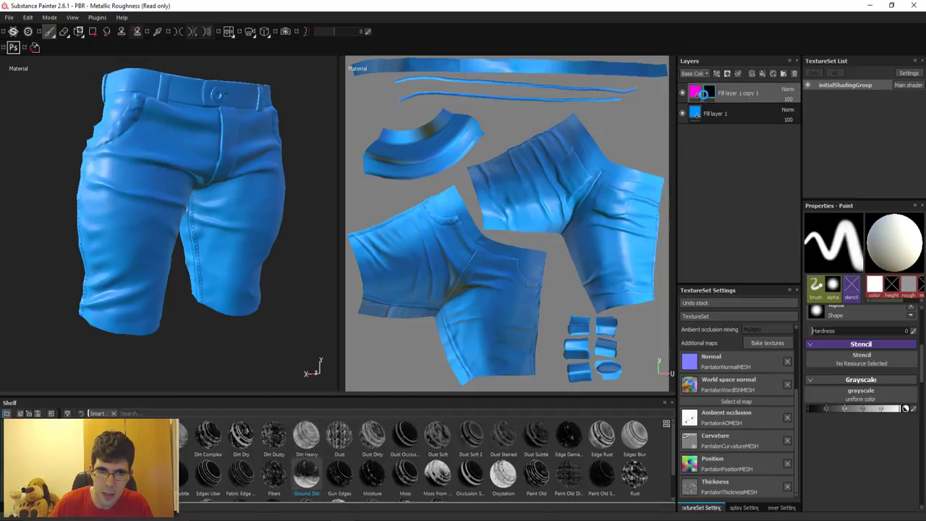
scroll(213, 212, "up", 5)
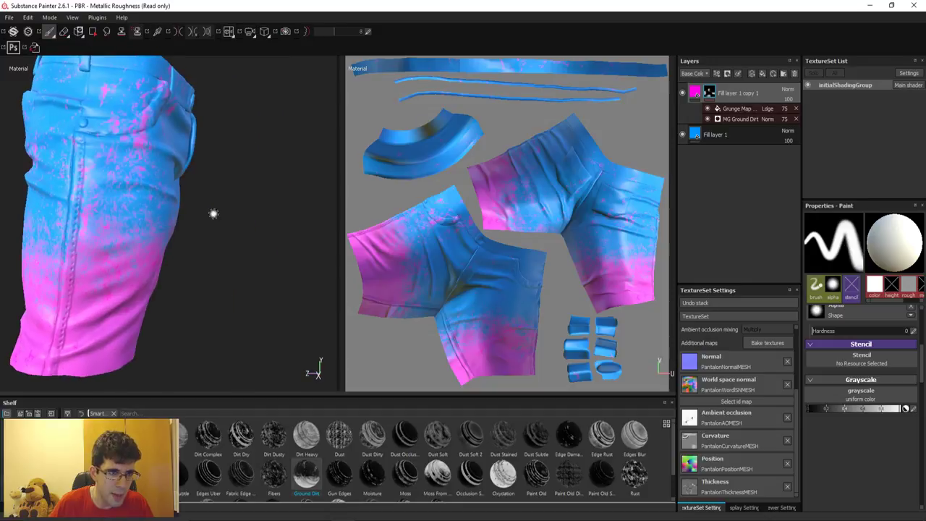
scroll(213, 213, "down", 6)
left_click_drag(188, 217, 138, 230, "alt")
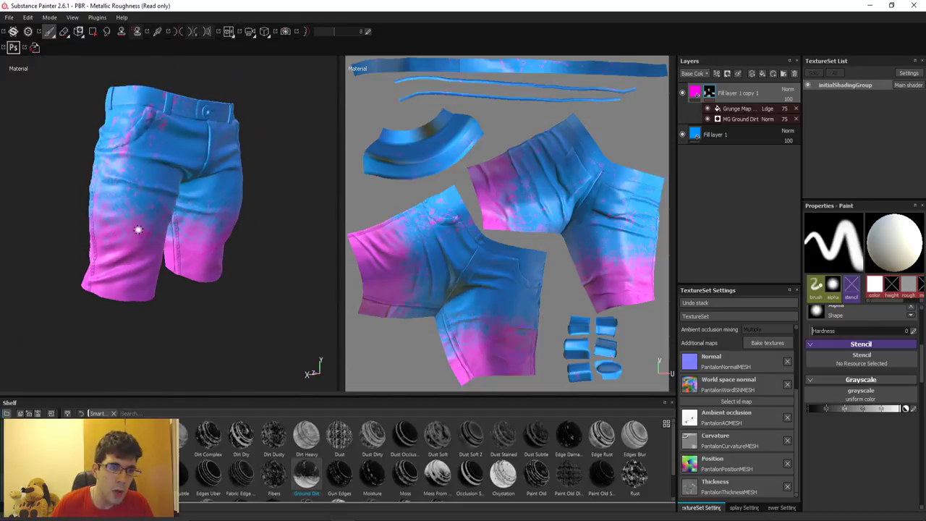
mouse_move(139, 230)
left_mouse_down("alt")
mouse_move(141, 248)
mouse_move(188, 283)
mouse_move(165, 262)
mouse_move(177, 205)
left_mouse_up("alt")
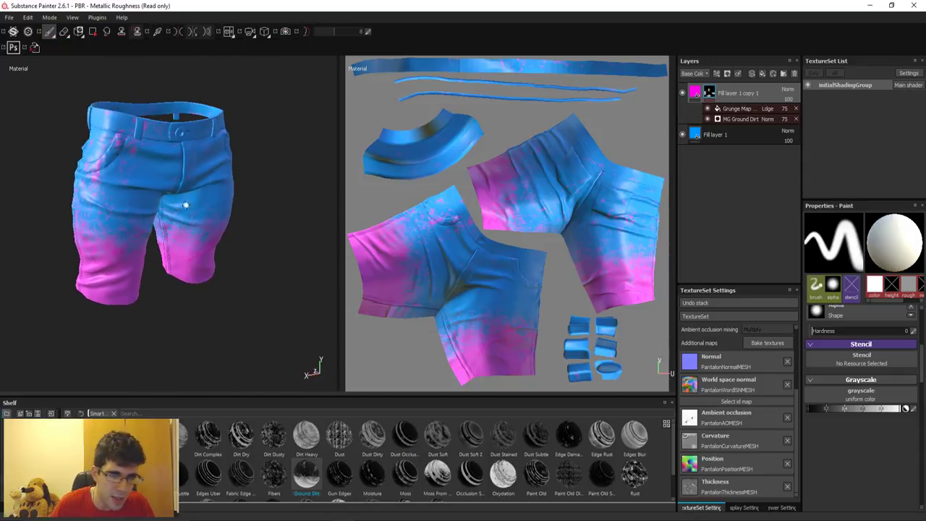
Delete the Grunge Map and MG Ground Dirt effects from the pink layer's mask.
left_click(795, 109)
left_click(796, 109)
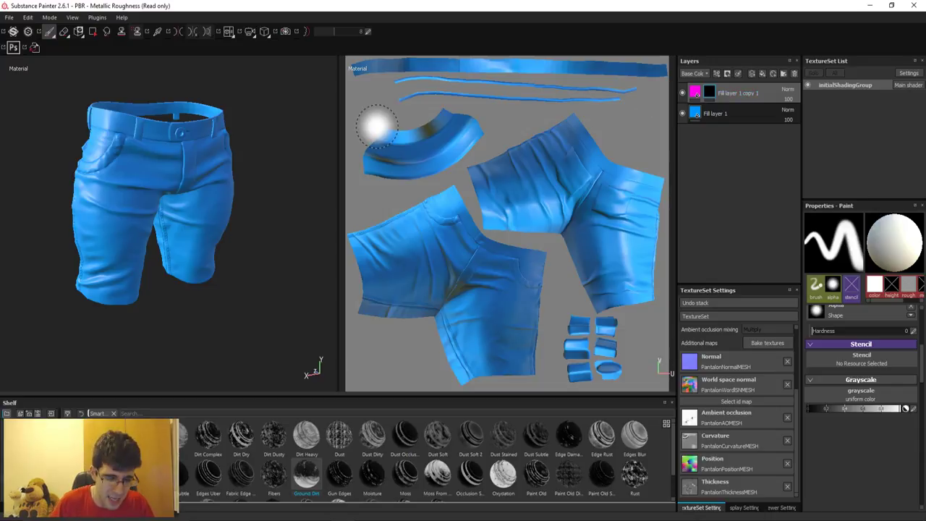
left_click_drag(228, 148, 165, 239, "alt")
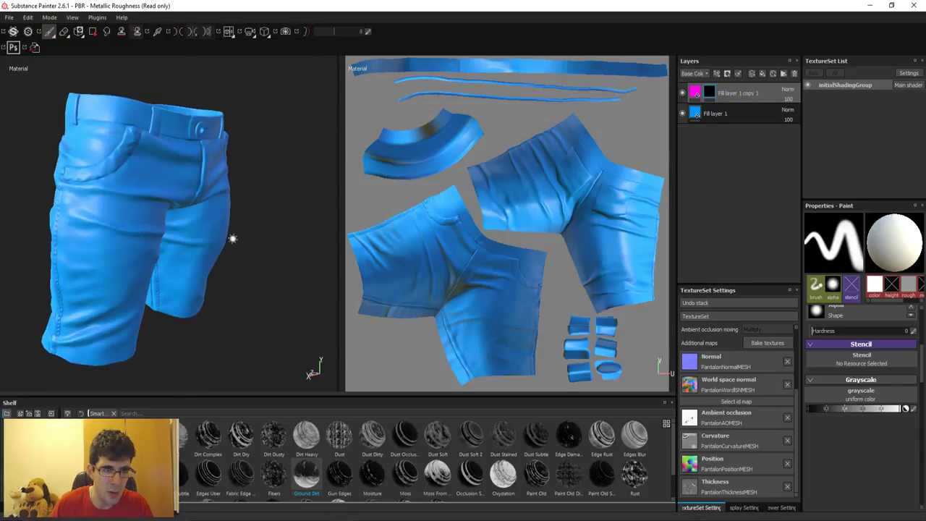
scroll(154, 186, "up", 3)
scroll(181, 217, "down", 2)
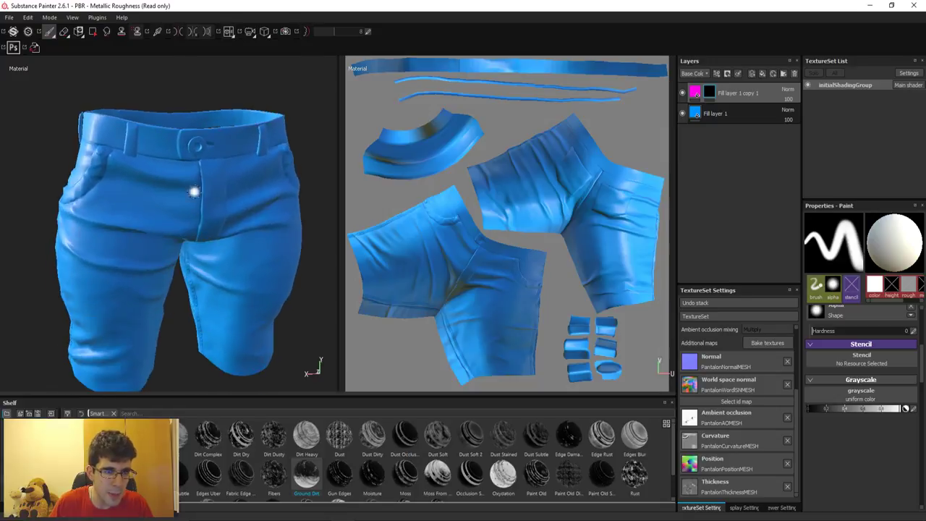
scroll(220, 270, "up", 3)
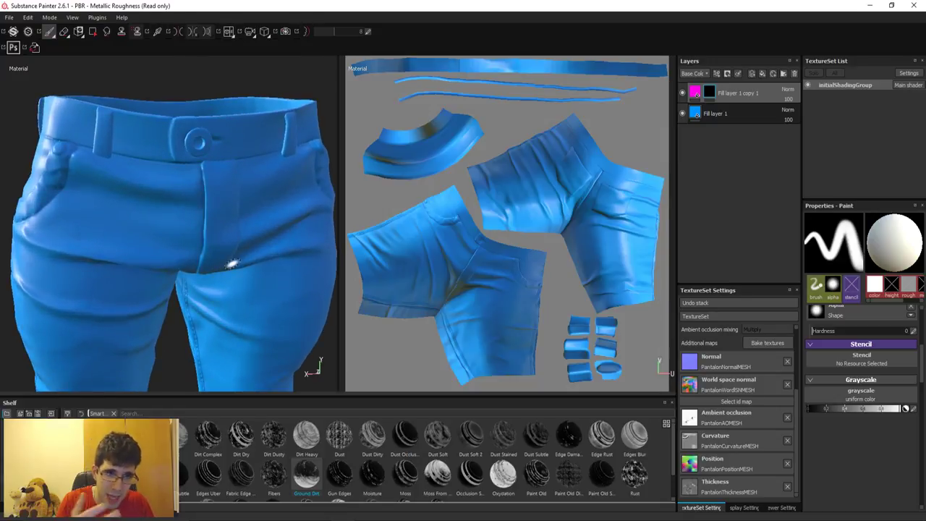
Paint a trial pink stroke on the waistband button, then undo it.
mouse_move(166, 228)
left_mouse_down("alt")
mouse_move(182, 190)
mouse_move(215, 227)
mouse_move(188, 244)
mouse_move(190, 203)
left_mouse_up("alt")
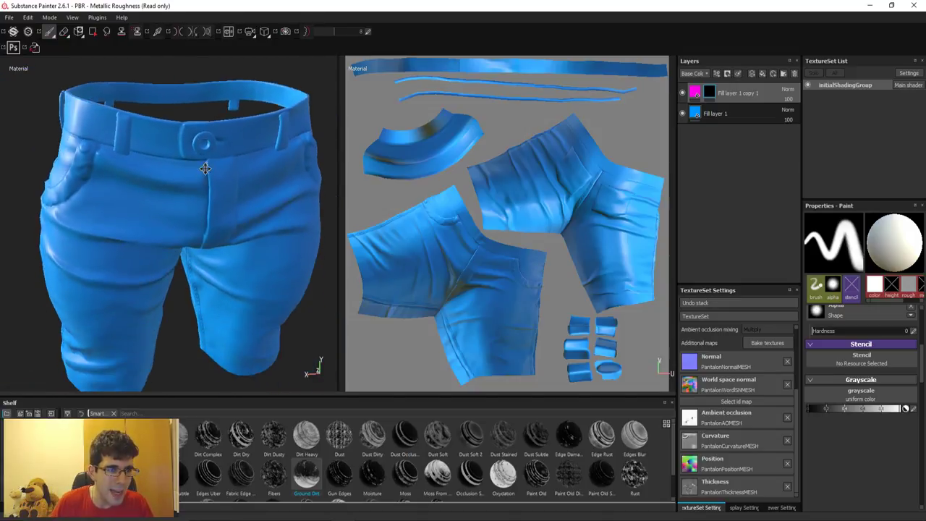
right_click_drag(189, 202, 195, 217, "alt")
left_click_drag(195, 217, 183, 215, "alt")
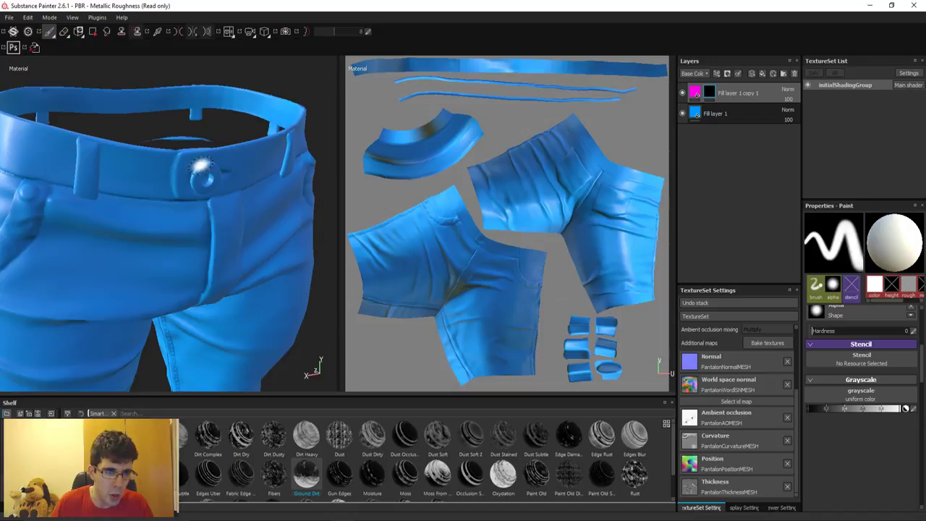
right_click_drag(217, 177, 237, 264, "alt")
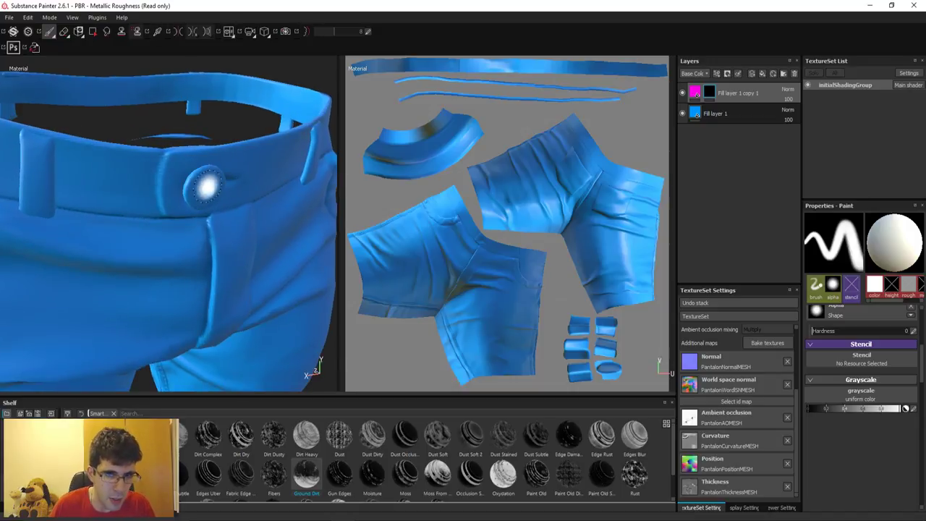
left_click_drag(201, 185, 190, 186)
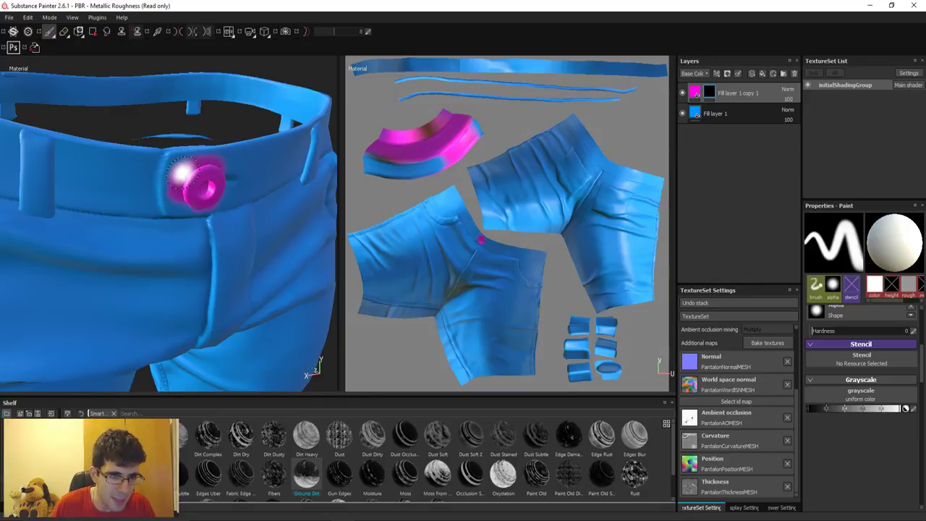
left_click_drag(202, 189, 190, 173, "alt")
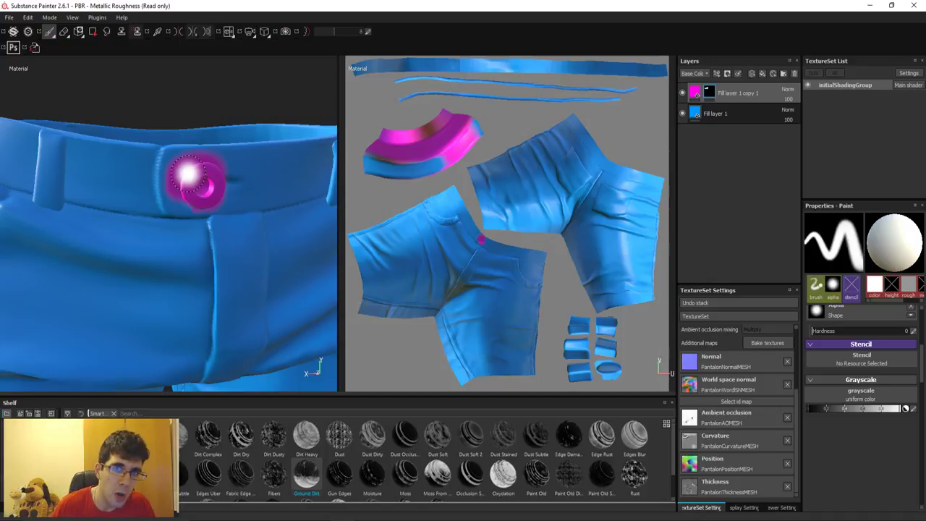
key("ctrl+z")
Test a pink stroke on the pants front, undo it, and switch to projection painting.
left_click_drag(213, 184, 217, 185, "alt")
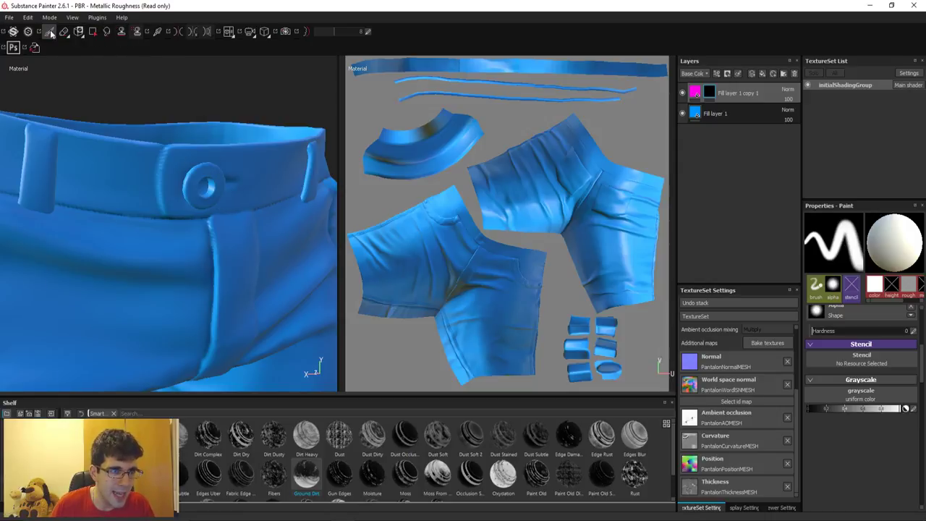
left_click_drag(100, 167, 94, 254)
key("ctrl+z")
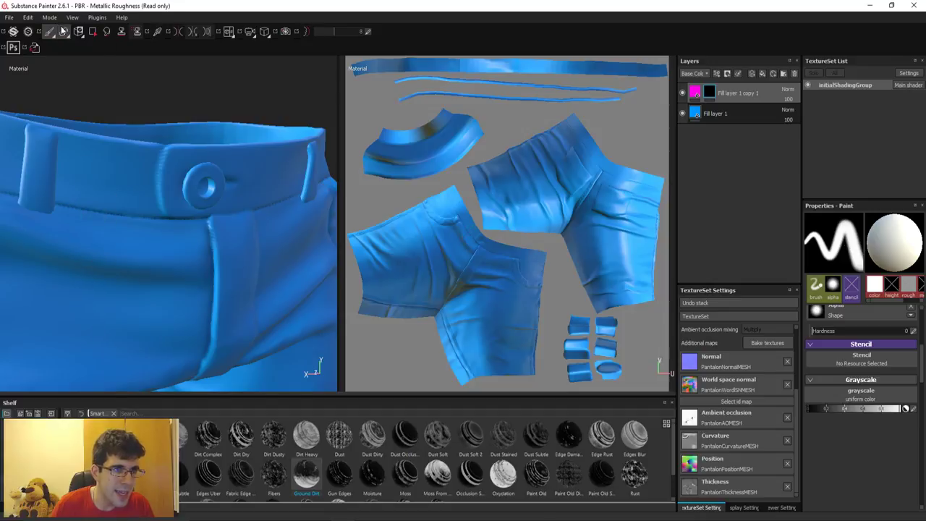
left_click(72, 34)
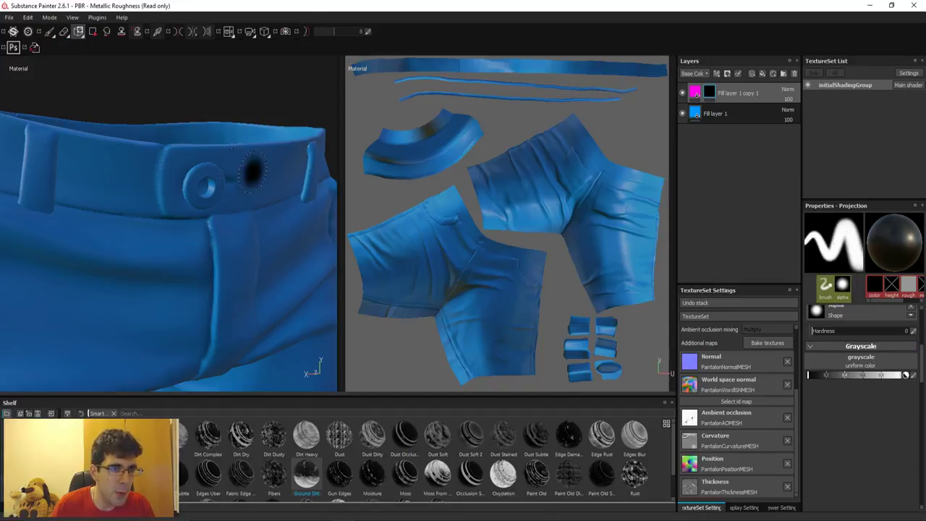
Select the Polygon Fill tool and frame the whole pants in view.
left_click(92, 32)
scroll(183, 236, "down", 3)
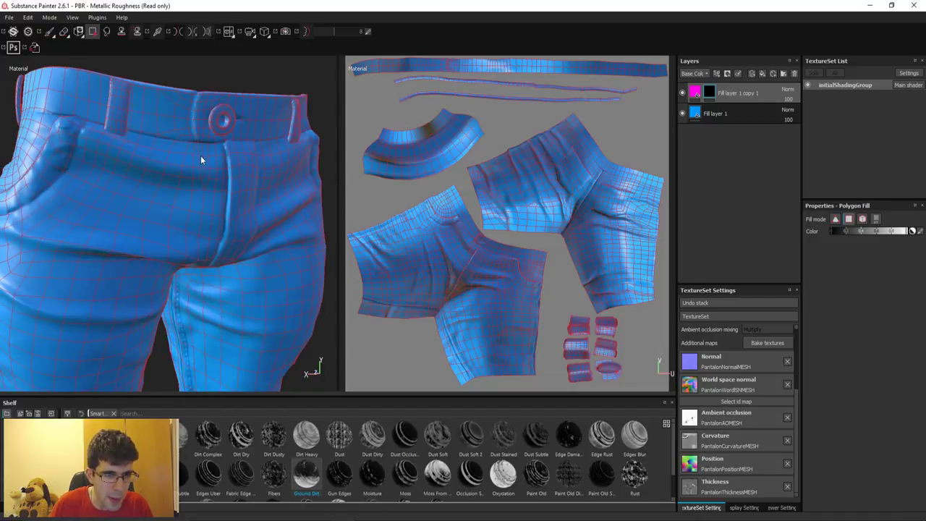
scroll(200, 156, "down", 2)
mouse_move(159, 137)
left_mouse_down("alt")
mouse_move(148, 181)
mouse_move(223, 205)
mouse_move(217, 232)
mouse_move(222, 200)
left_mouse_up("alt")
scroll(149, 181, "up", 3)
scroll(161, 181, "down", 3)
scroll(171, 150, "up", 2)
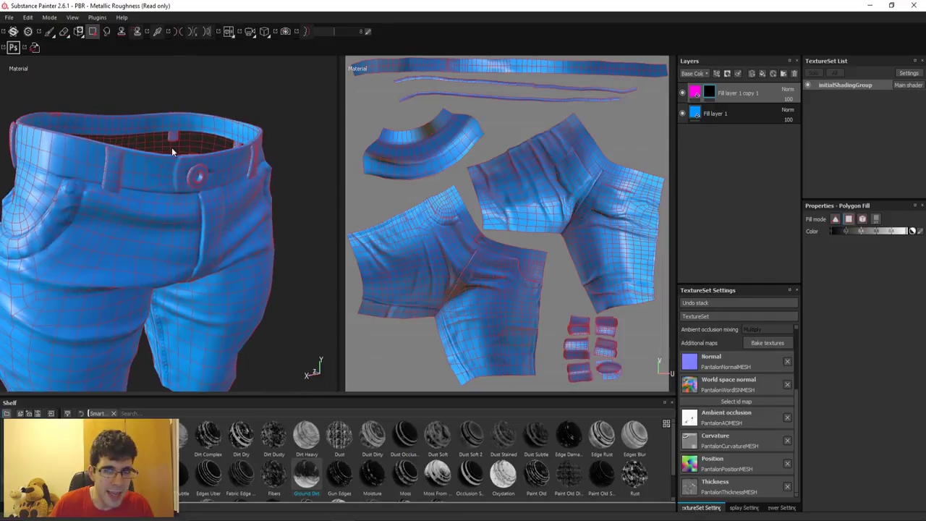
scroll(172, 150, "up", 2)
scroll(240, 251, "up", 2)
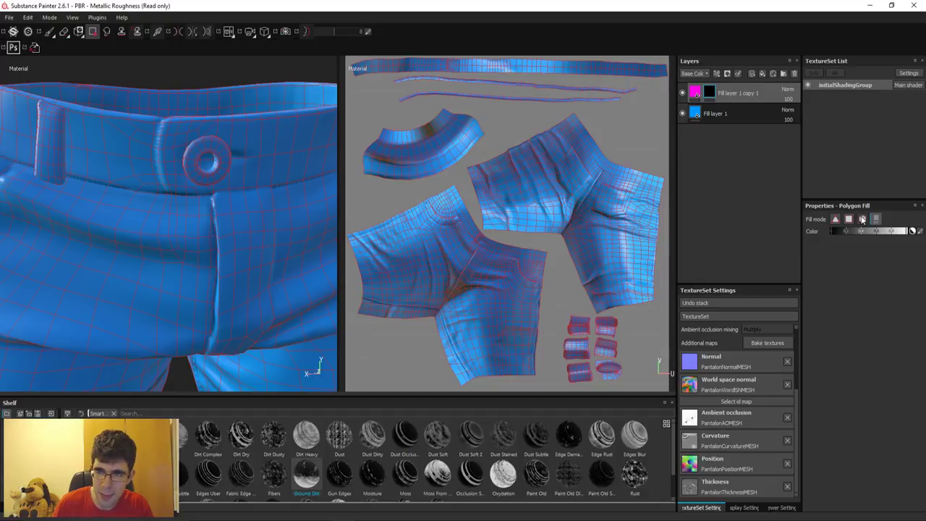
Set Polygon Fill to mesh mode so the button fills solid pink, then return to the brush.
left_click(862, 219)
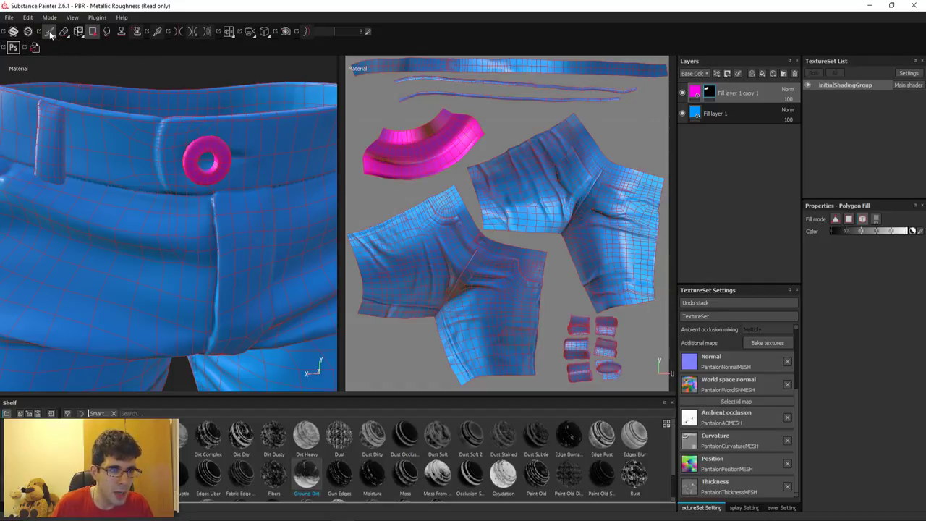
left_click(50, 32)
left_click_drag(244, 233, 271, 293, "alt")
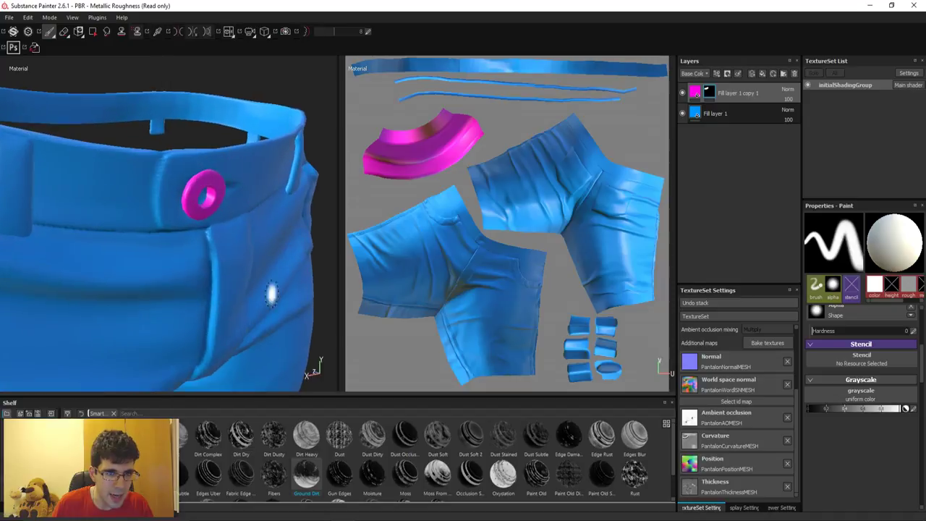
left_click_drag(233, 264, 214, 124, "alt")
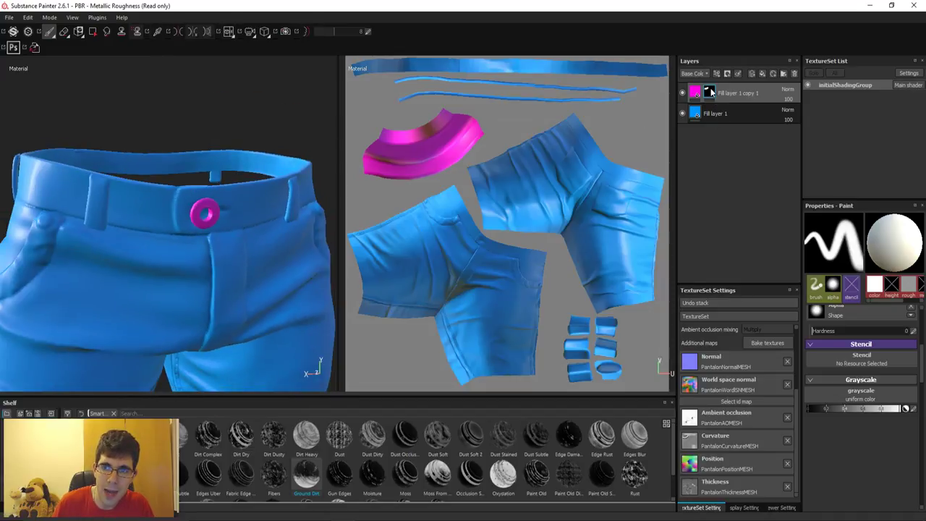
mouse_move(709, 92)
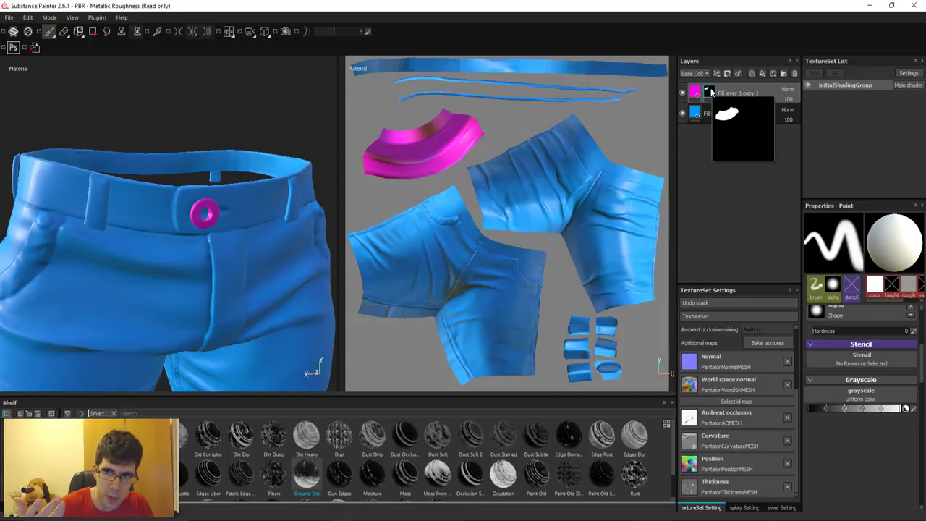
left_click_drag(76, 215, 123, 190, "alt")
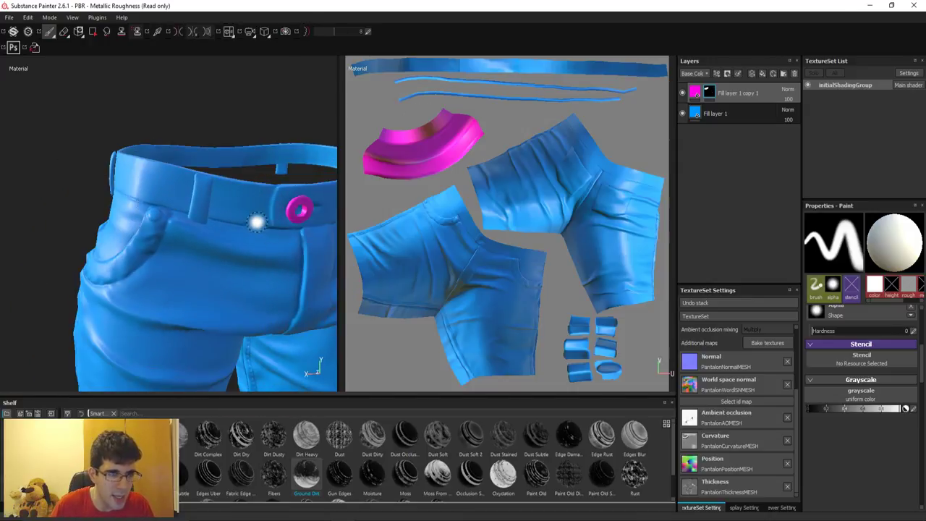
With mesh-mode Polygon Fill, orbit around the waist and fill the belt loops pink.
key("4")
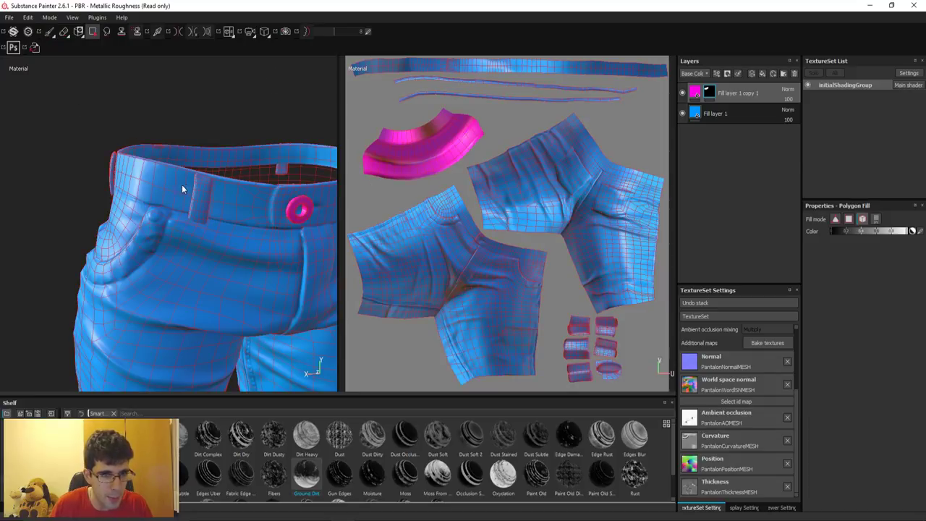
mouse_move(107, 175)
left_mouse_down("alt")
mouse_move(192, 180)
mouse_move(181, 198)
left_mouse_up("alt")
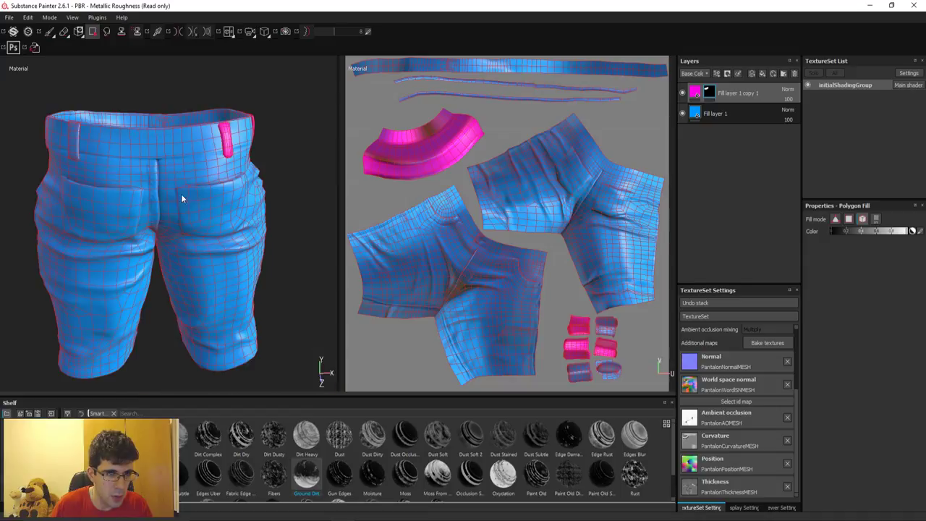
left_click_drag(70, 147, 222, 166, "alt")
mouse_move(58, 156)
left_mouse_down("alt")
mouse_move(261, 195)
mouse_move(298, 181)
mouse_move(254, 158)
left_mouse_up("alt")
Return to the brush and orbit the pants to check the pink belt loops and button.
key("1")
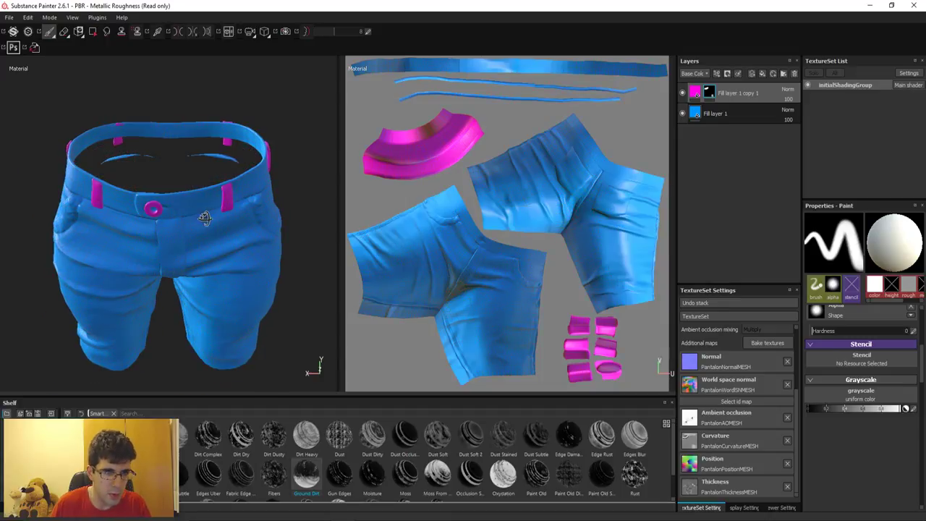
right_click_drag(254, 158, 227, 273, "alt")
right_click_drag(269, 182, 285, 314, "alt")
mouse_move(286, 314)
left_mouse_down("alt")
mouse_move(260, 306)
mouse_move(231, 128)
mouse_move(217, 204)
left_mouse_up("alt")
mouse_move(217, 205)
right_mouse_down("alt")
mouse_move(267, 90)
mouse_move(217, 192)
right_mouse_up("alt")
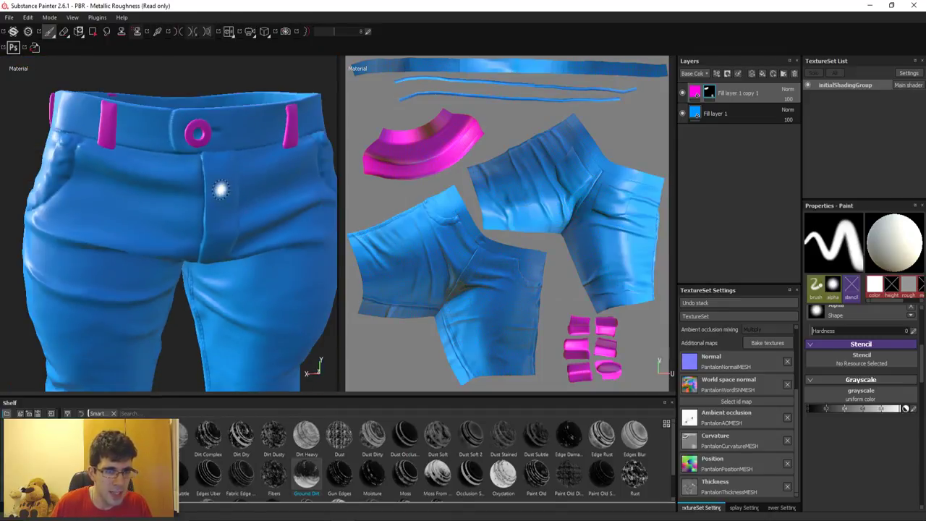
left_click_drag(217, 192, 188, 207, "alt")
right_click_drag(188, 207, 217, 173, "alt")
left_click_drag(188, 184, 217, 181, "alt")
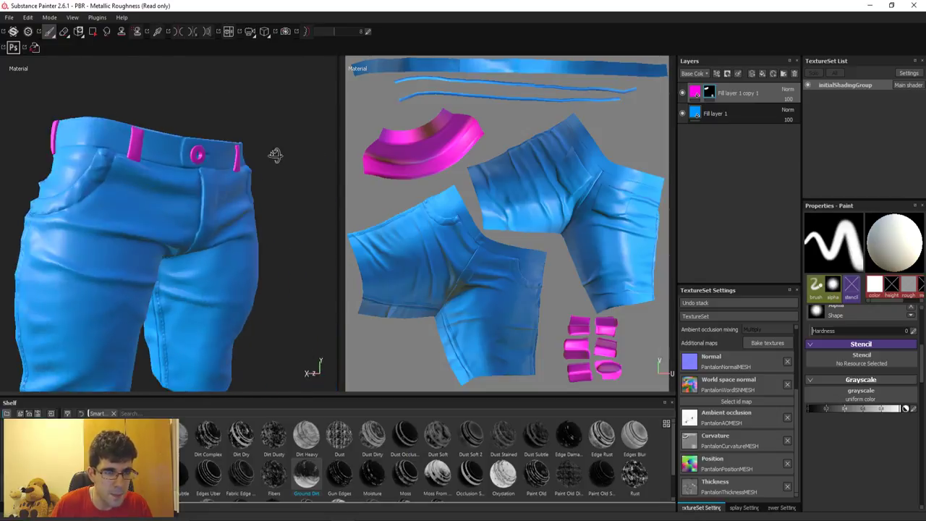
right_click_drag(217, 181, 200, 176, "alt")
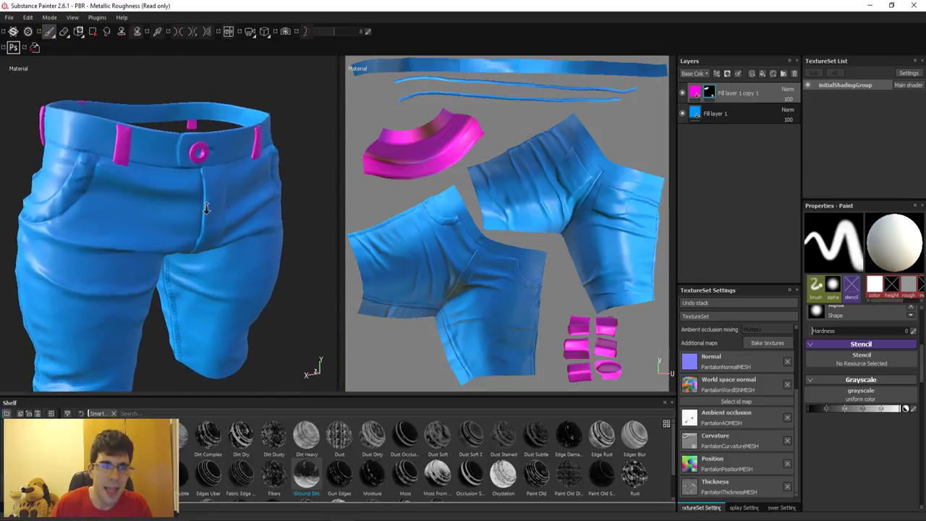
left_click_drag(199, 175, 219, 252, "alt")
right_click_drag(219, 253, 236, 160, "alt")
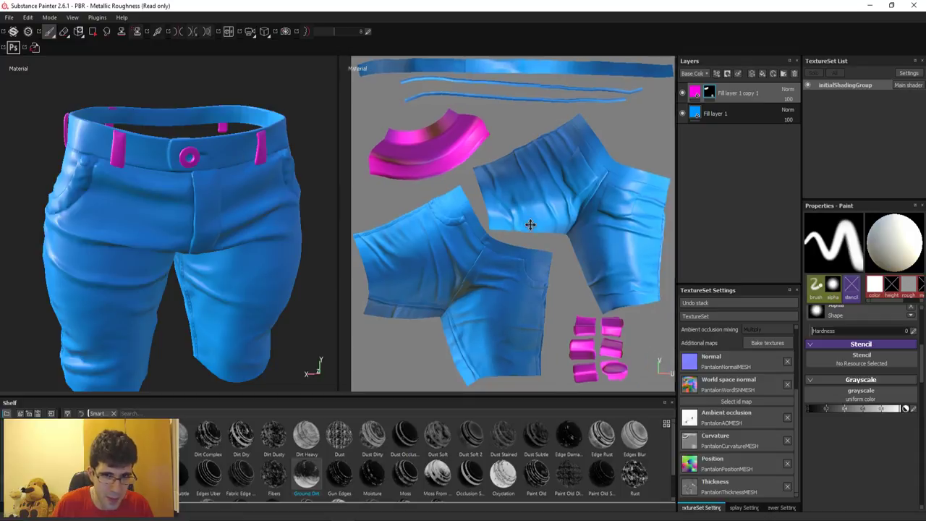
scroll(531, 221, "up", 2)
scroll(540, 214, "down", 3)
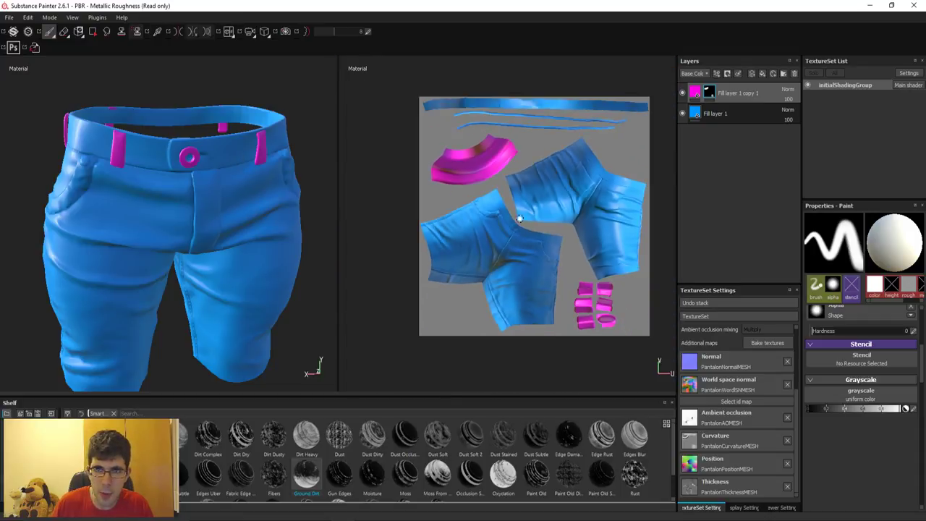
scroll(519, 218, "up", 2)
middle_click_drag(516, 218, 482, 224)
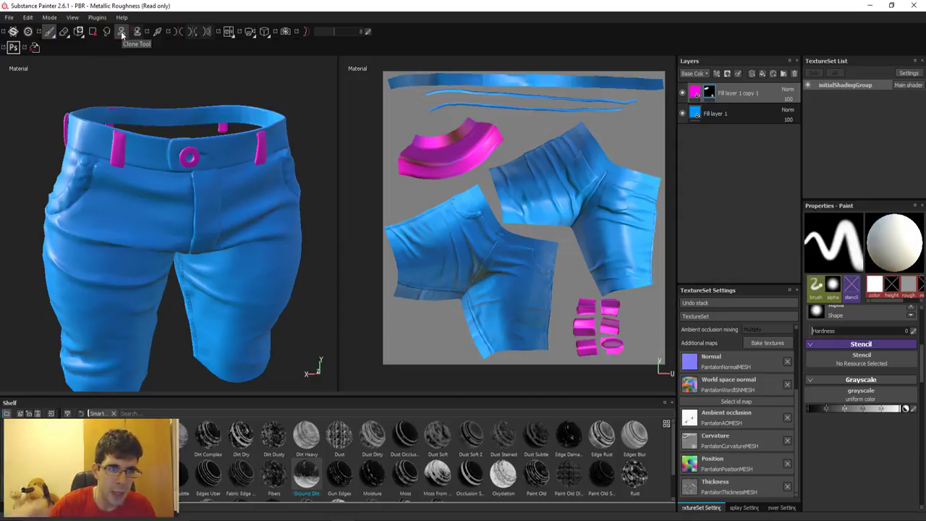
Try a mirrored pink stroke across both thighs, undo it, turn symmetry off, and open the viewport layout options.
left_click(182, 31)
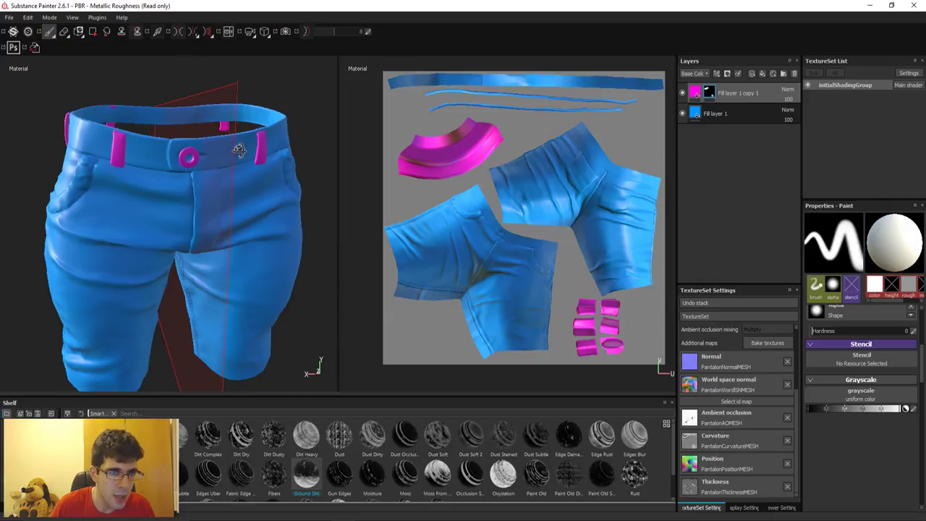
left_click_drag(246, 133, 219, 132, "alt")
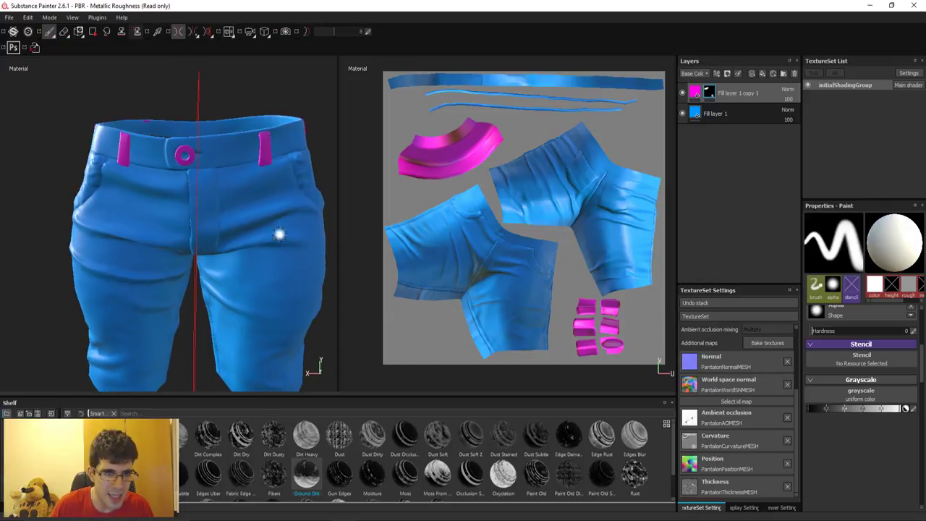
left_click_drag(280, 211, 268, 250)
key("ctrl+z")
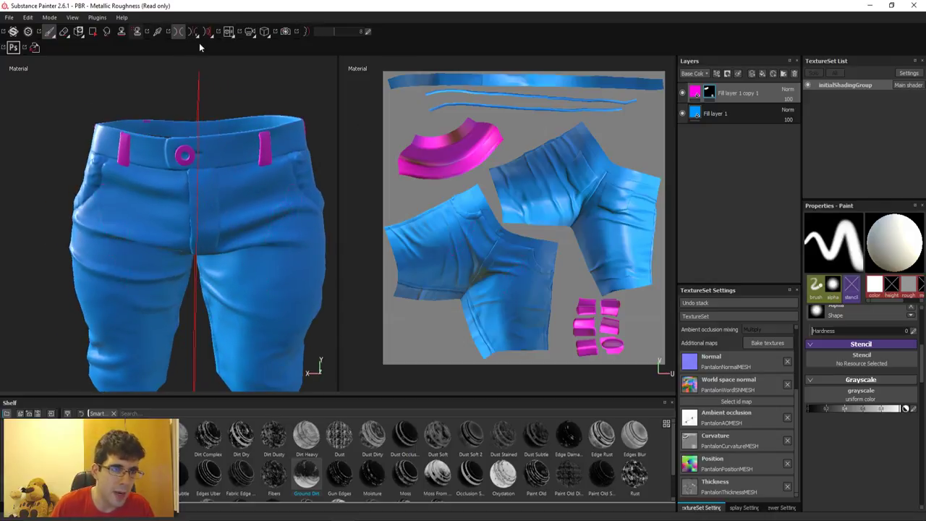
left_click(195, 32)
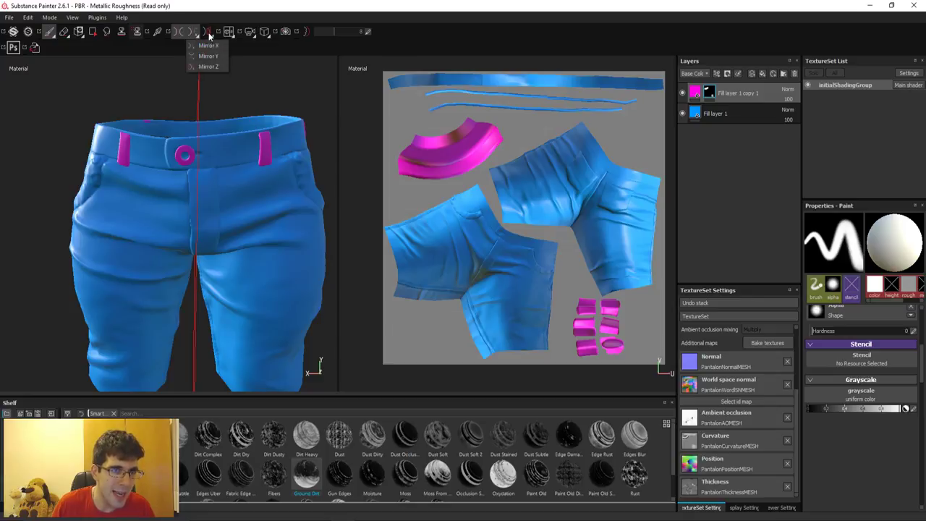
left_click(179, 32)
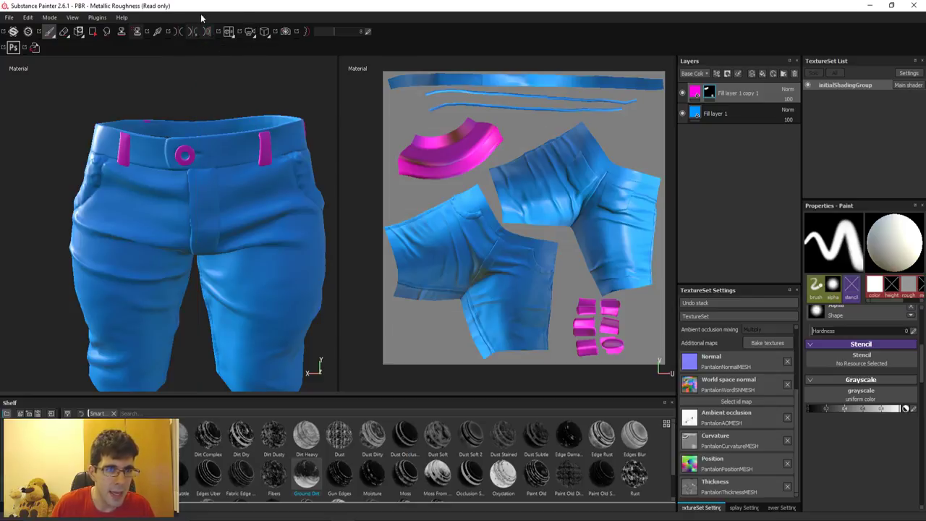
left_click(230, 34)
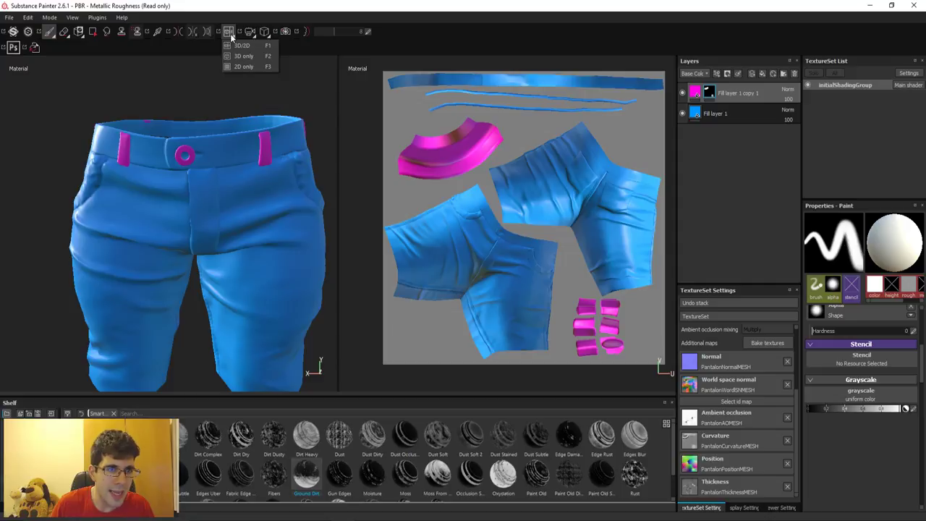
Cycle between 3D-only, UV-only and split view layouts, ending on the split 3D/UV view.
left_click(230, 33)
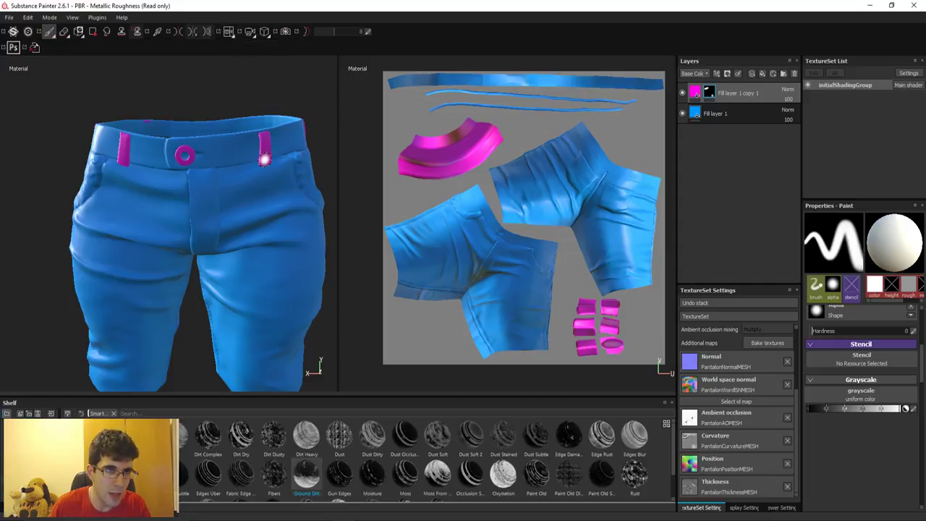
key("F2")
key("F3")
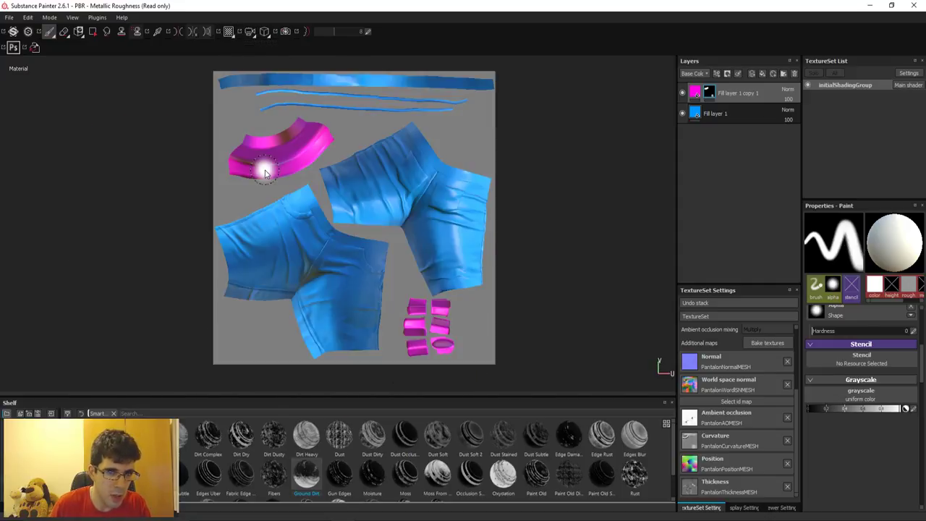
key("F2")
key("F1")
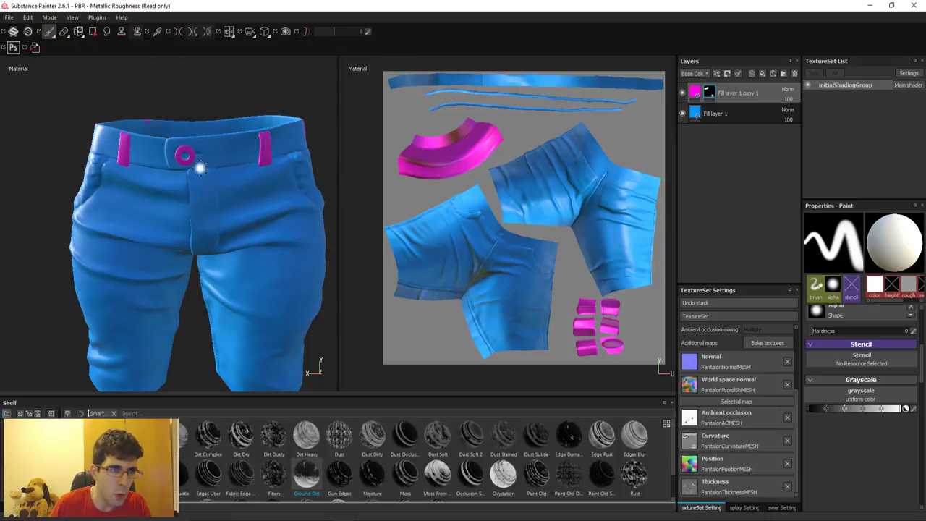
key("F2")
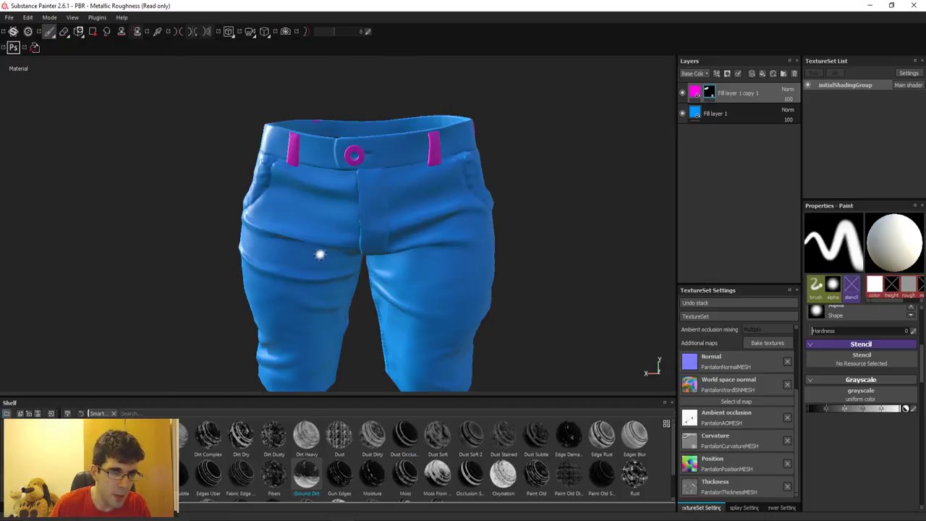
key("F3")
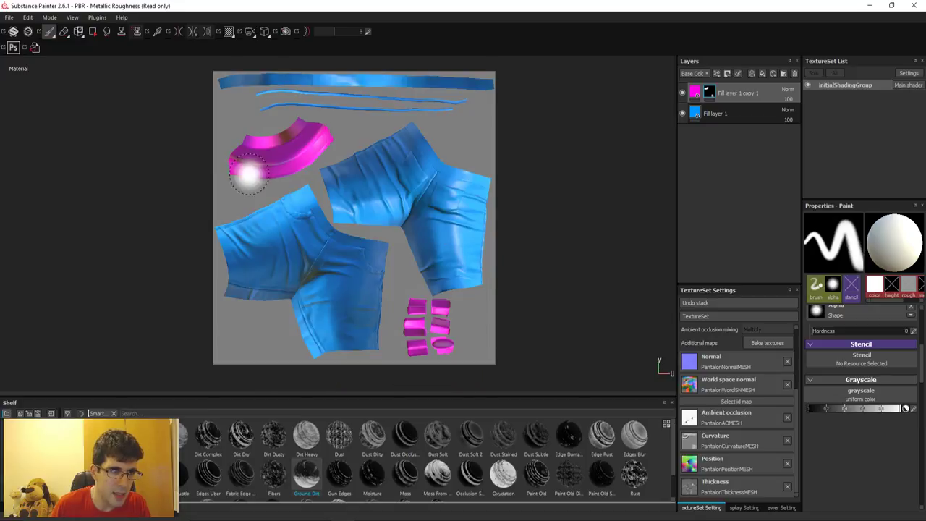
key("F1")
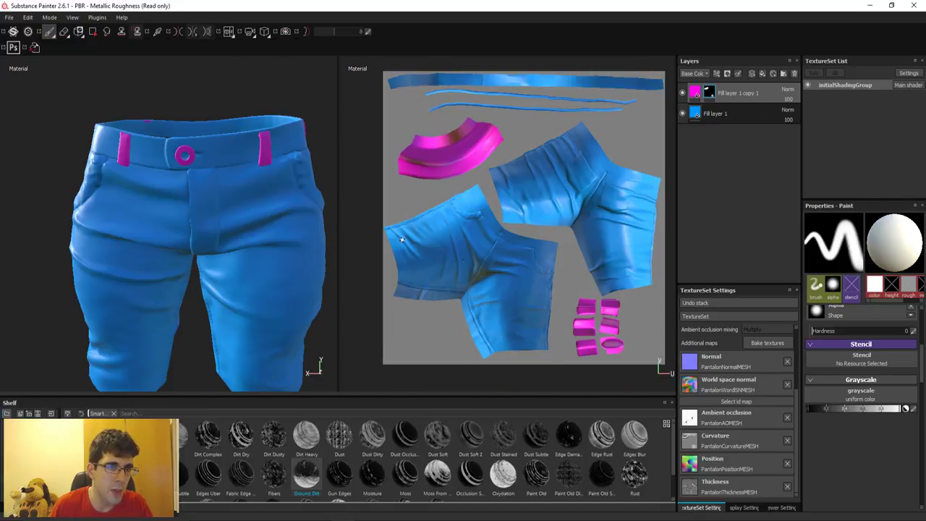
Switch the camera to orthographic projection and orbit the pants to inspect the waistband.
left_click(250, 32)
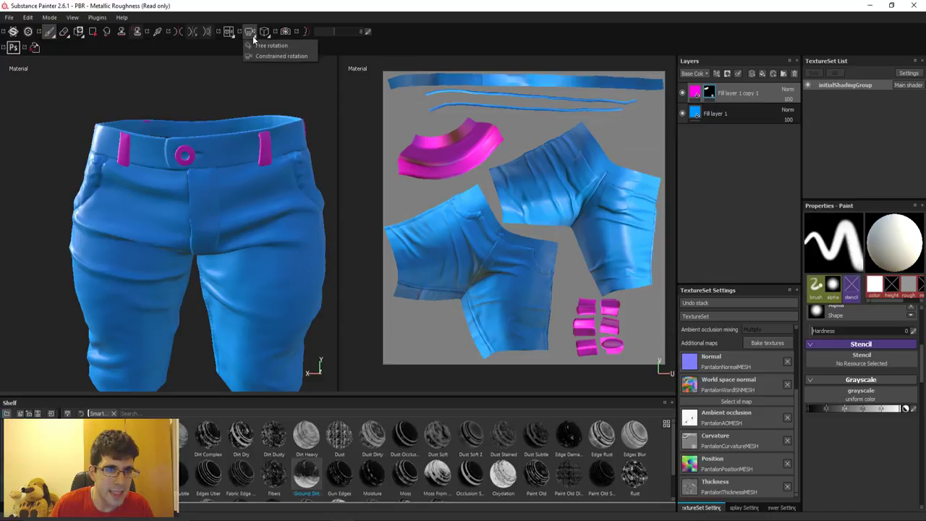
left_click(264, 31)
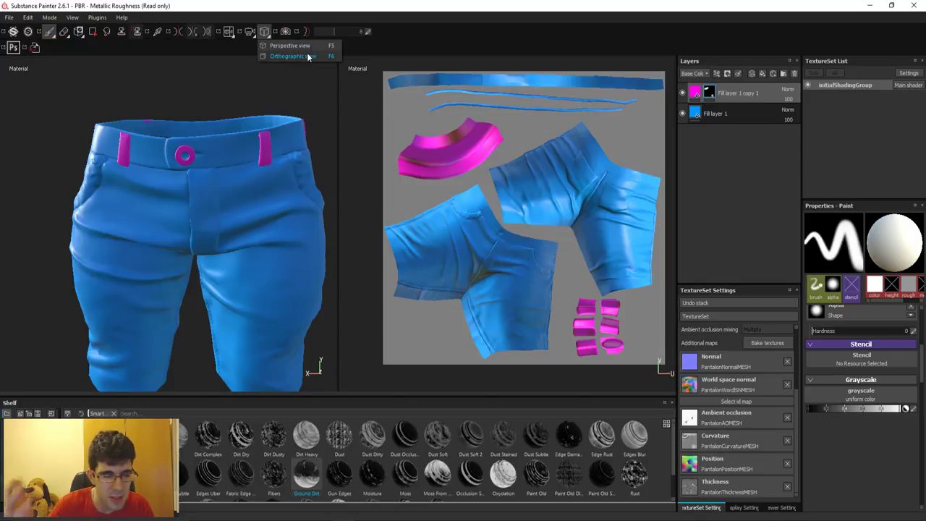
left_click(307, 56)
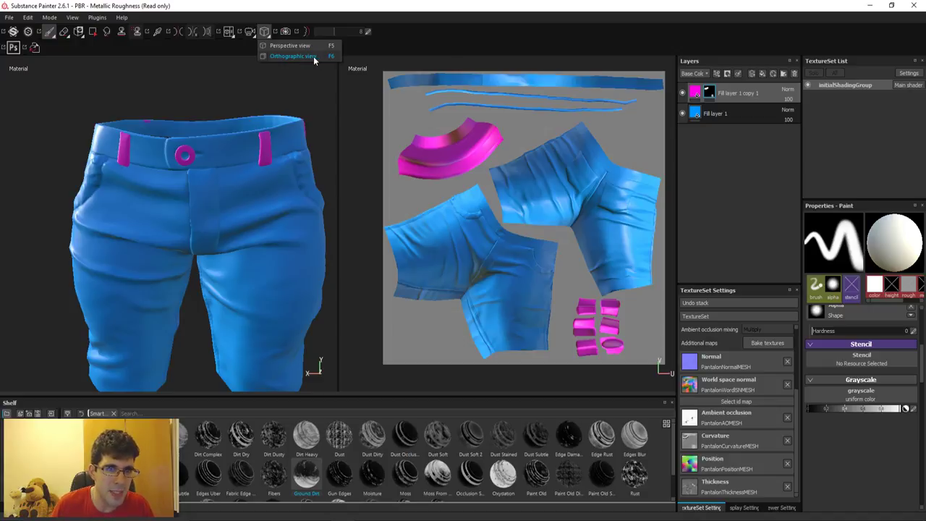
scroll(242, 200, "down", 3)
mouse_move(246, 203)
right_mouse_down("shift")
mouse_move(270, 198)
mouse_move(256, 179)
right_mouse_up("shift")
middle_click_drag(256, 179, 217, 181, "alt")
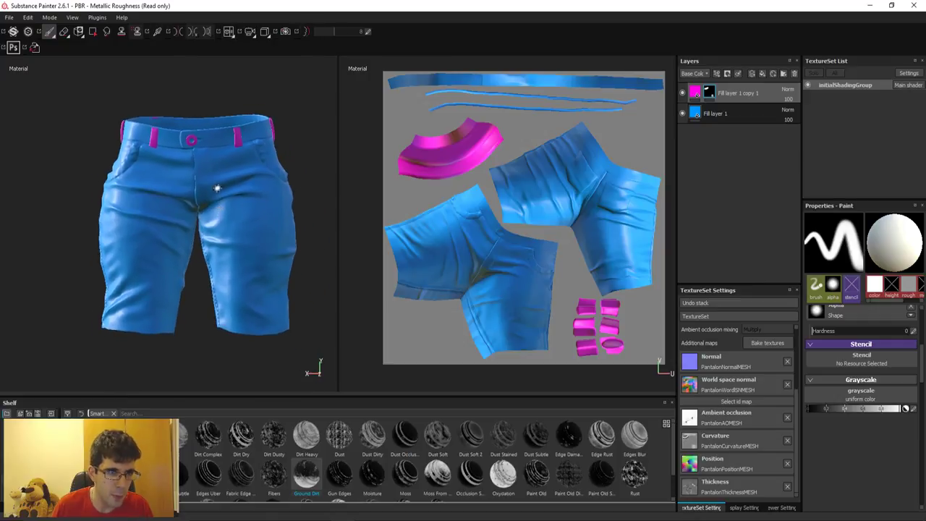
left_click_drag(217, 188, 215, 191, "alt")
scroll(215, 191, "down", 2)
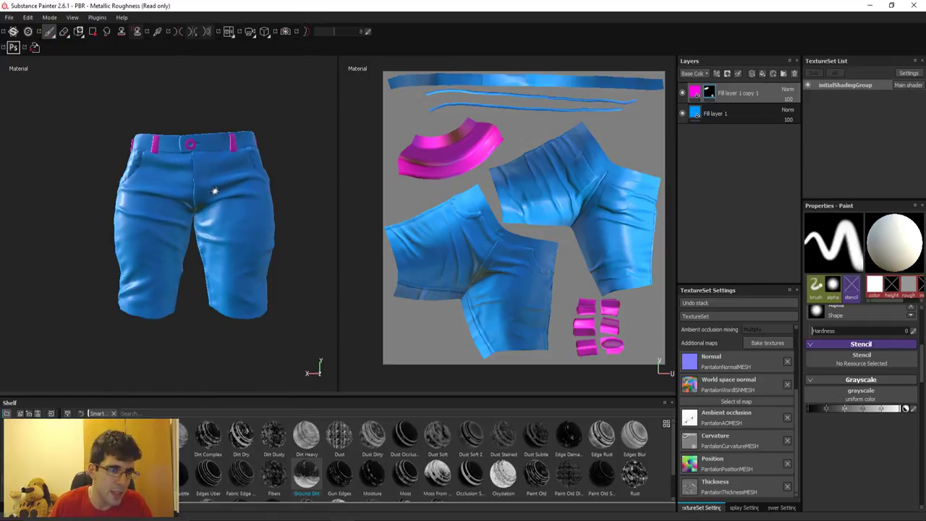
scroll(239, 200, "up", 2)
left_click_drag(239, 201, 242, 245, "alt")
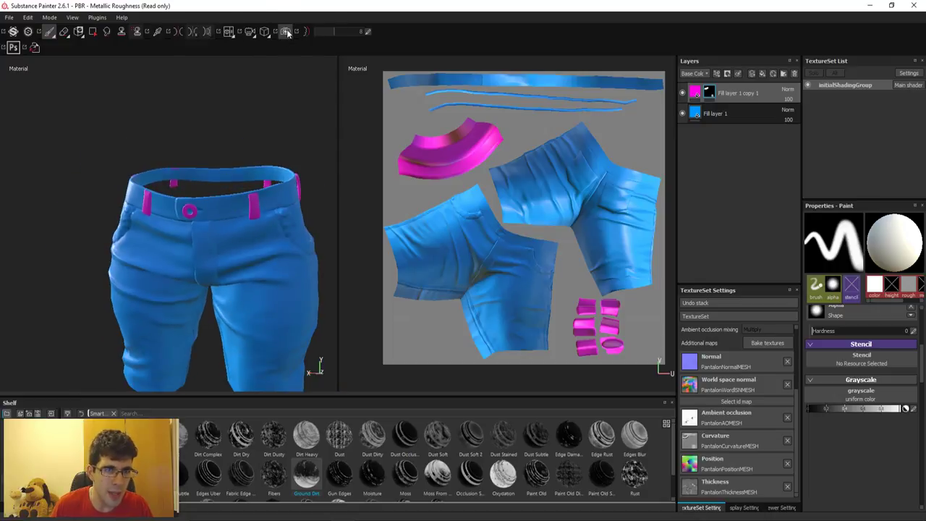
left_click(287, 32)
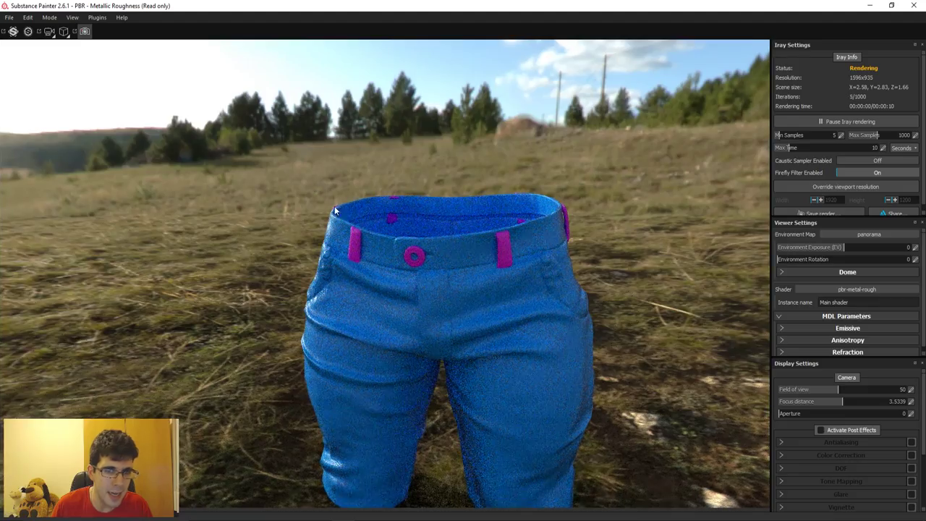
mouse_move(374, 174)
left_mouse_down("alt")
mouse_move(415, 284)
mouse_move(410, 259)
left_mouse_up("alt")
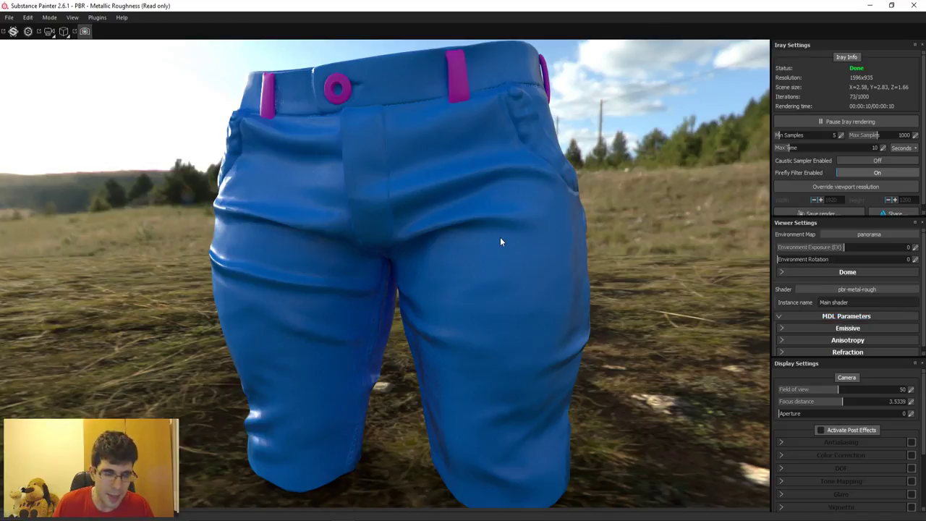
Leave the render preview, reframe the front of the shorts, and activate projection painting (key 3).
left_click(85, 31)
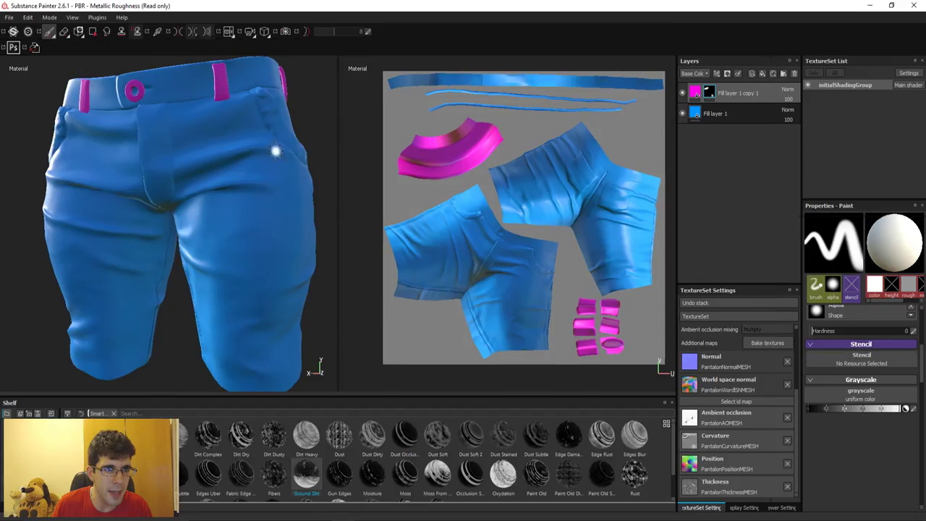
left_click_drag(200, 208, 135, 221, "alt")
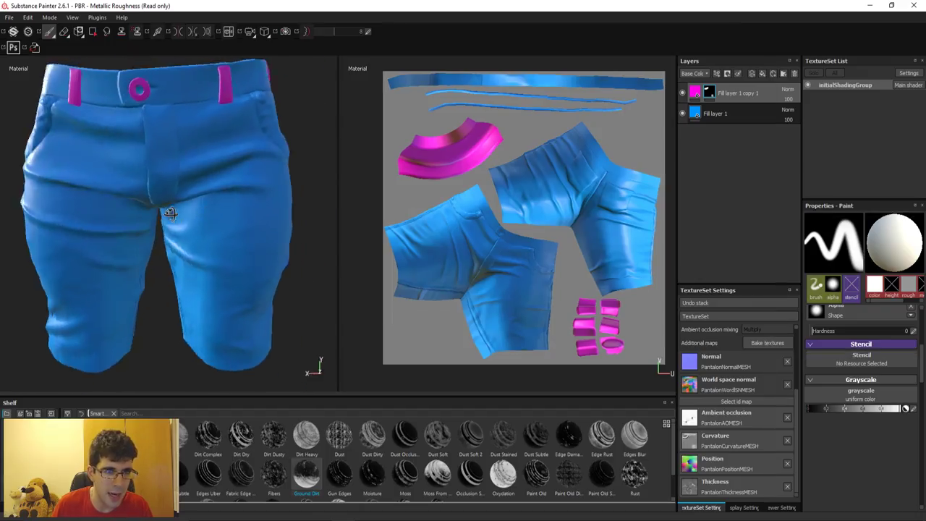
scroll(191, 162, "down", 3)
scroll(191, 162, "up", 3)
left_click_drag(192, 162, 217, 193, "alt")
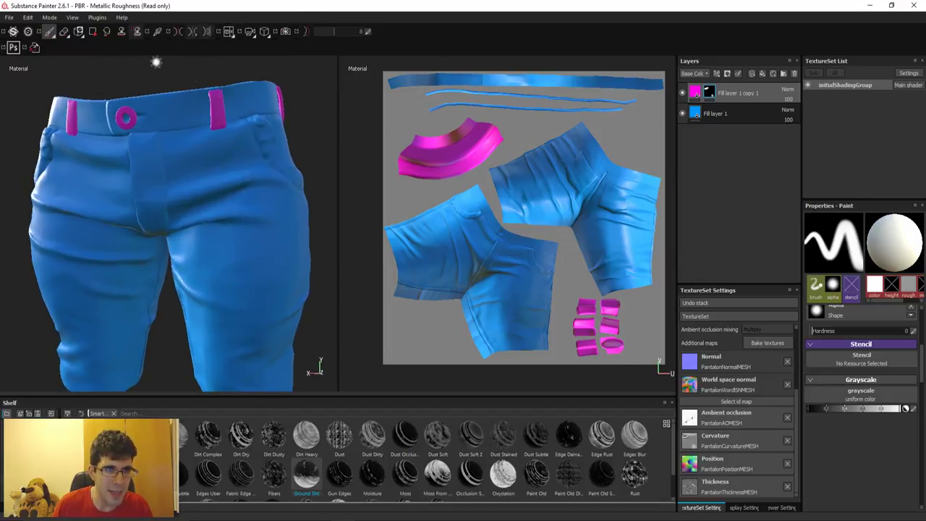
scroll(217, 189, "down", 3)
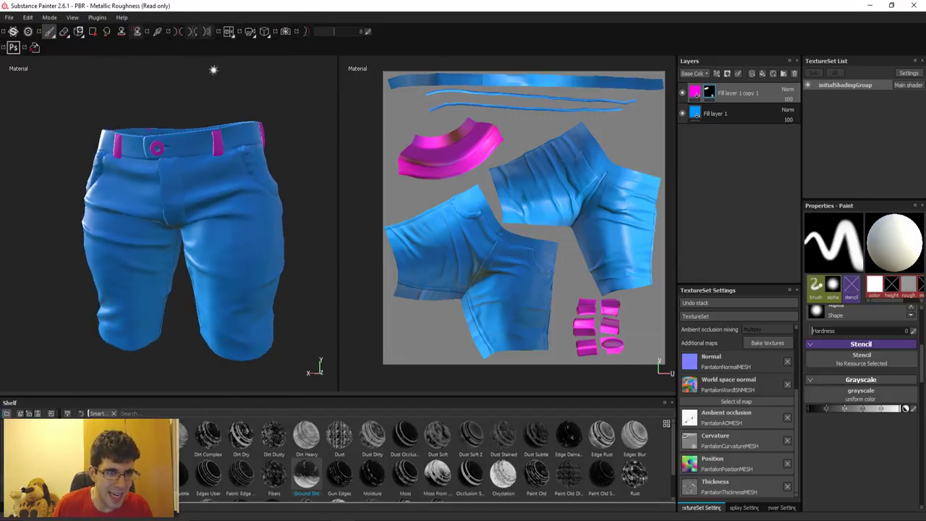
scroll(223, 152, "down", 1)
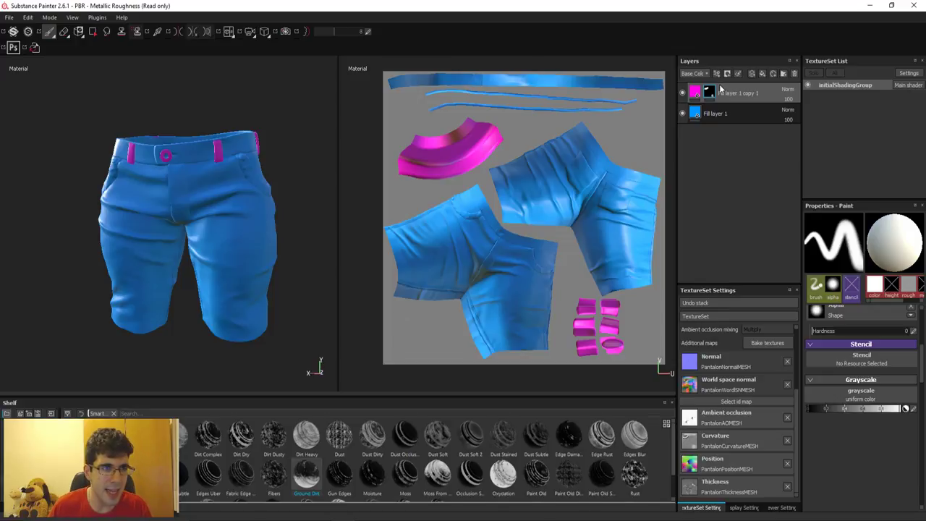
key("3")
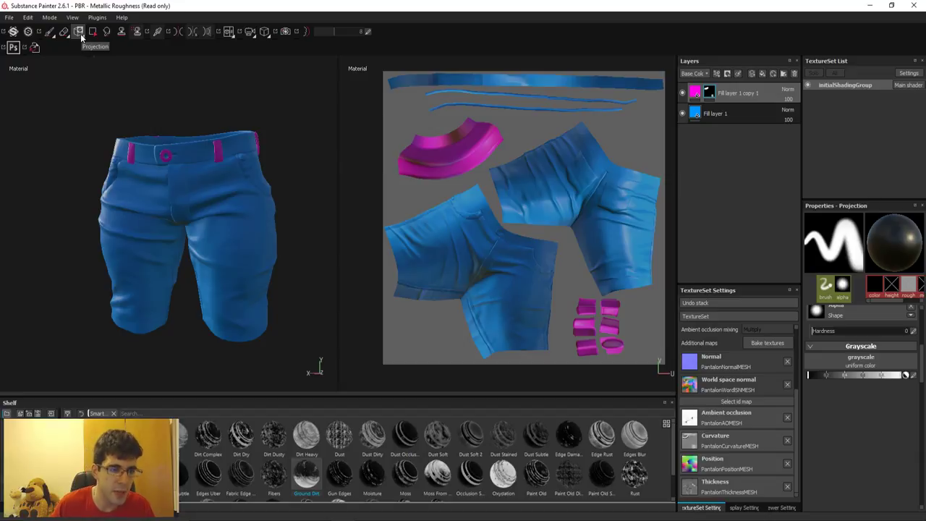
Browse the shelf categories to Alphas and scroll down to warning signs like Sign Electrical.
left_click_drag(132, 299, 153, 294, "alt")
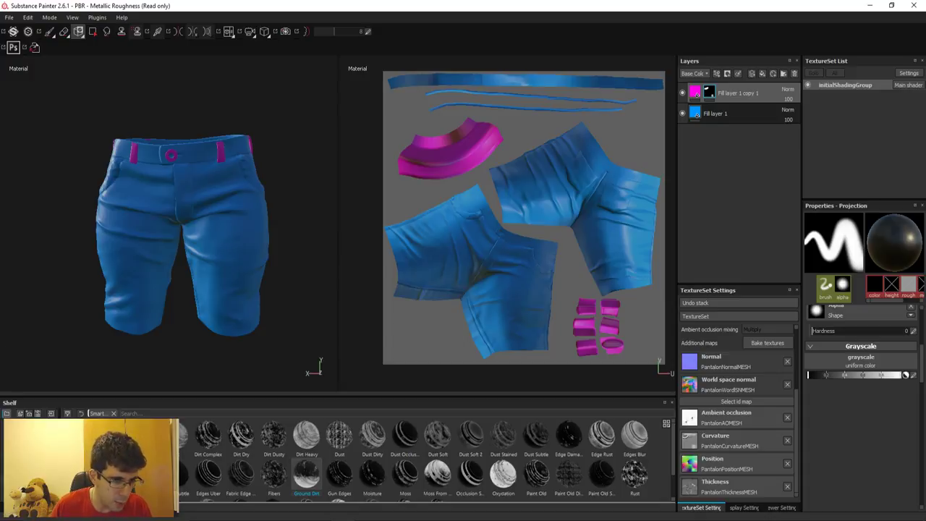
left_click(43, 473)
left_click(43, 455)
left_click(43, 434)
left_click(43, 463)
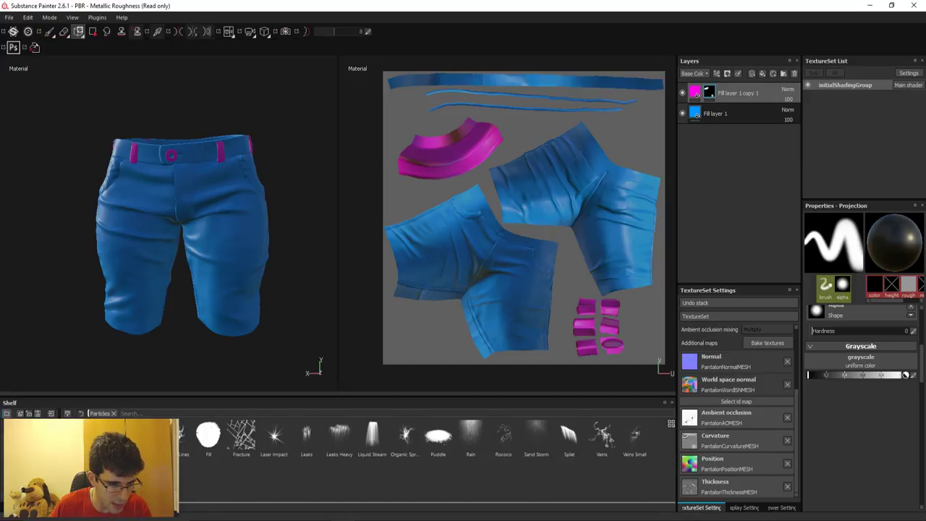
left_click(43, 434)
left_click(43, 423)
left_click(44, 434)
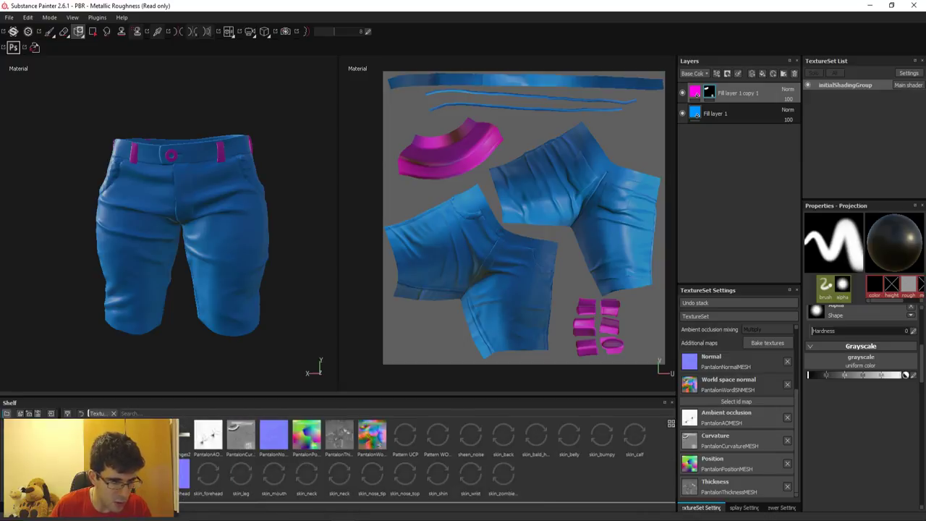
left_click(44, 423)
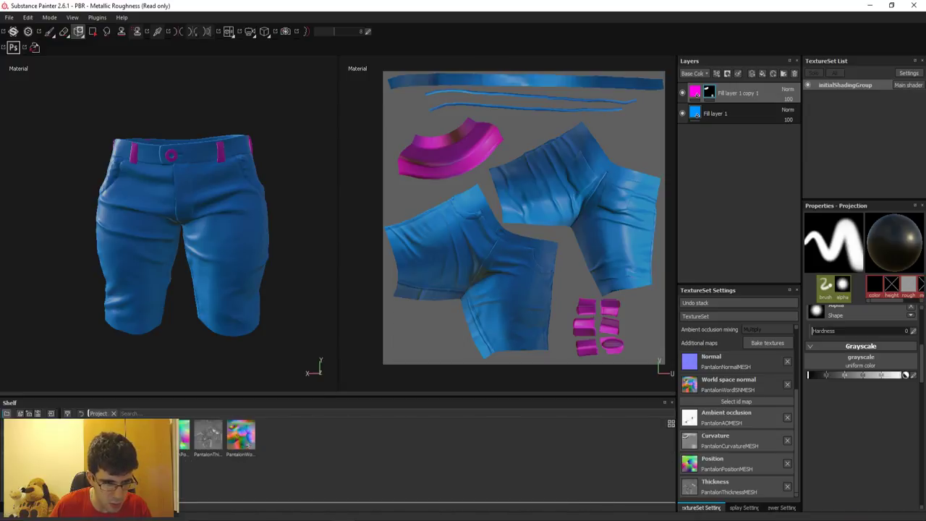
left_click(44, 434)
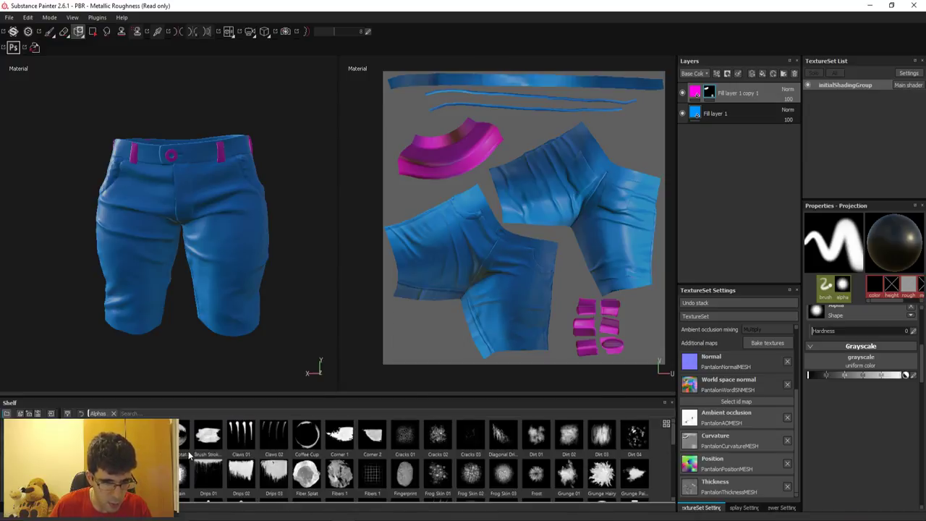
scroll(189, 454, "down", 5)
scroll(189, 454, "down", 1)
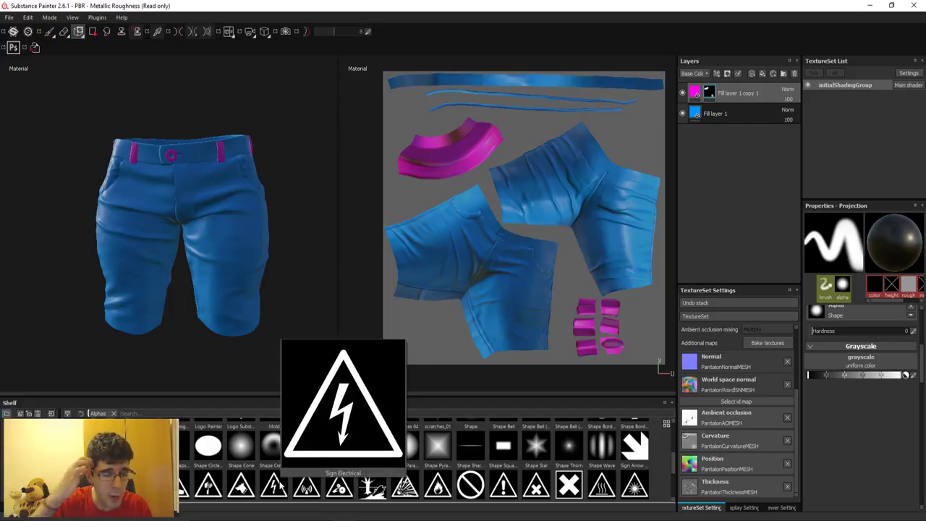
Load Sign Electrical as the projection alpha, scale and rotate the stencil, and stamp it on the leg.
left_click_drag(271, 492, 872, 364)
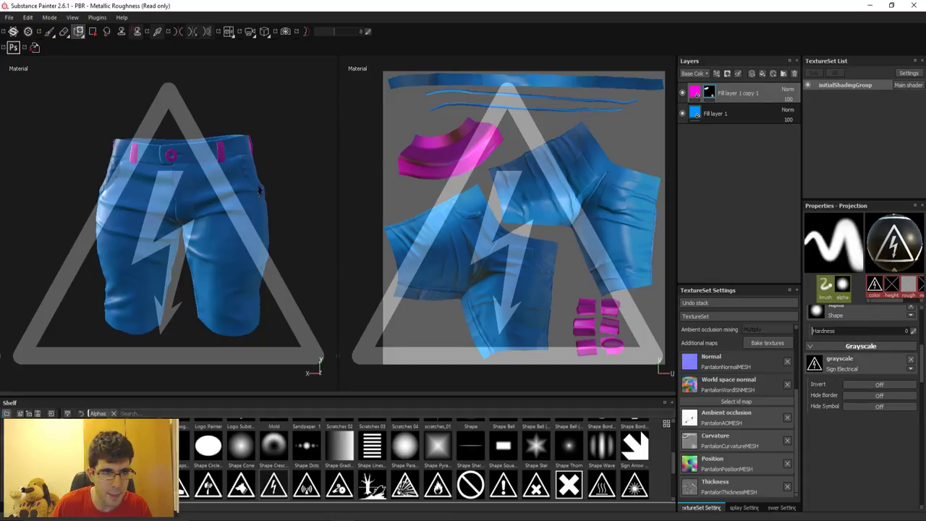
left_click_drag(181, 217, 210, 161, "alt")
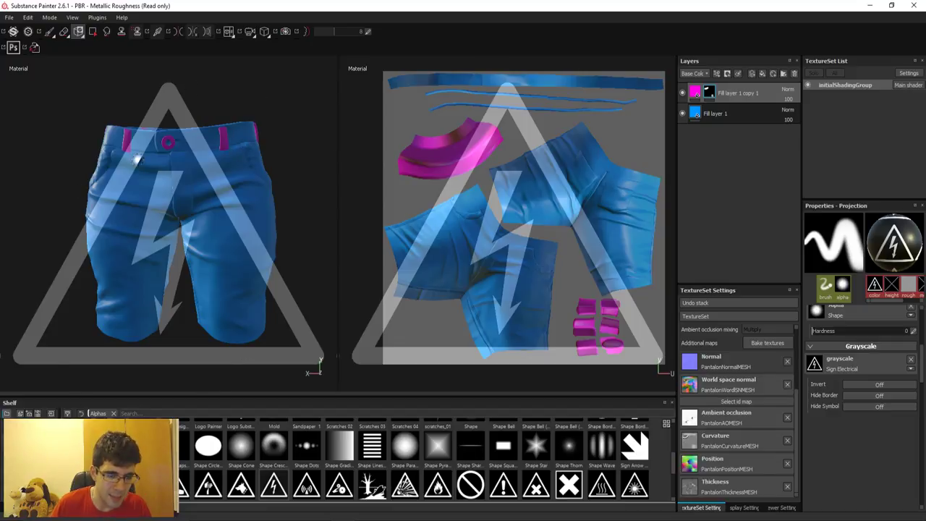
key("s")
mouse_move(192, 191)
right_mouse_down()
mouse_move(191, 158)
mouse_move(177, 169)
mouse_move(211, 179)
right_mouse_up()
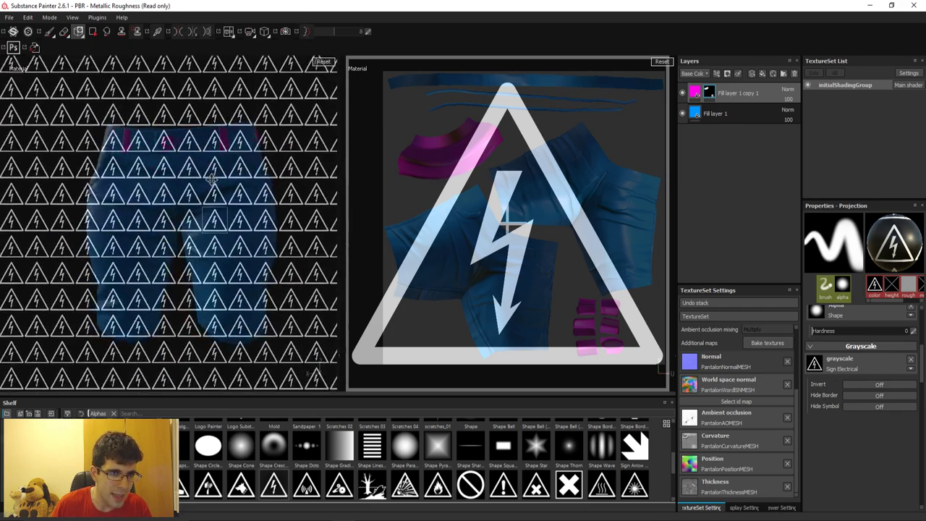
left_click_drag(204, 202, 208, 222)
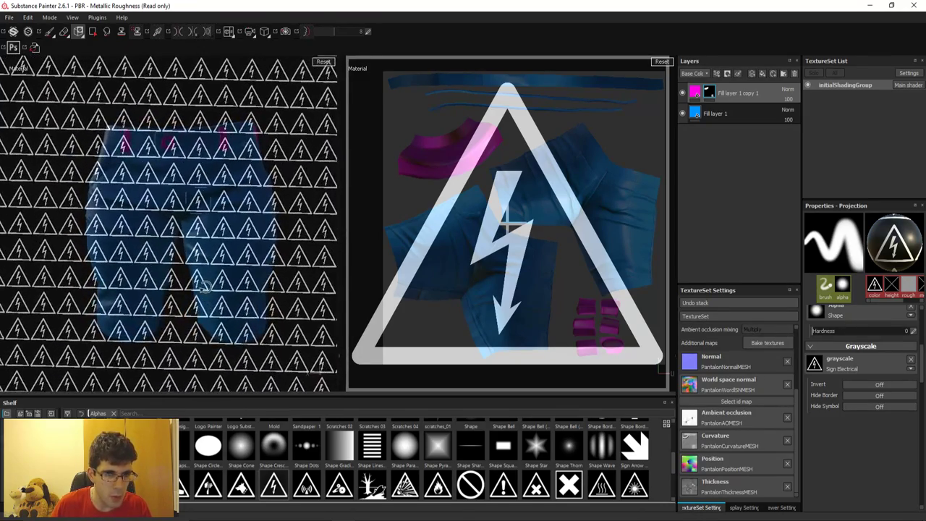
right_click_drag(205, 277, 214, 299)
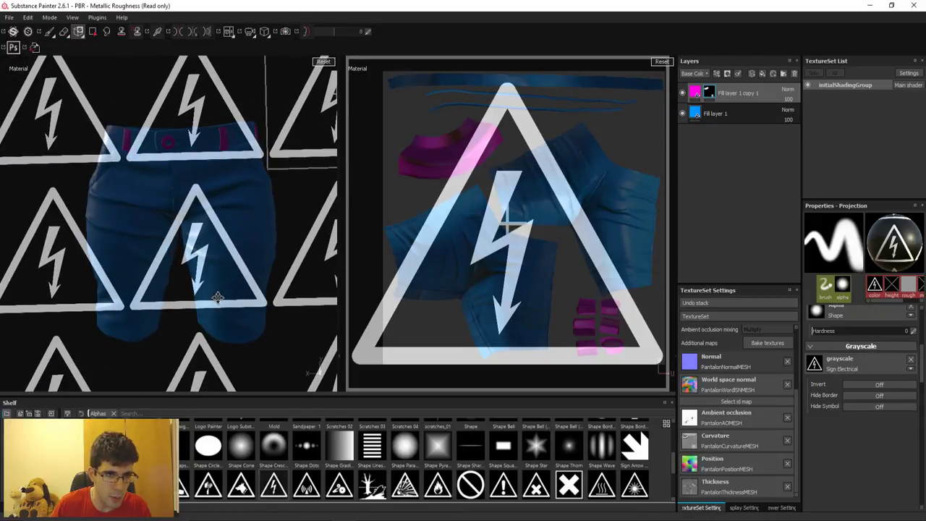
right_click_drag(244, 216, 222, 202)
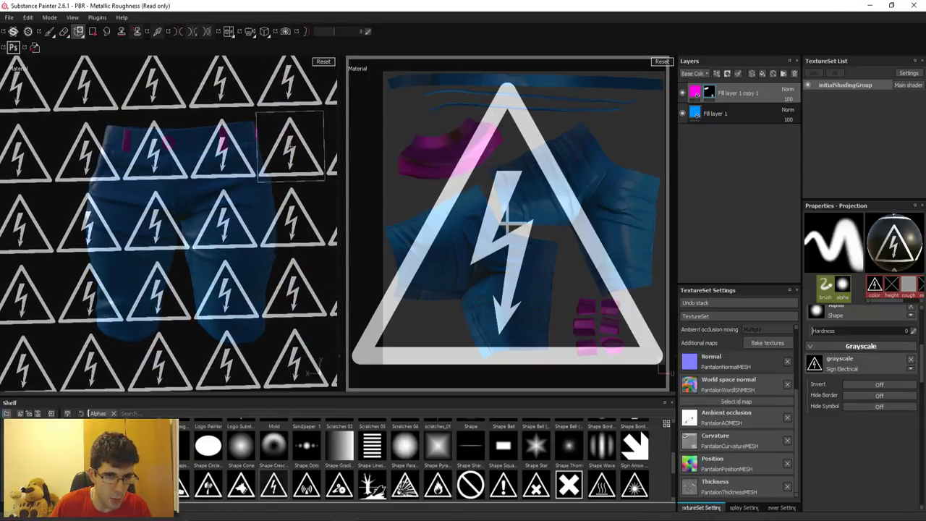
key("s")
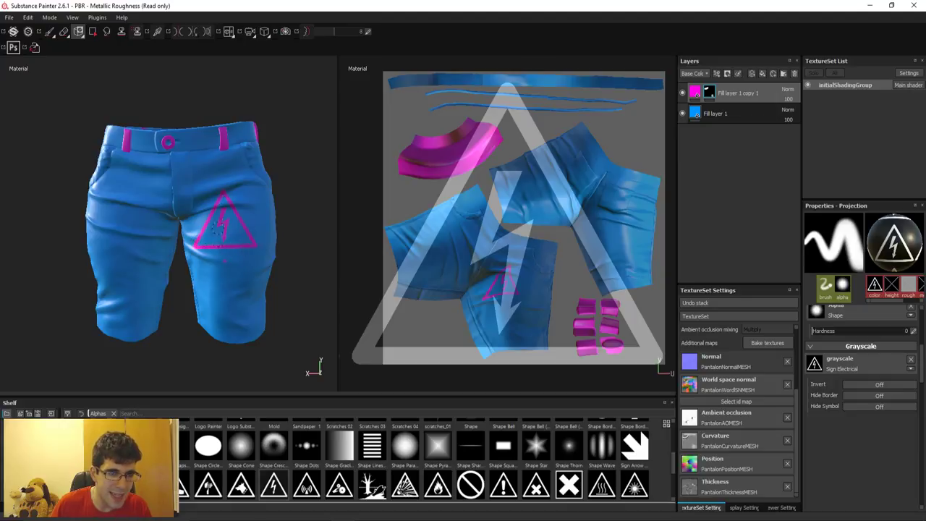
key("s")
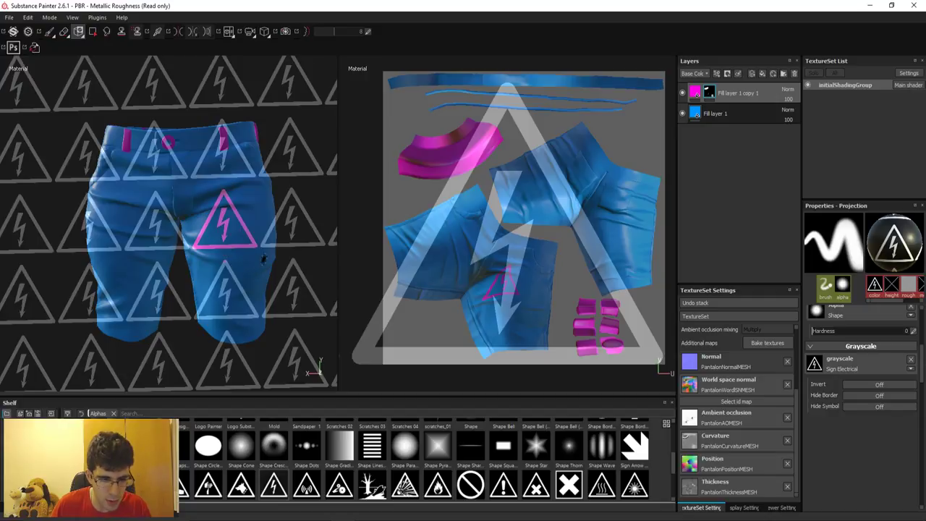
left_click(49, 31)
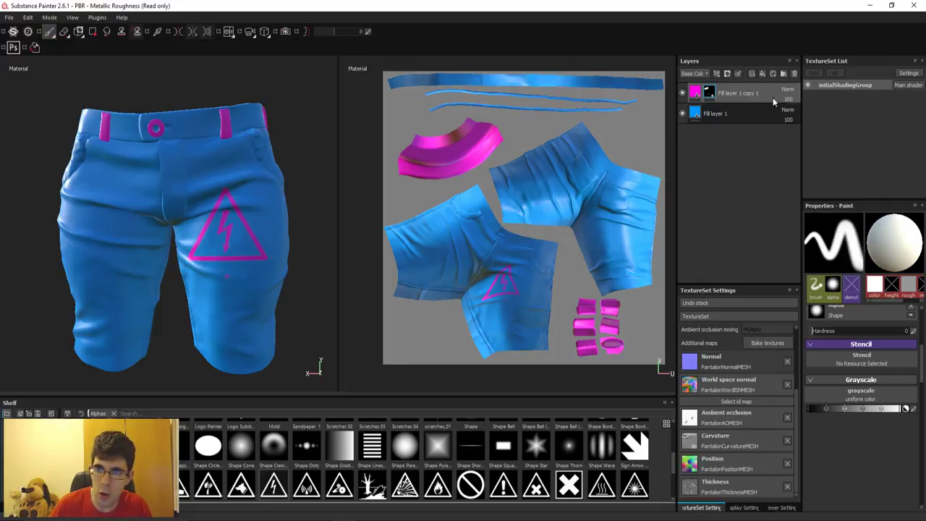
Add a new empty paint layer, Layer 1, to the top of the stack.
left_click(752, 75)
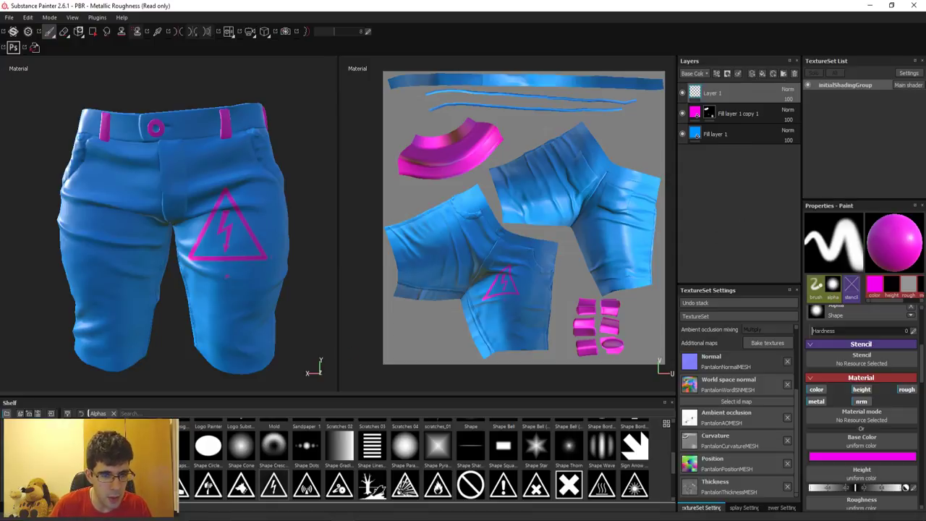
key("alt+Tab")
key("super+Down")
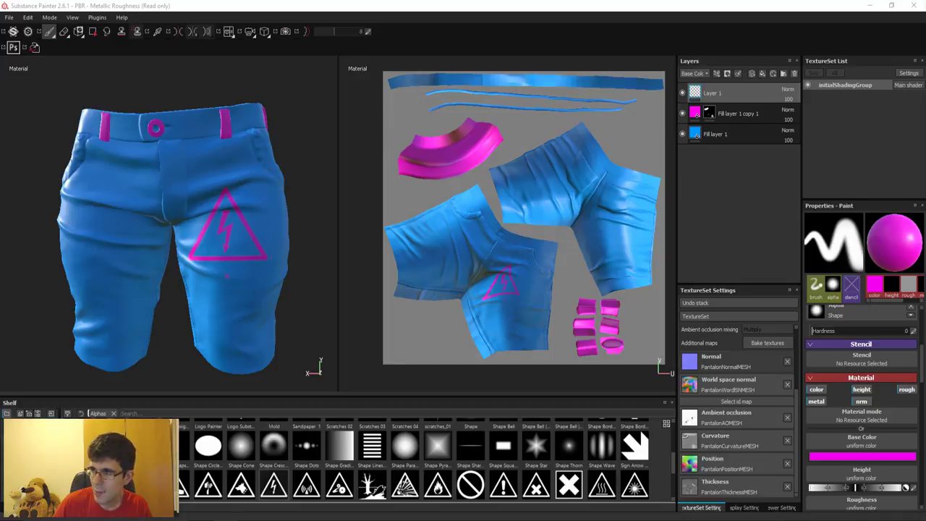
Import coca-cola-logo-260x260.png from the desktop as a texture into the current project.
left_click(347, 518)
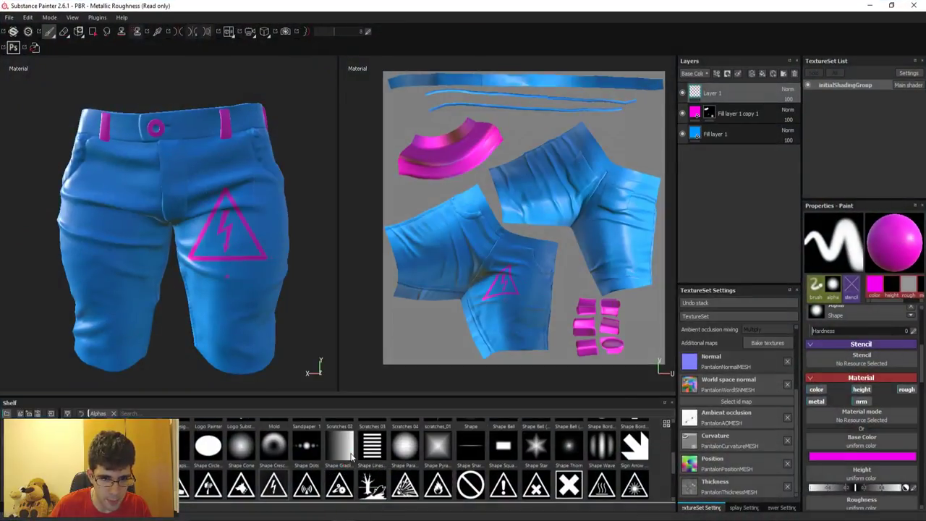
left_click_drag(21, 238, 355, 480)
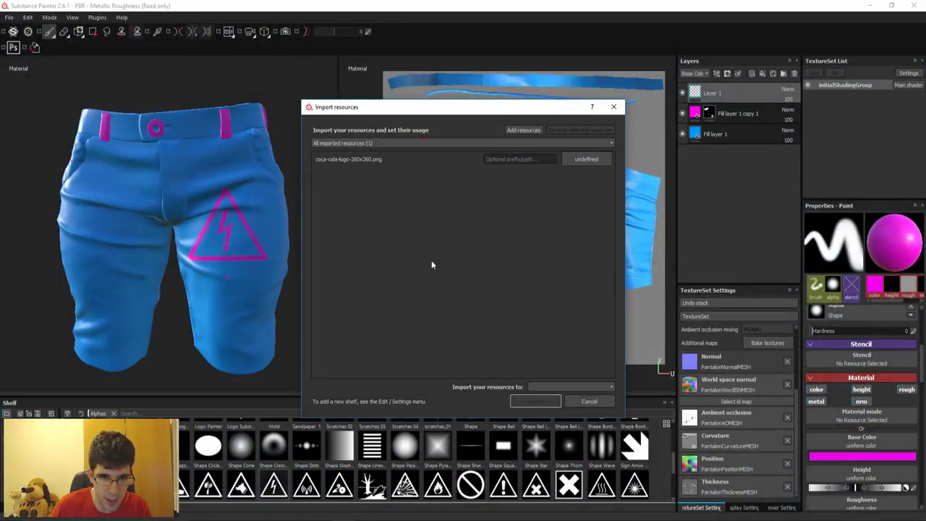
left_click(599, 161)
left_click(622, 185)
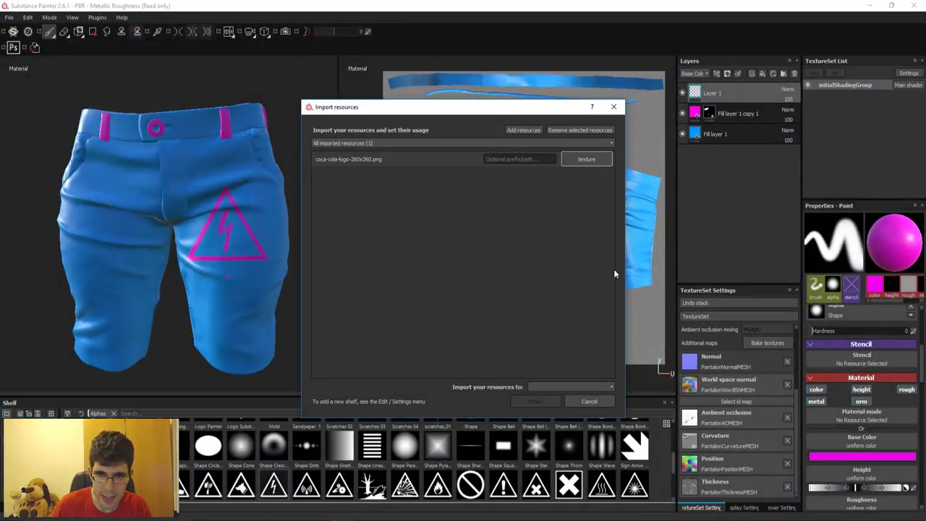
left_click(540, 388)
left_click(577, 402)
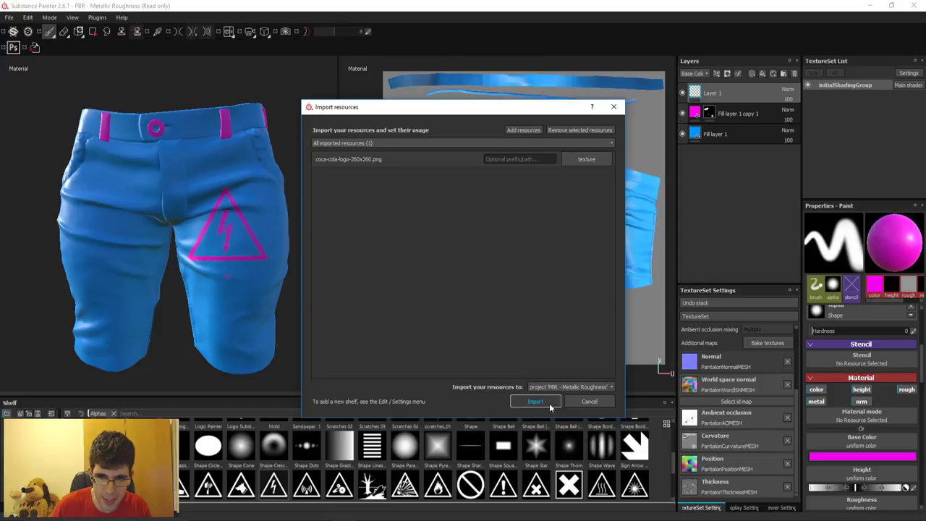
left_click(547, 402)
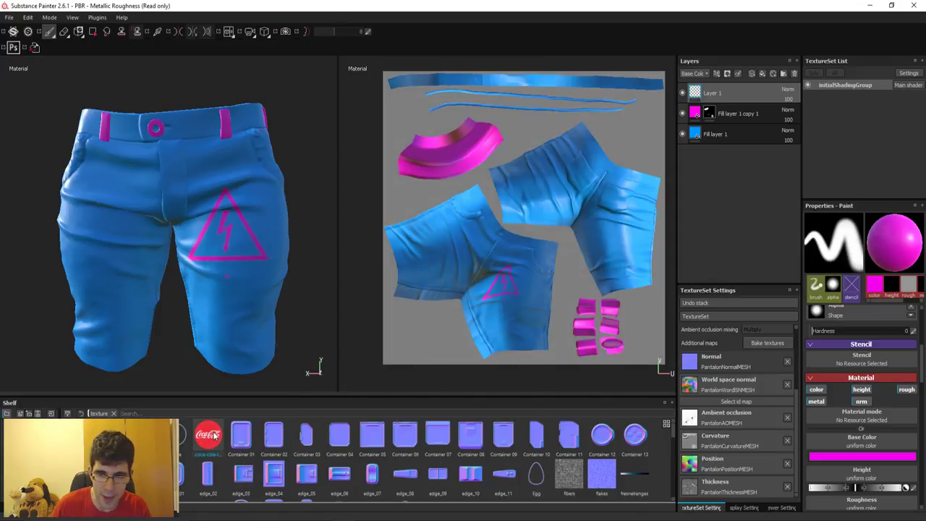
Set Projection to use the Coca-Cola texture as Base Color, with height, rough, metal and nrm off.
left_click(93, 32)
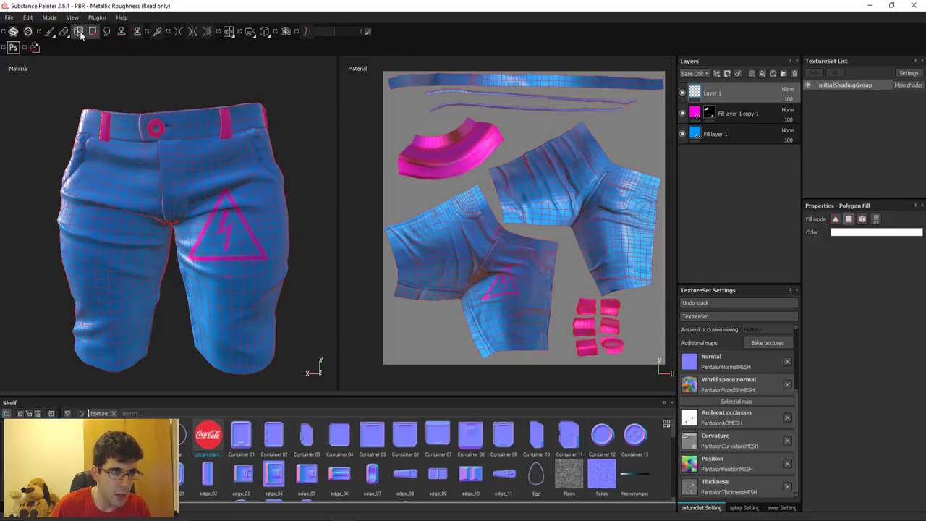
left_click(78, 31)
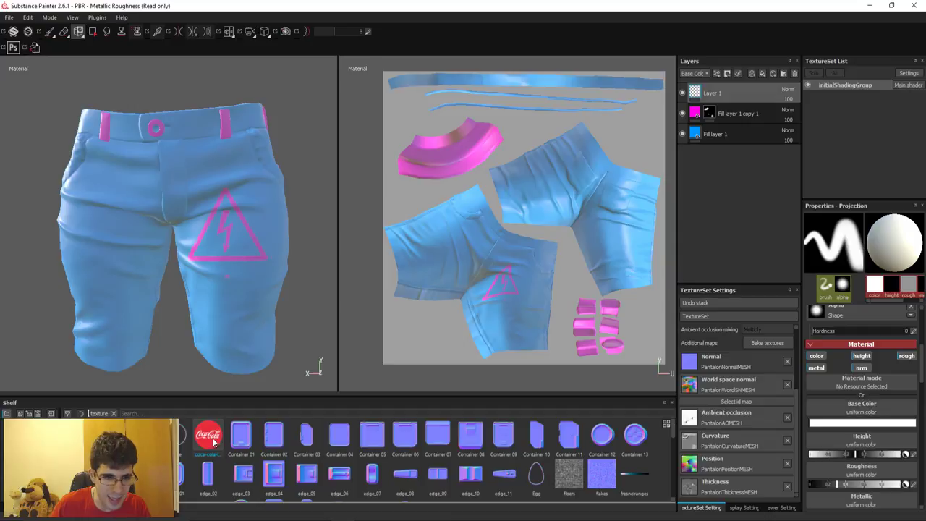
left_click_drag(210, 440, 860, 411)
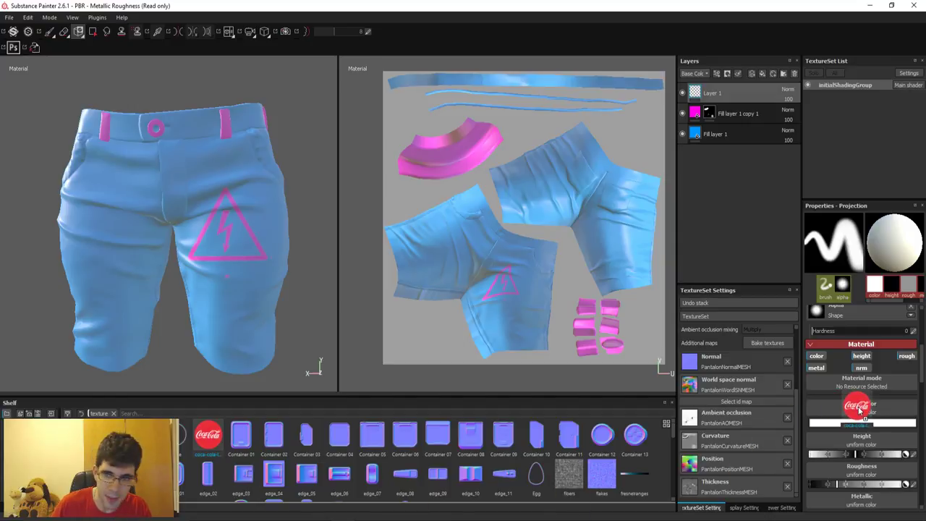
left_click_drag(858, 409, 858, 407)
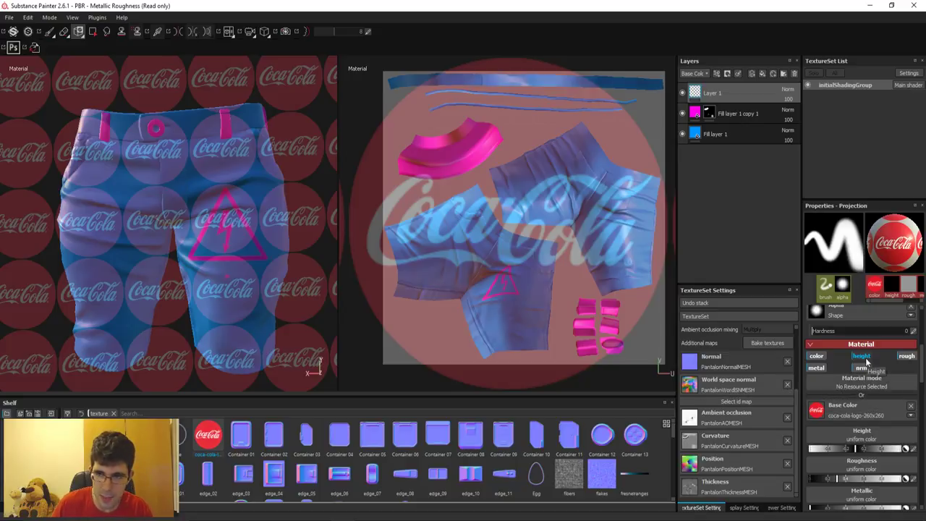
left_click(861, 356)
left_click(907, 356)
left_click(816, 368)
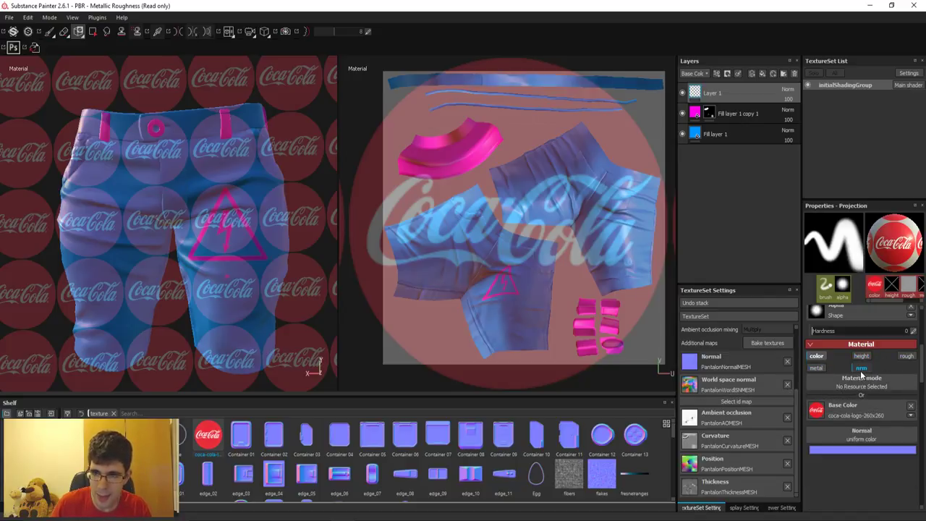
left_click(861, 368)
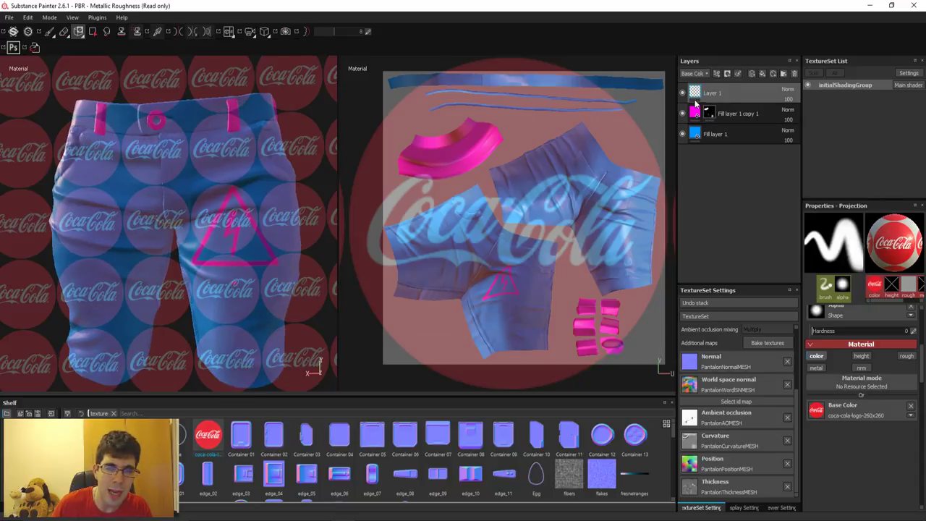
Stamp and fill in the red Coca-Cola logo on the leg near the hip.
left_click_drag(81, 211, 85, 216, "alt")
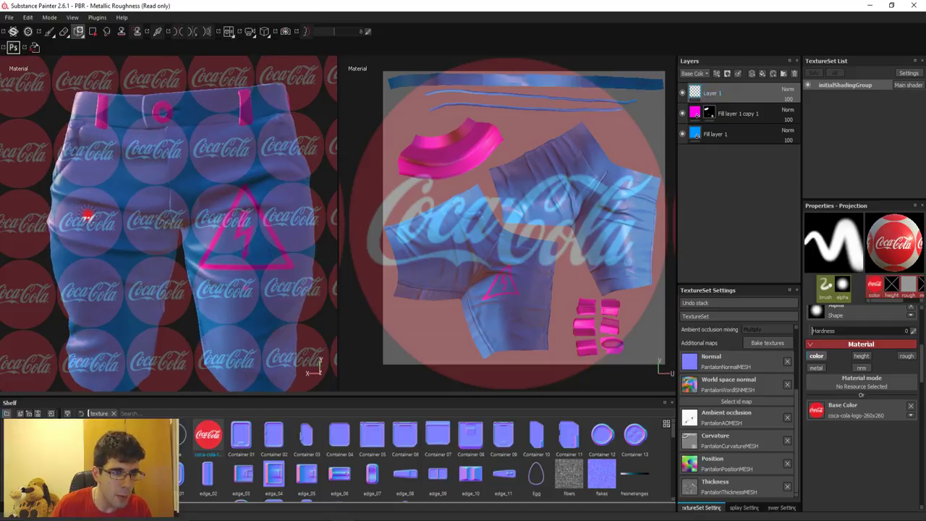
left_click(85, 216)
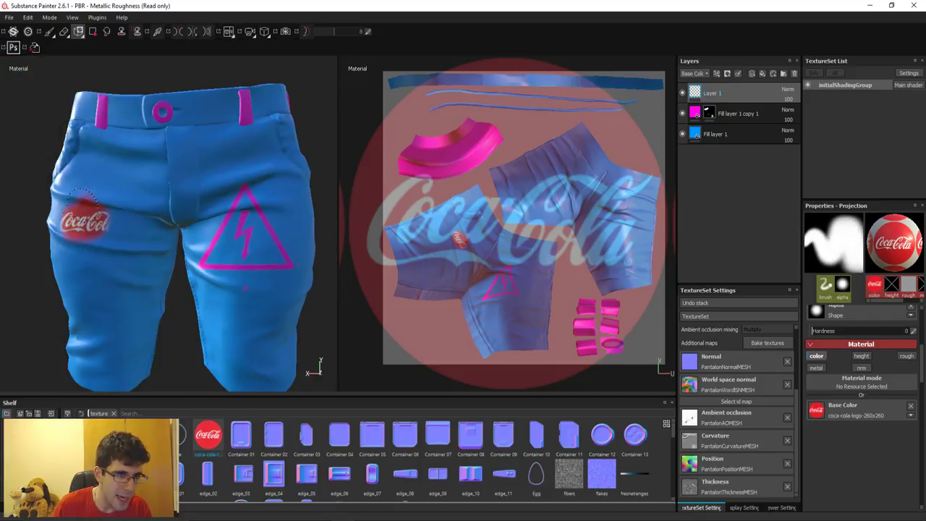
left_click_drag(75, 230, 90, 196)
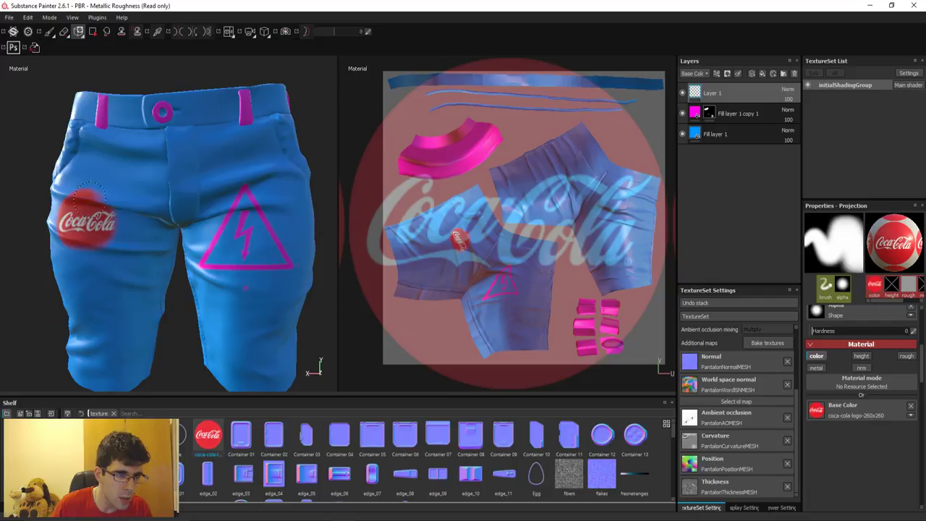
mouse_move(105, 232)
left_mouse_down()
mouse_move(61, 242)
mouse_move(99, 203)
left_mouse_up()
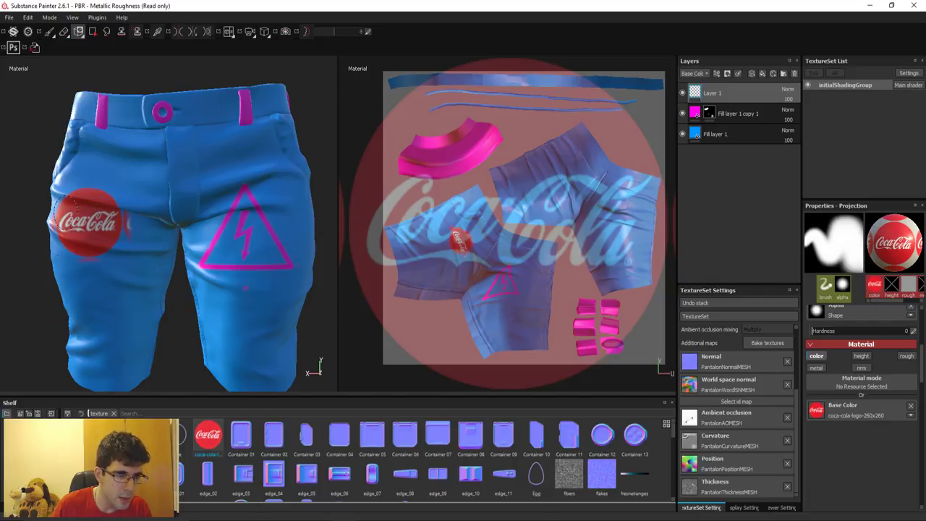
scroll(94, 202, "up", 3)
Return to the Paint brush, orbit to inspect the Coca-Cola logo, and browse the shelf.
key("1")
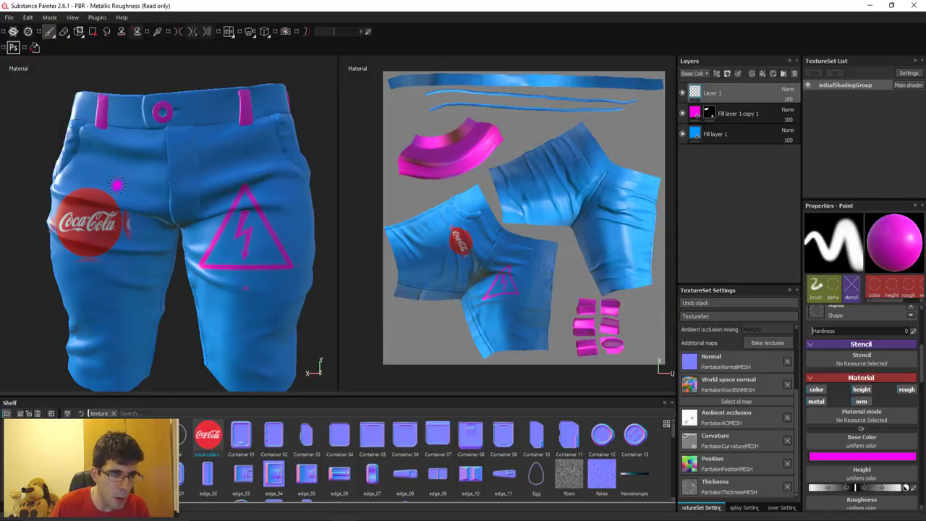
scroll(143, 248, "down", 5)
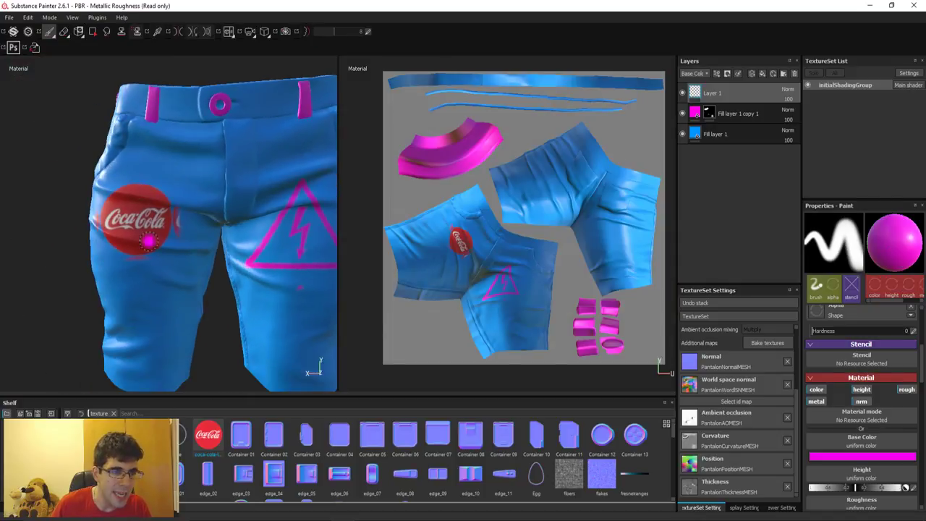
mouse_move(189, 218)
left_mouse_down("alt")
mouse_move(186, 250)
mouse_move(233, 201)
left_mouse_up("alt")
scroll(233, 201, "up", 3)
scroll(233, 201, "down", 3)
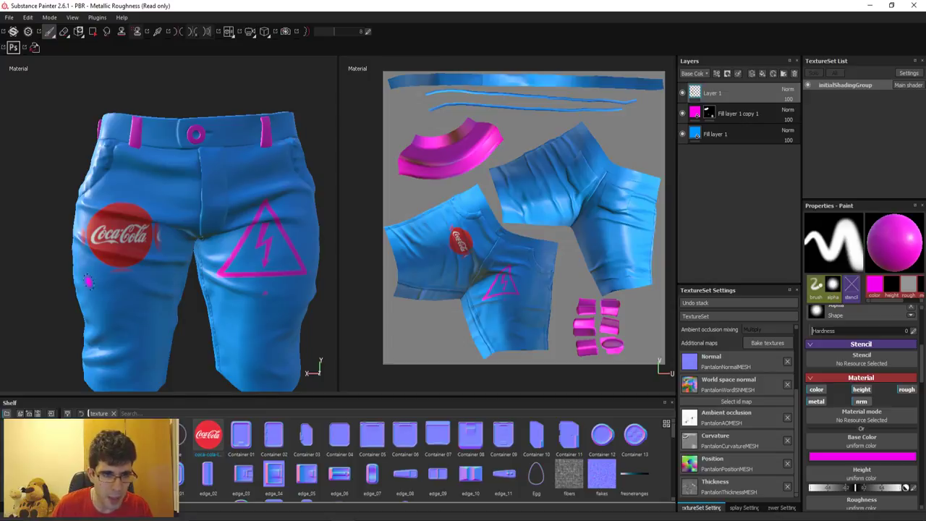
scroll(417, 448, "down", 2)
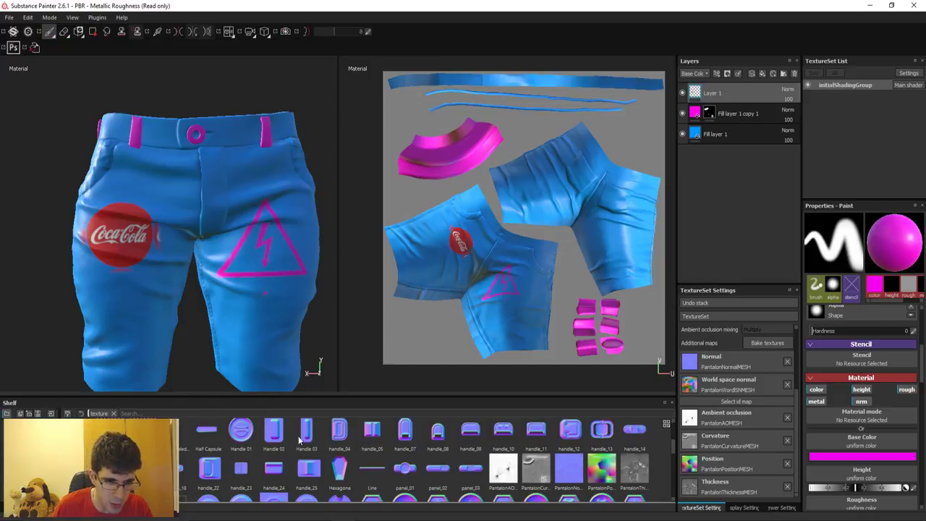
scroll(270, 441, "down", 2)
scroll(329, 449, "down", 2)
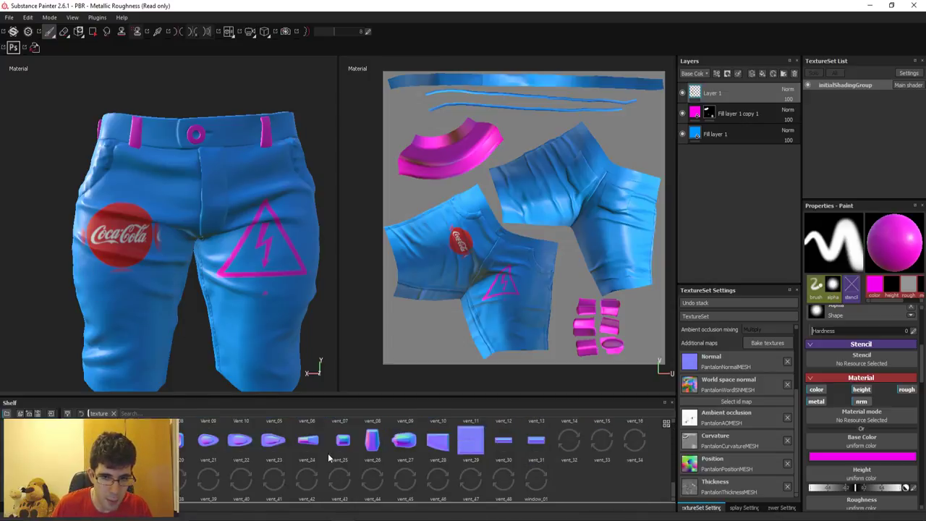
scroll(330, 439, "up", 2)
scroll(348, 455, "down", 2)
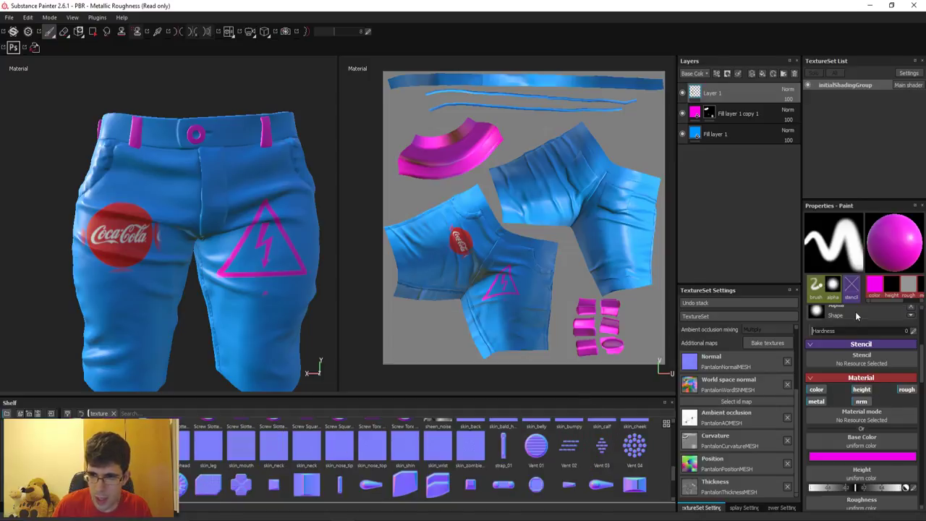
Enable polygon fill, add a new layer, and set Projection to paint normal only, not colour.
key("4")
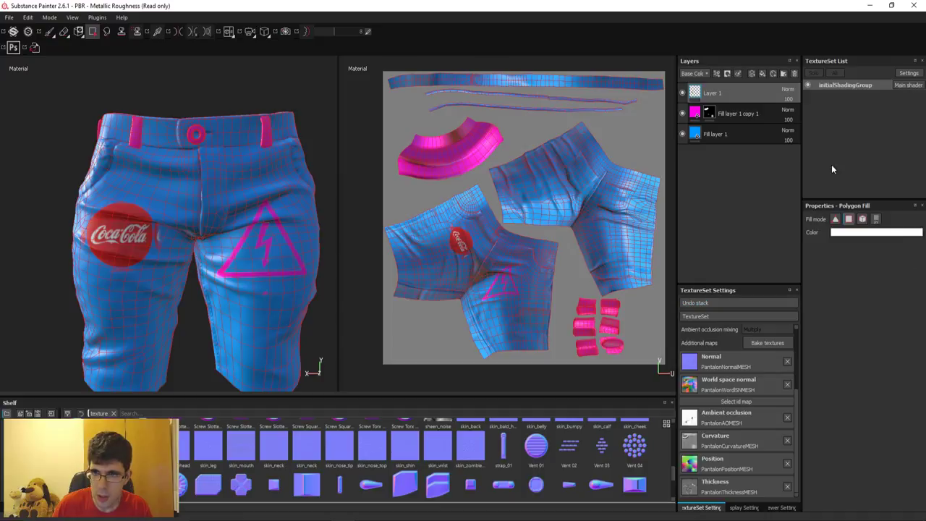
left_click(752, 75)
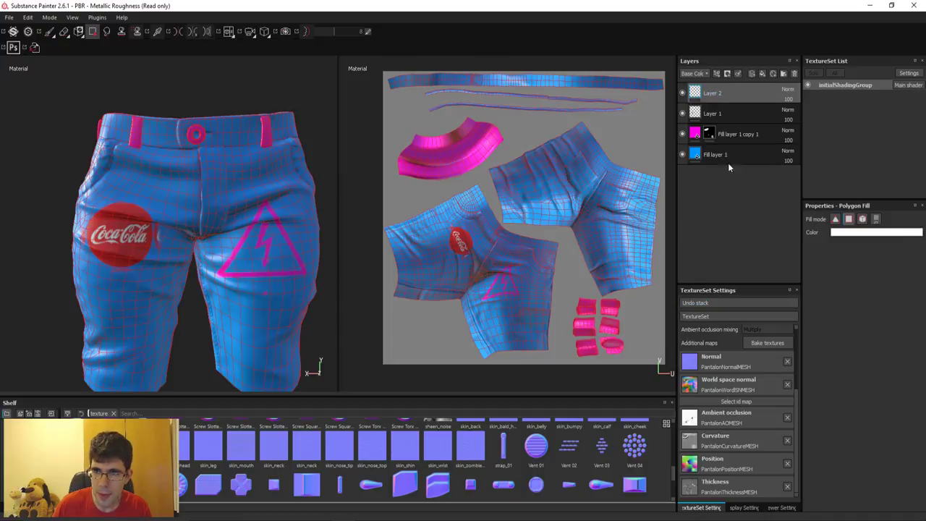
key("3")
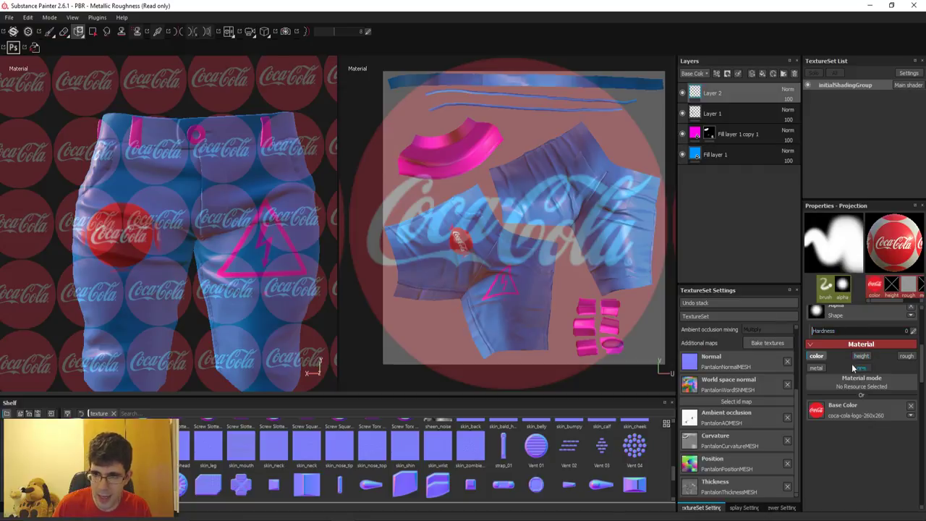
left_click(816, 356)
left_click(859, 368)
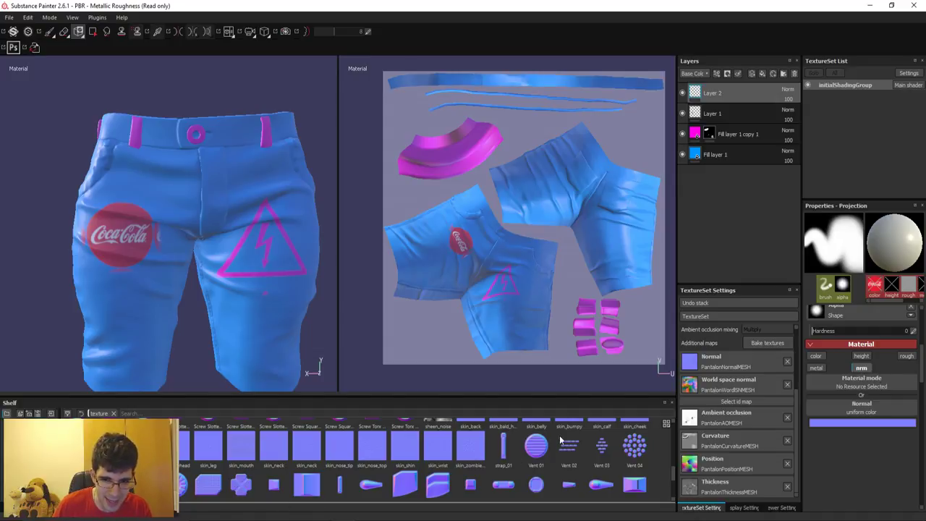
Stamp handle_07 as a normal detail on the front below the waistband, then return to Paint.
scroll(530, 454, "up", 3)
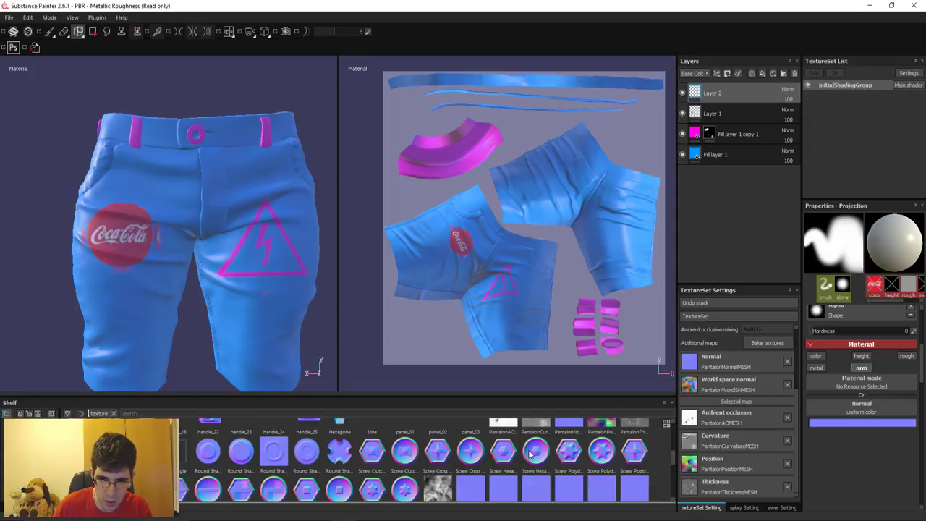
scroll(550, 463, "up", 3)
scroll(261, 445, "down", 1)
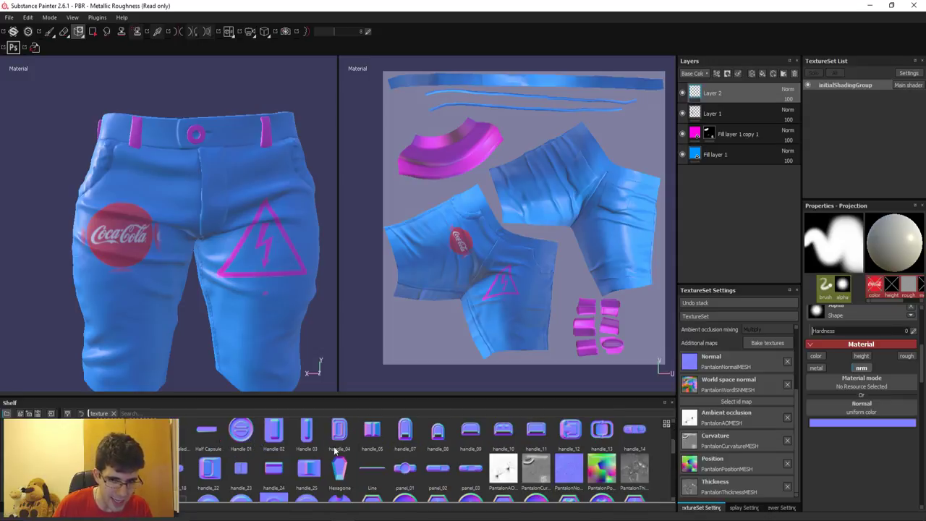
left_click_drag(404, 433, 851, 404)
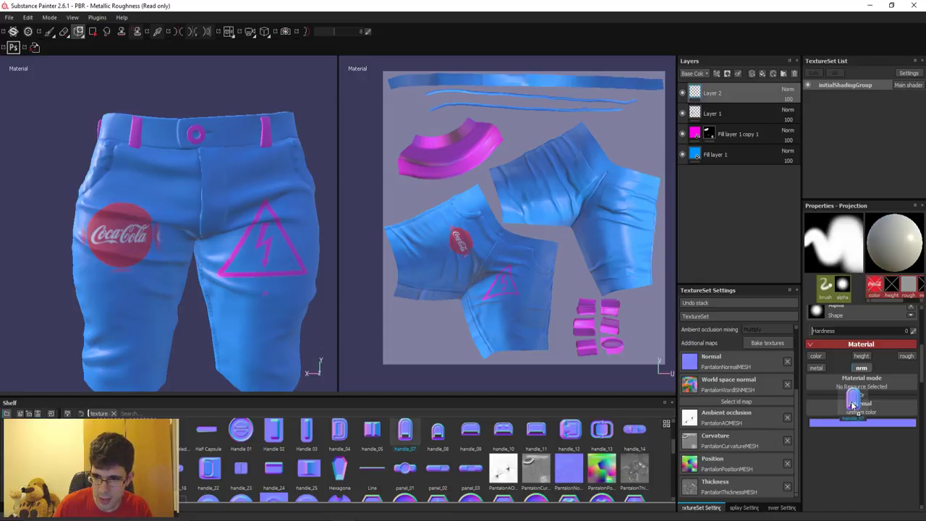
right_click_drag(224, 212, 238, 319, "alt")
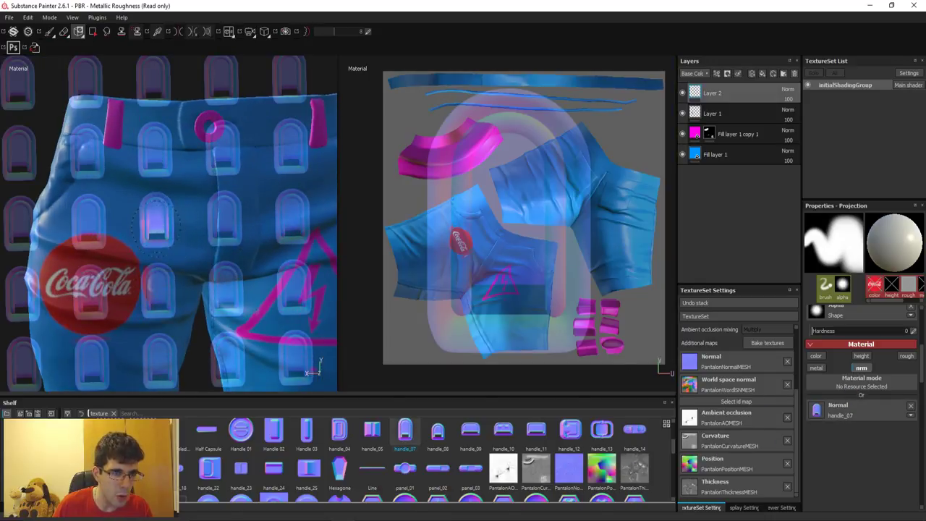
scroll(159, 224, "up", 2)
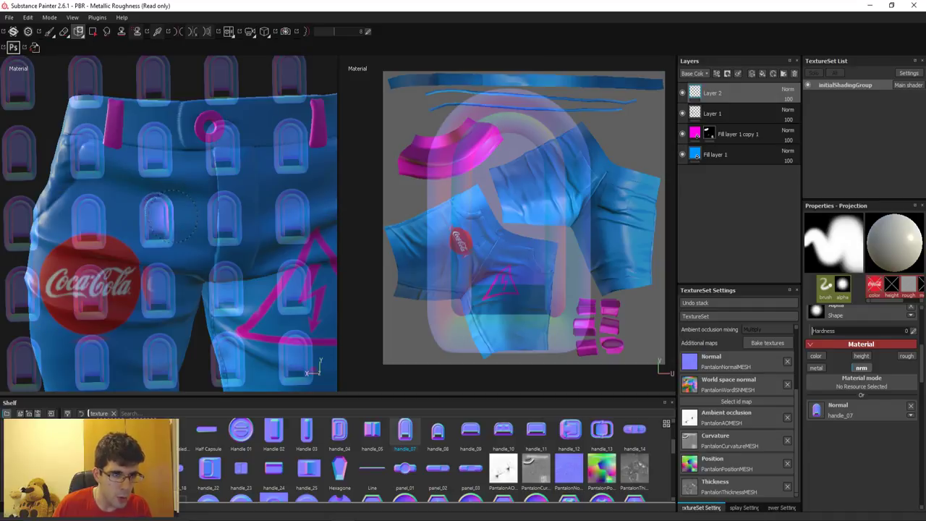
key("1")
mouse_move(154, 193)
left_mouse_down("alt")
mouse_move(160, 209)
mouse_move(127, 150)
left_mouse_up("alt")
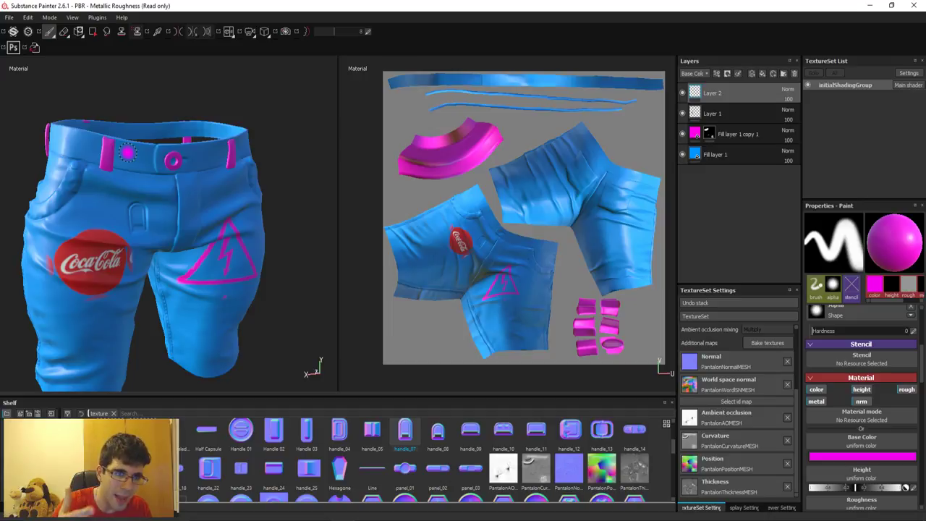
left_click_drag(128, 151, 115, 173, "alt")
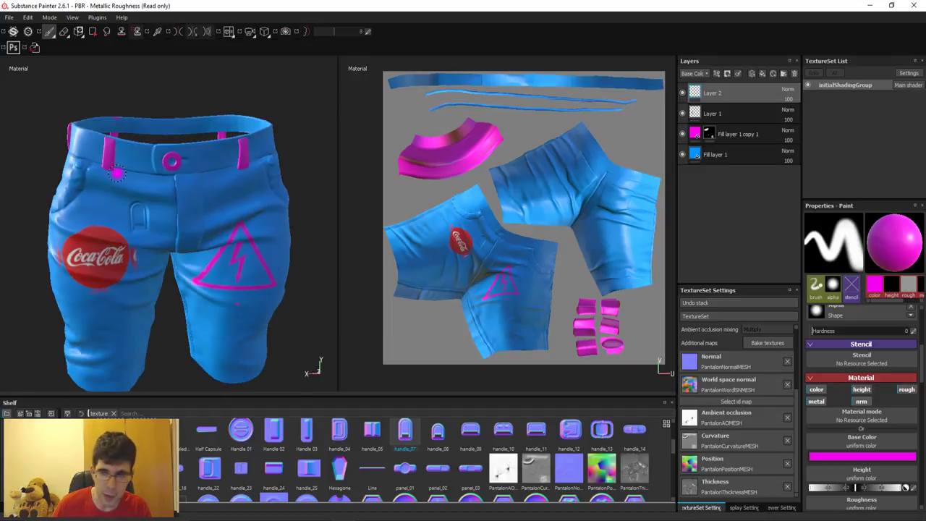
Turn off the brush's color channel, rotate the environment light, and show Alphas in the shelf.
left_click(817, 390)
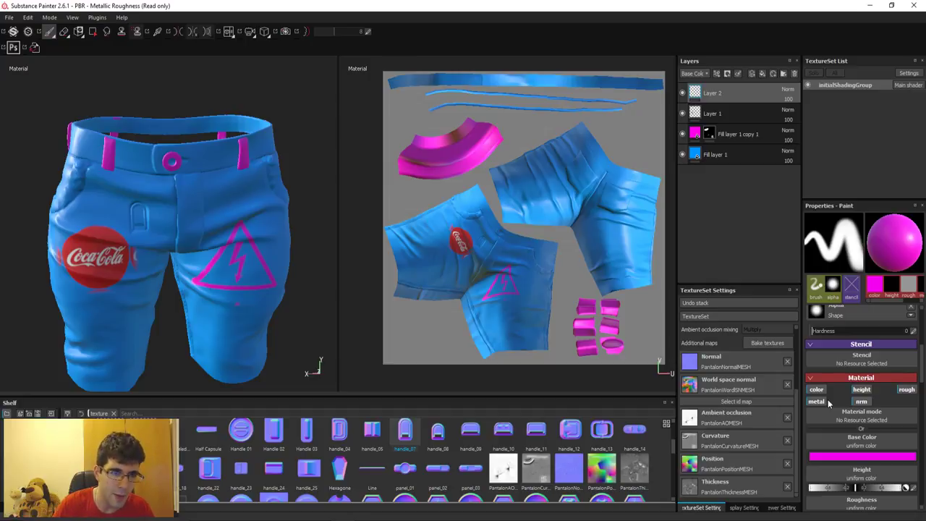
right_click_drag(145, 282, 177, 281, "shift")
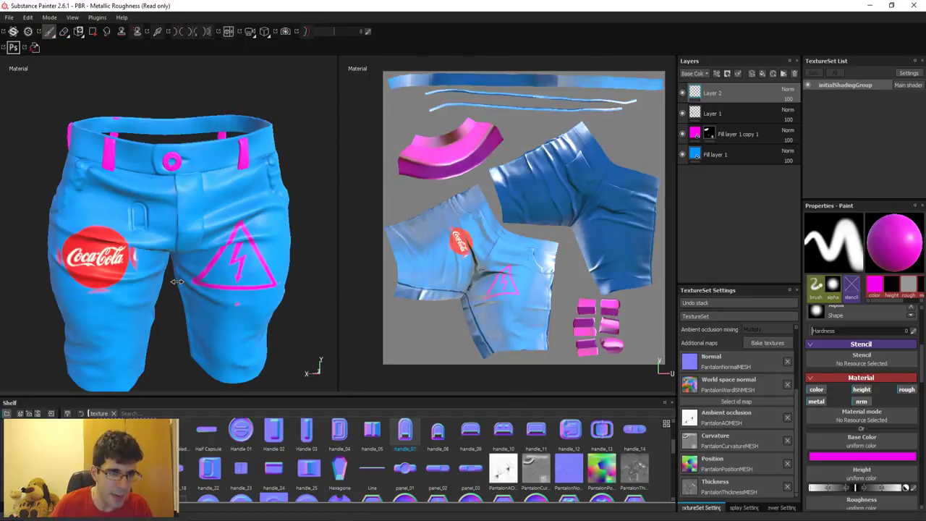
left_click_drag(177, 281, 181, 246, "alt")
scroll(233, 466, "down", 5)
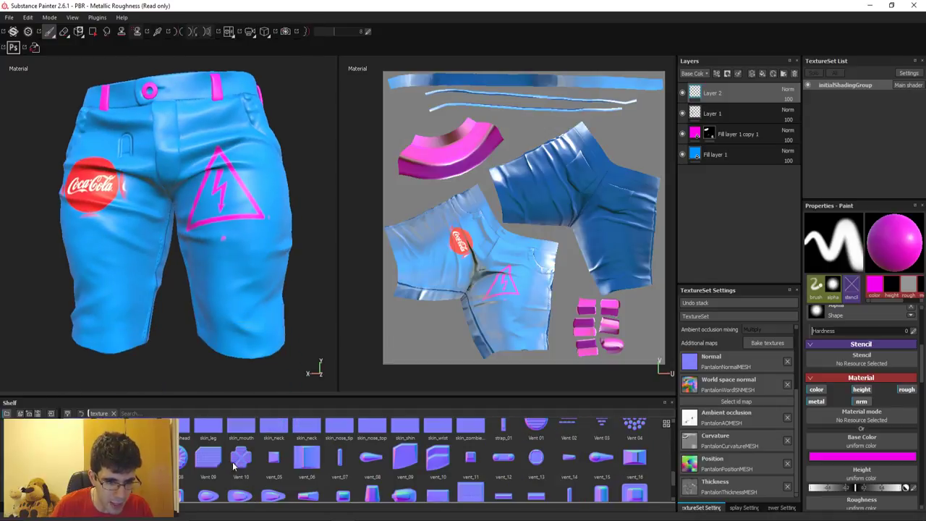
left_click(22, 427)
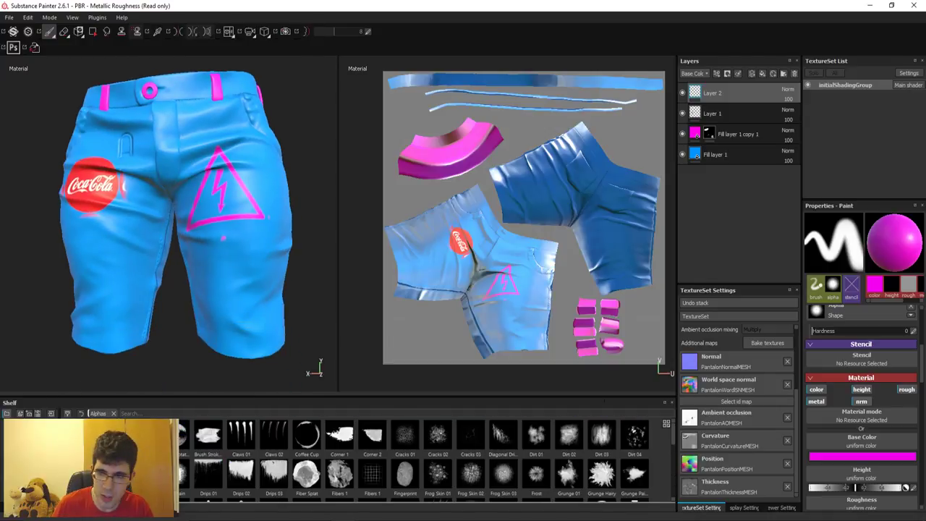
Set Projection to paint roughness only, with normal detail excluded.
key("3")
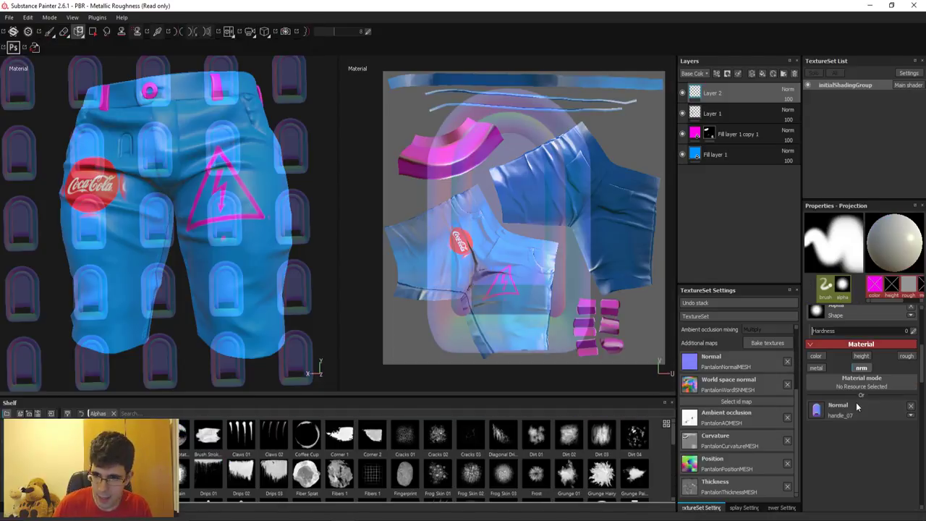
left_click(861, 368)
left_click(899, 361)
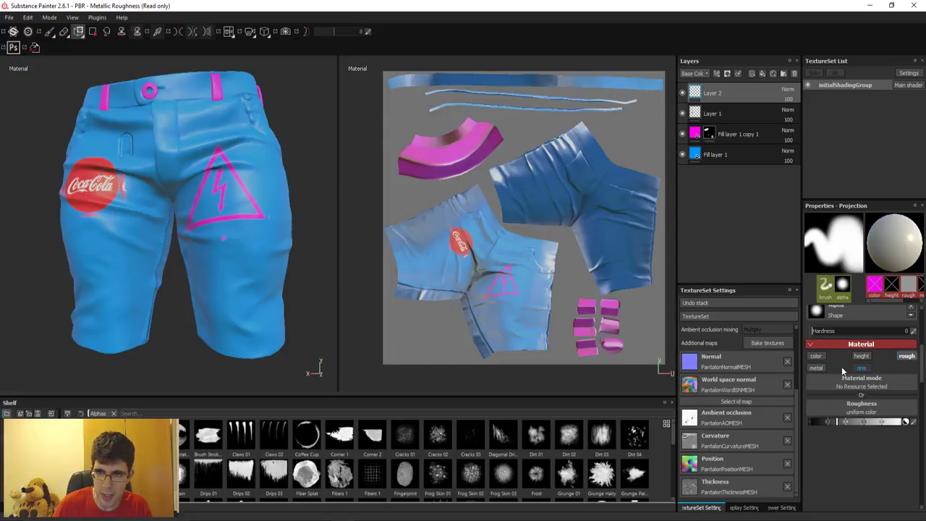
scroll(256, 299, "up", 2)
scroll(256, 299, "up", 1)
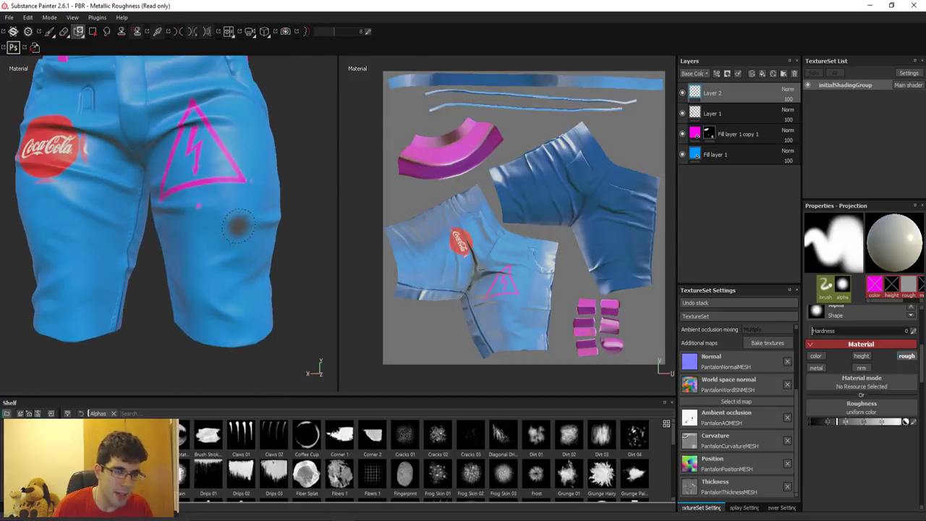
scroll(238, 269, "up", 2)
scroll(254, 321, "up", 2)
scroll(264, 268, "up", 1)
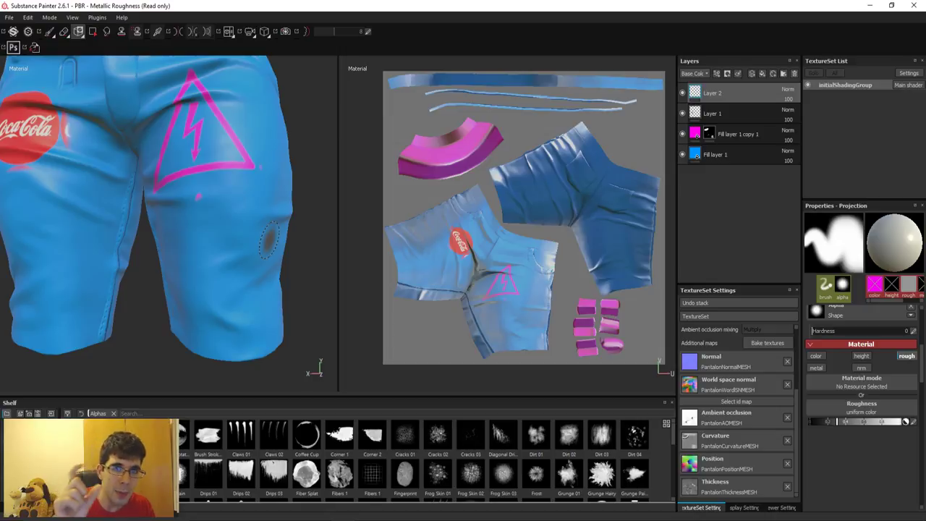
Add a new layer and set the brush to white, roughness only, at maximum roughness.
key("1")
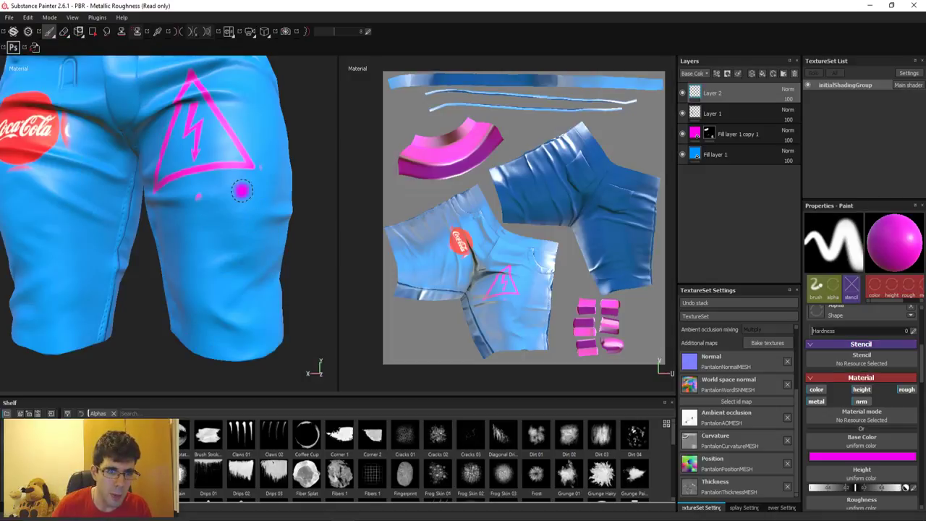
left_click(752, 75)
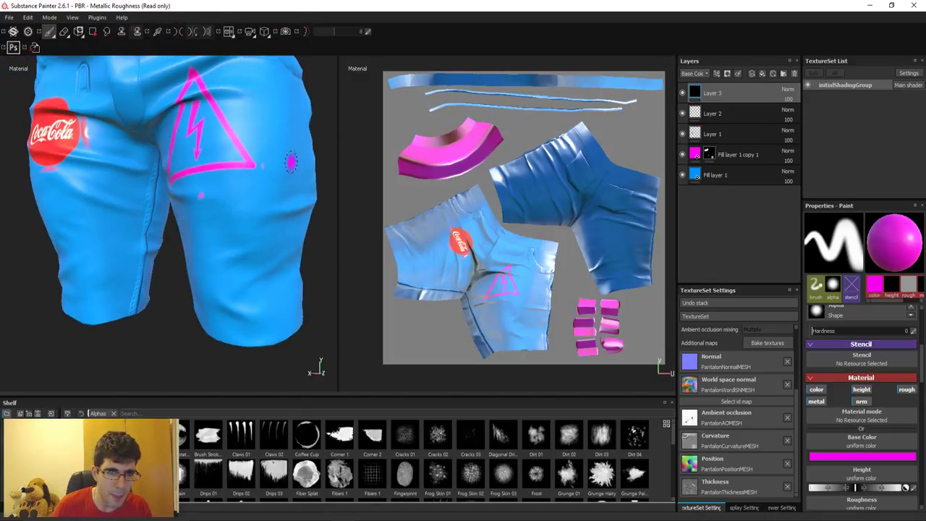
left_click(862, 455)
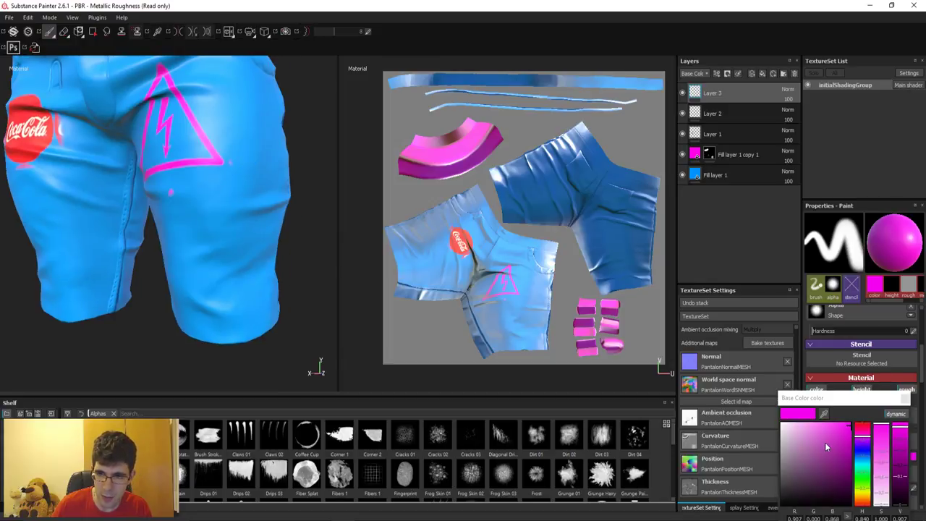
left_click(876, 425)
left_click(905, 398)
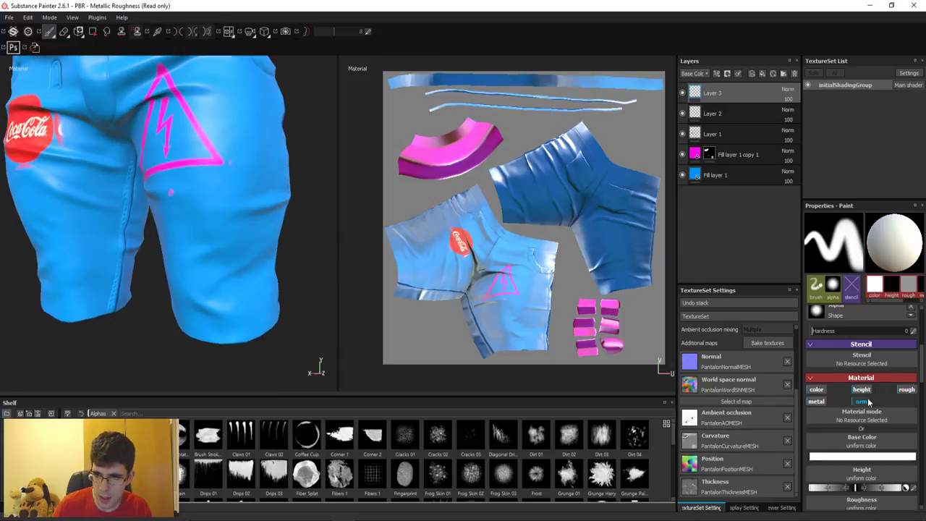
left_click(861, 389)
left_click(861, 402)
left_click(863, 403)
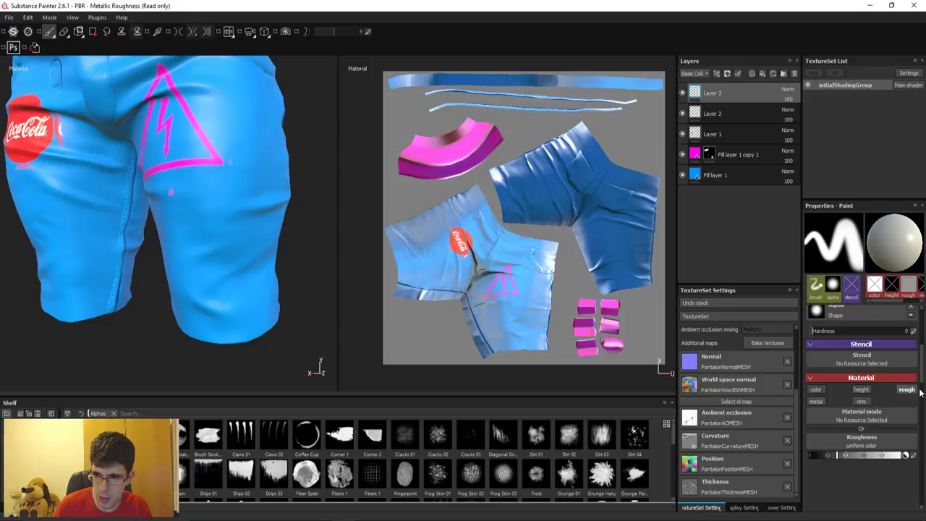
left_click_drag(848, 456, 915, 458)
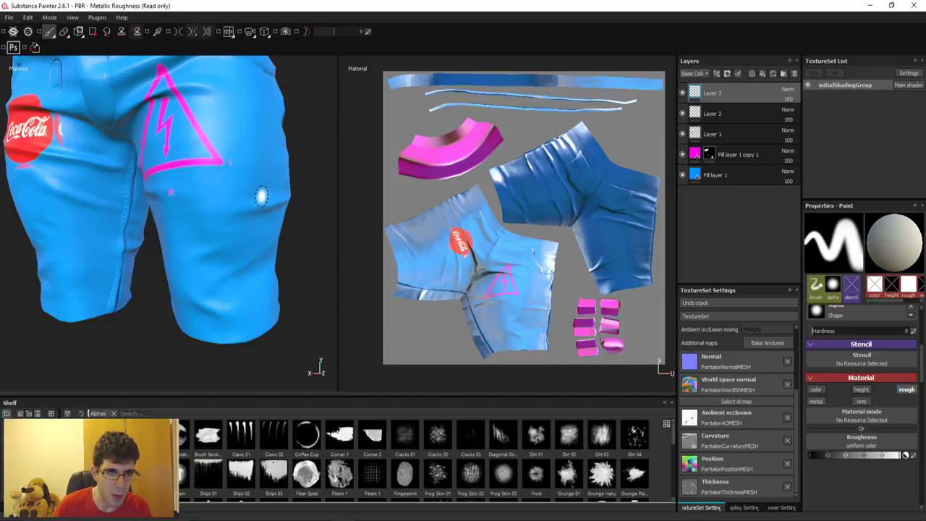
Paint a rough patch on the shorts near the pink triangle.
left_click_drag(261, 196, 244, 193, "alt")
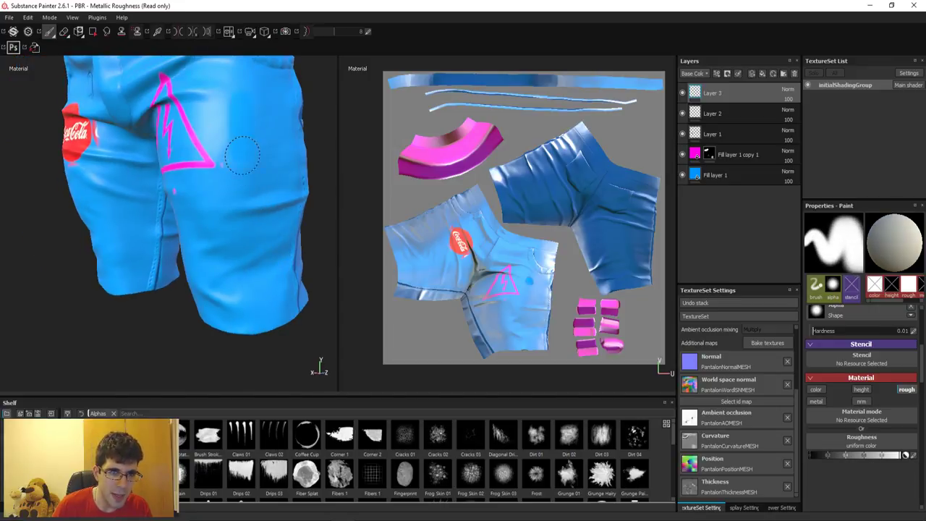
mouse_move(251, 152)
left_mouse_down()
mouse_move(225, 122)
mouse_move(264, 165)
left_mouse_up()
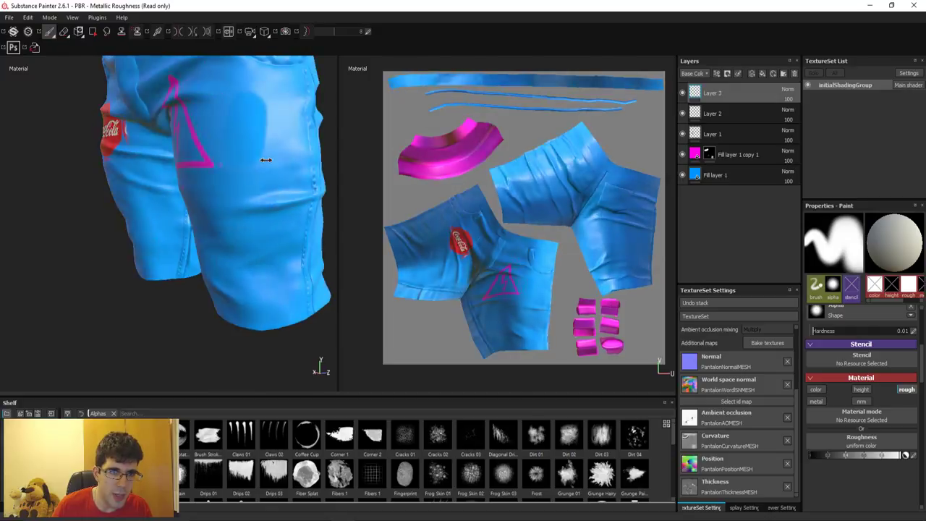
left_click_drag(264, 128, 254, 152, "alt")
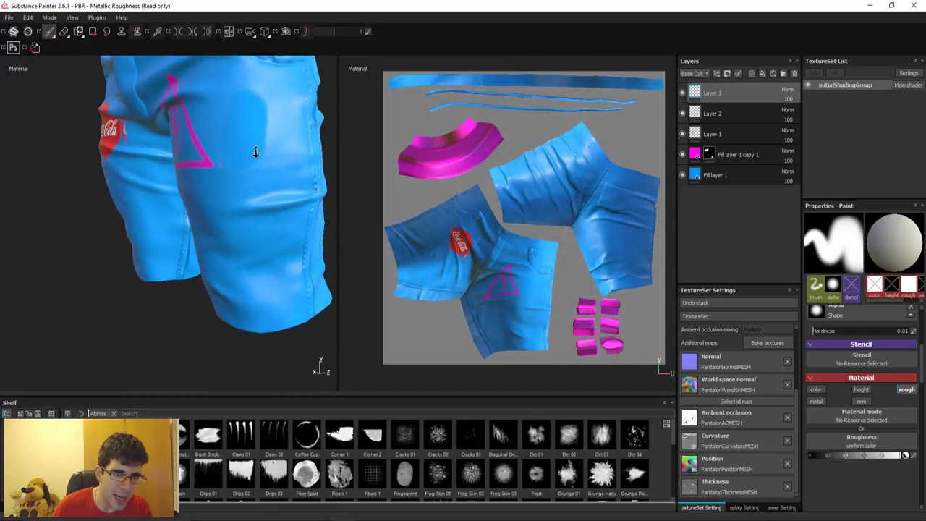
scroll(268, 105, "up", 5)
left_click_drag(262, 254, 275, 200, "alt")
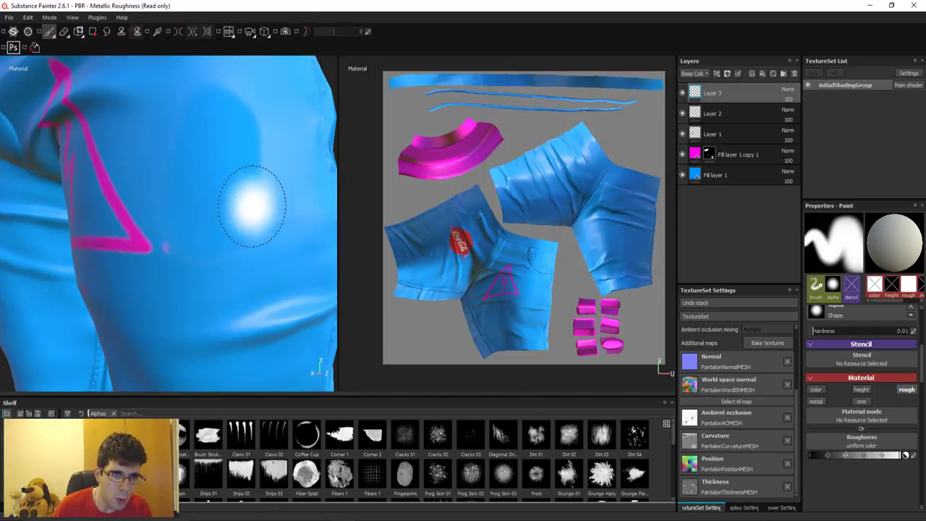
scroll(242, 130, "down", 3)
left_click_drag(254, 169, 282, 174, "alt")
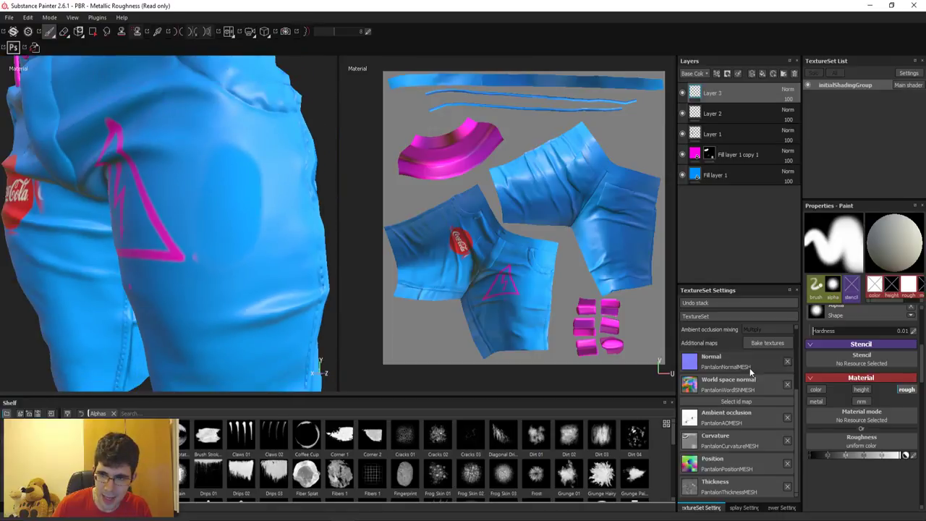
Set roughness to 0 and paint glossy low-roughness patches on the hip.
left_click_drag(822, 453, 811, 454)
mouse_move(311, 282)
left_mouse_down("alt")
mouse_move(268, 176)
mouse_move(285, 217)
left_mouse_up("alt")
mouse_move(286, 217)
left_mouse_down("alt")
mouse_move(260, 239)
mouse_move(241, 224)
mouse_move(258, 238)
mouse_move(254, 219)
left_mouse_up("alt")
mouse_move(254, 219)
right_mouse_down("shift")
mouse_move(229, 242)
mouse_move(242, 238)
right_mouse_up("shift")
mouse_move(244, 233)
left_mouse_down("alt")
mouse_move(256, 251)
mouse_move(269, 210)
mouse_move(164, 230)
mouse_move(207, 279)
mouse_move(212, 265)
mouse_move(246, 261)
left_mouse_up("alt")
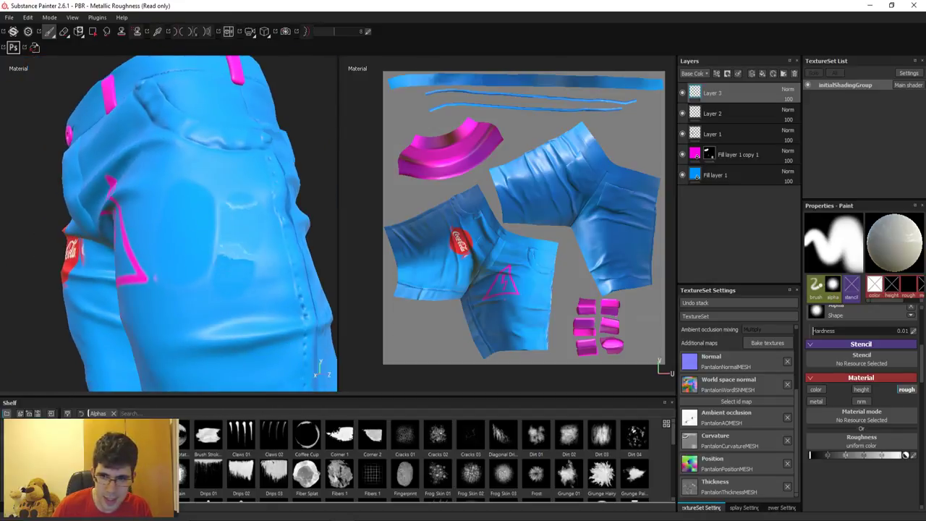
In Viewer Settings, try the bonifacio_aragon_stairs environment map and rotate its lighting.
left_click(757, 510)
left_click(768, 509)
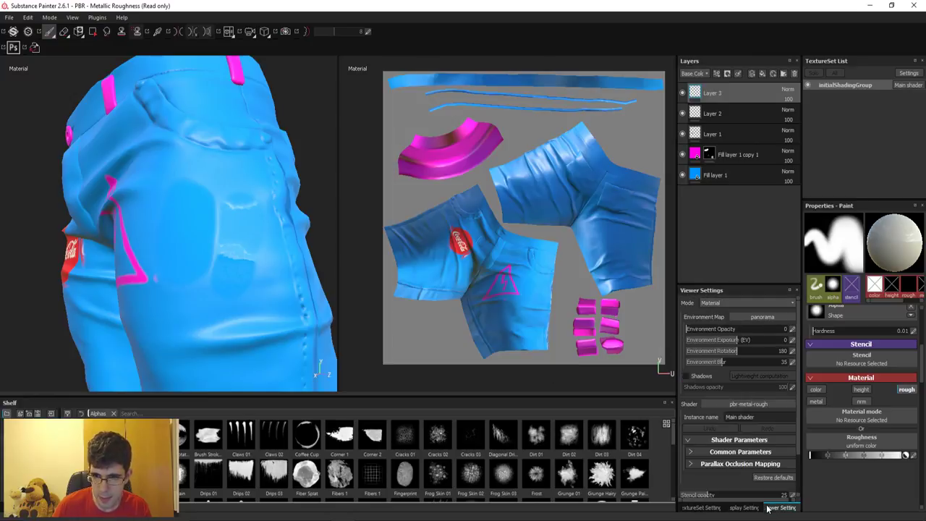
left_click(766, 318)
left_click(788, 356)
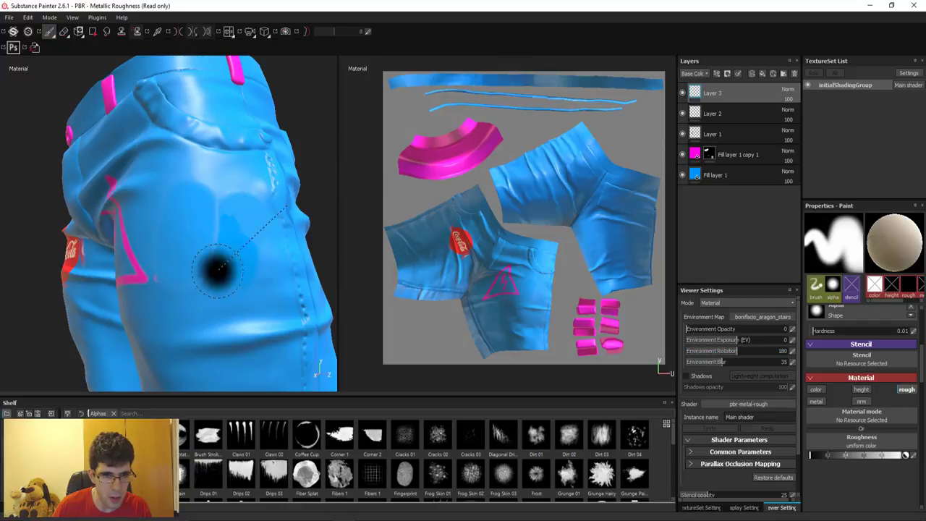
right_click_drag(217, 270, 271, 279, "shift")
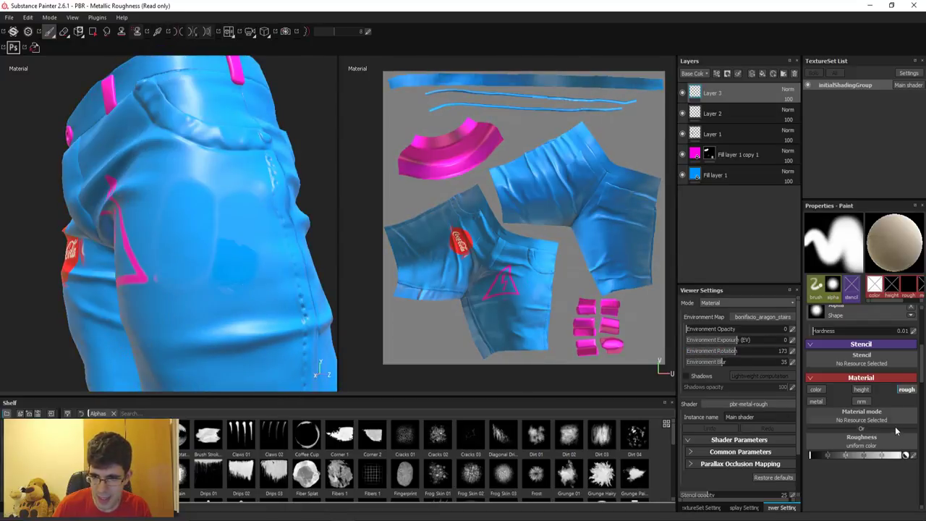
Switch the environment back to panorama and rotate it to 191.
left_click(753, 321)
left_click(843, 378)
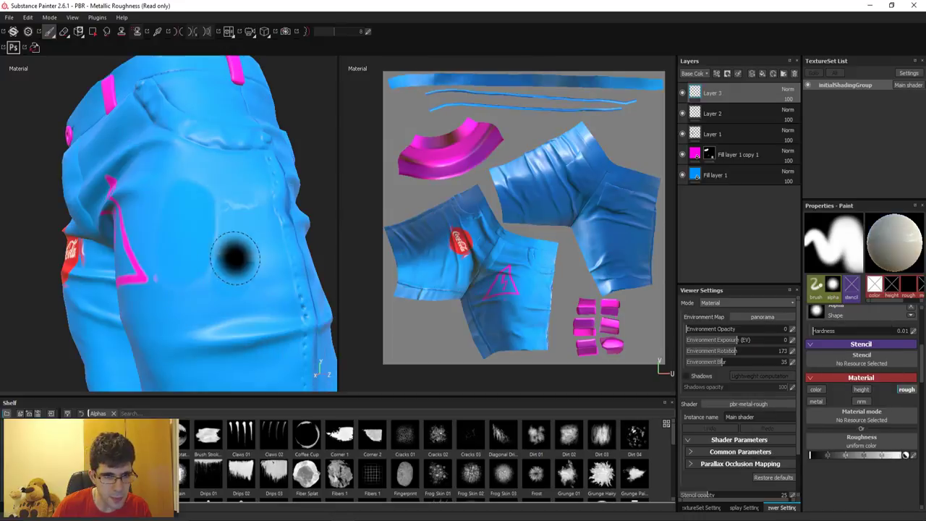
right_click_drag(234, 259, 185, 282, "shift")
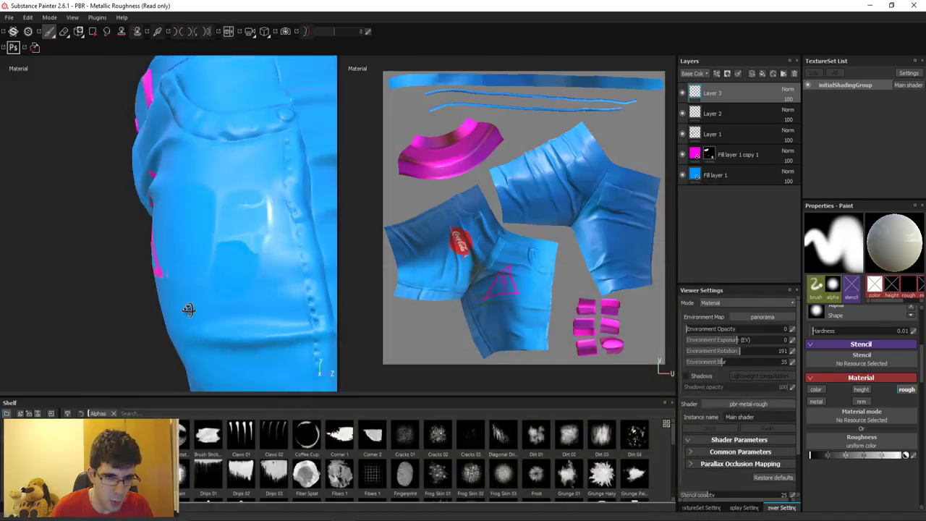
left_click_drag(186, 310, 230, 284, "alt")
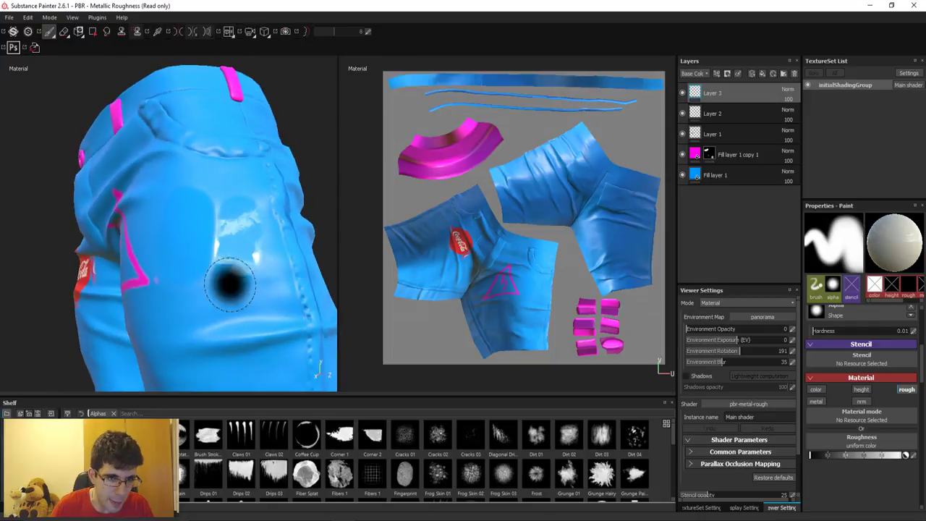
Activate Projection painting and scroll the Alphas shelf to the Shape and Sign rows.
mouse_move(244, 248)
left_mouse_down("alt")
mouse_move(258, 244)
mouse_move(178, 254)
left_mouse_up("alt")
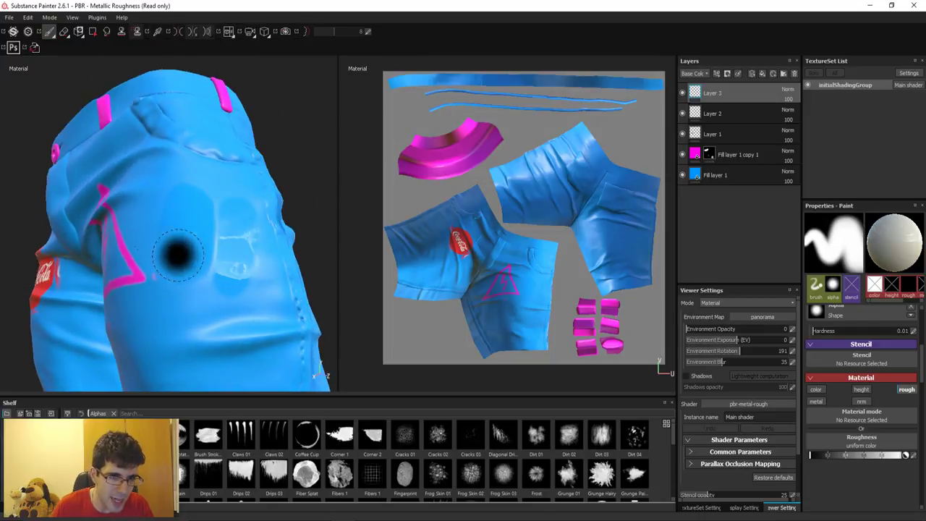
mouse_move(244, 310)
left_mouse_down("alt")
mouse_move(264, 311)
mouse_move(264, 273)
left_mouse_up("alt")
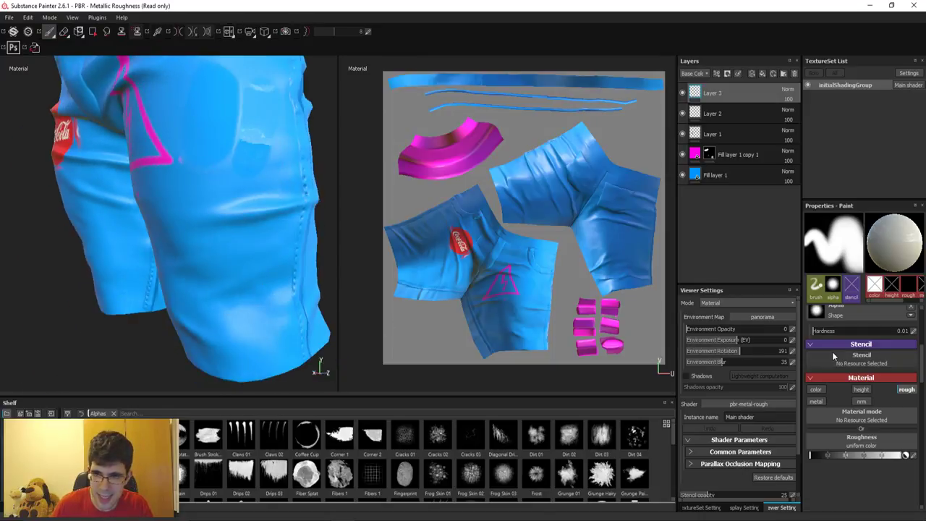
key("3")
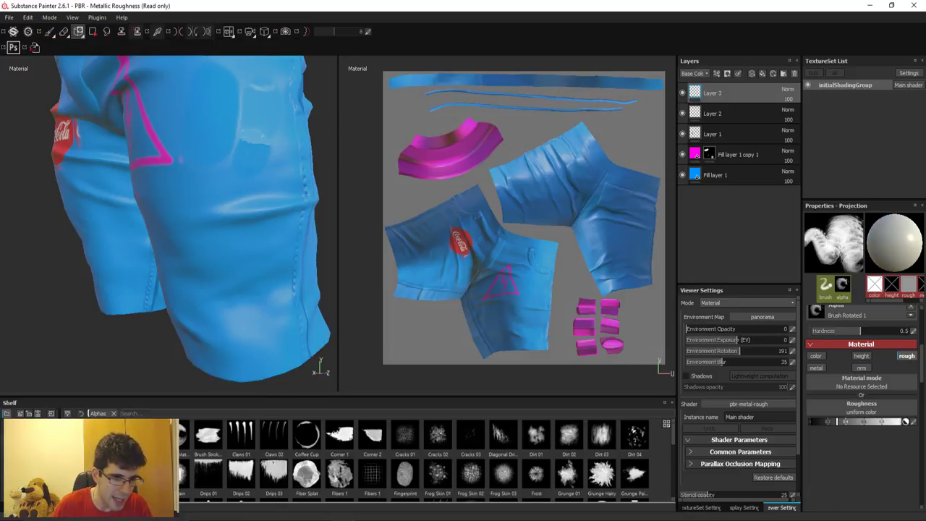
scroll(261, 444, "down", 5)
scroll(467, 477, "down", 3)
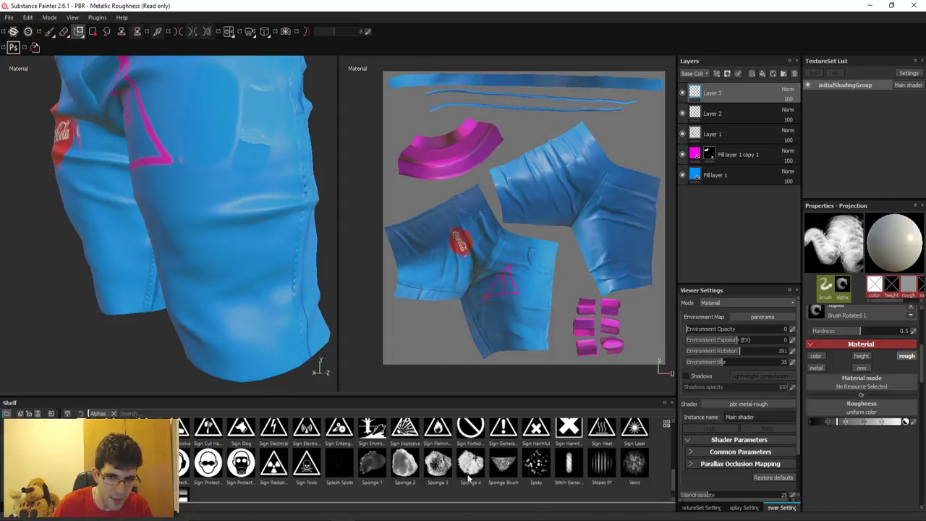
scroll(221, 437, "up", 5)
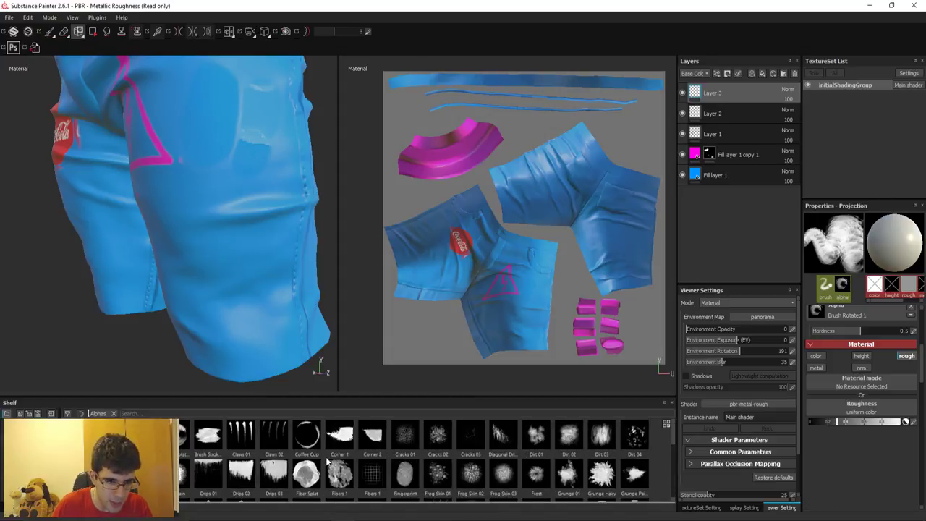
scroll(328, 461, "down", 5)
scroll(428, 471, "up", 1)
scroll(249, 487, "down", 3)
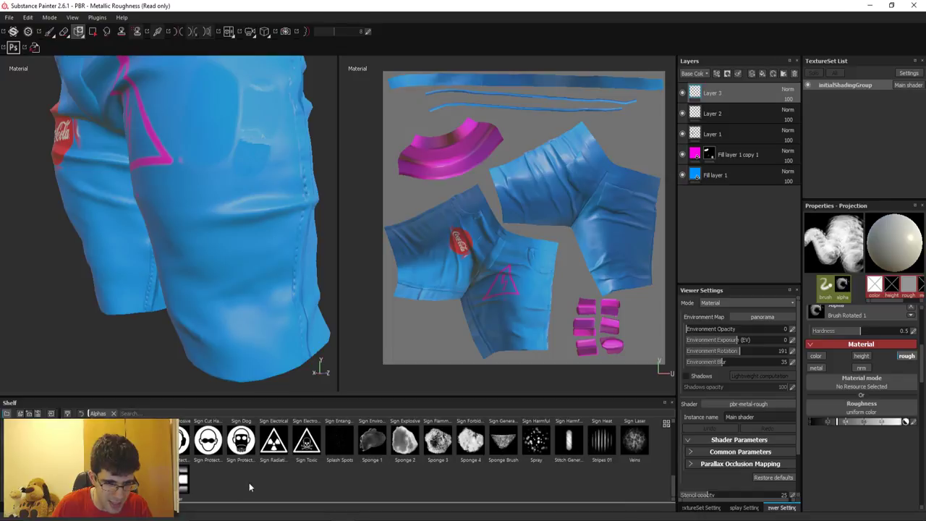
scroll(420, 463, "up", 2)
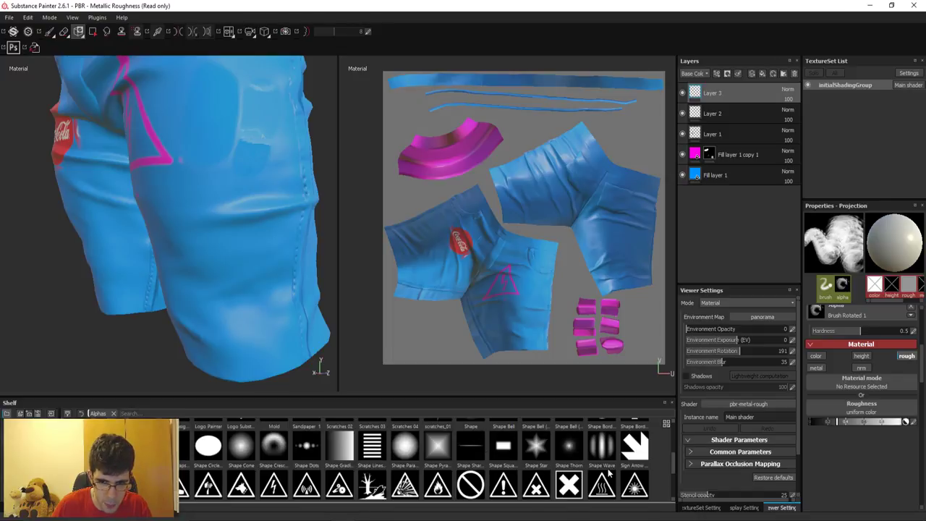
Load Sign Arrow Diagonal as the roughness alpha and project arrow marks onto the leg front.
left_click_drag(636, 452, 861, 409)
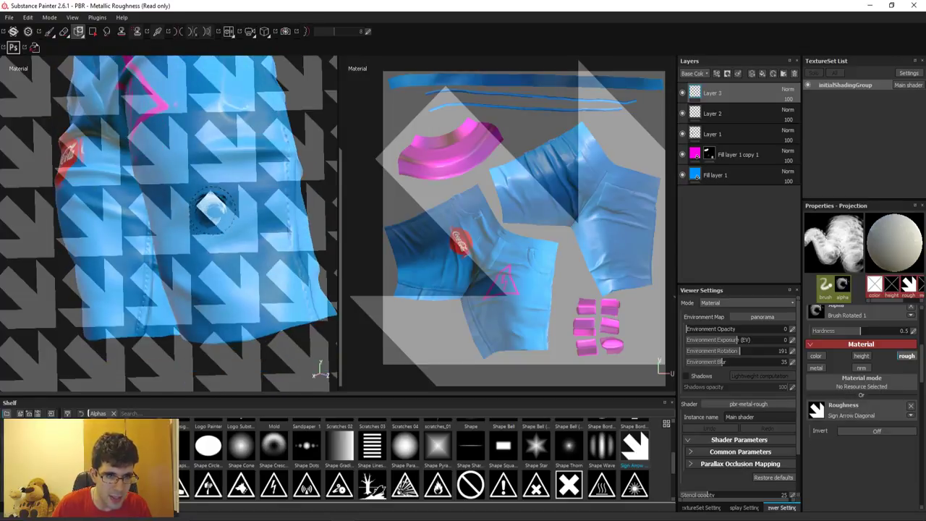
key("s")
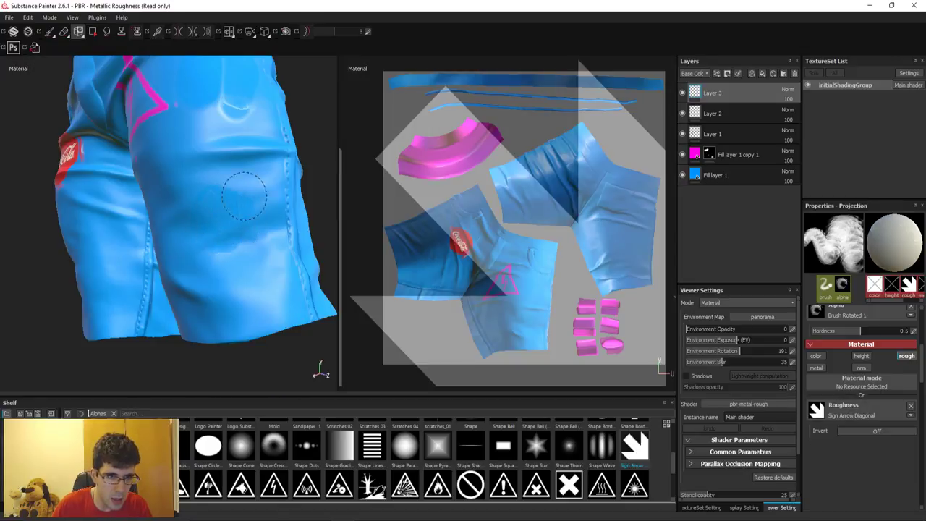
mouse_move(207, 181)
left_mouse_down()
mouse_move(245, 125)
mouse_move(269, 188)
mouse_move(279, 312)
left_mouse_up()
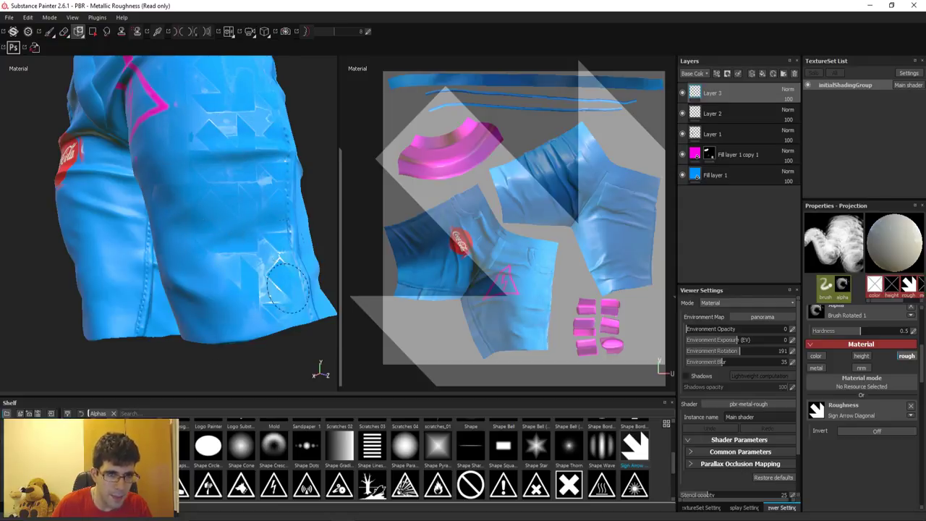
mouse_move(186, 300)
left_mouse_down("alt")
mouse_move(245, 179)
mouse_move(243, 256)
mouse_move(223, 234)
left_mouse_up("alt")
key("1")
mouse_move(224, 234)
right_mouse_down("shift")
mouse_move(215, 250)
mouse_move(221, 234)
right_mouse_up("shift")
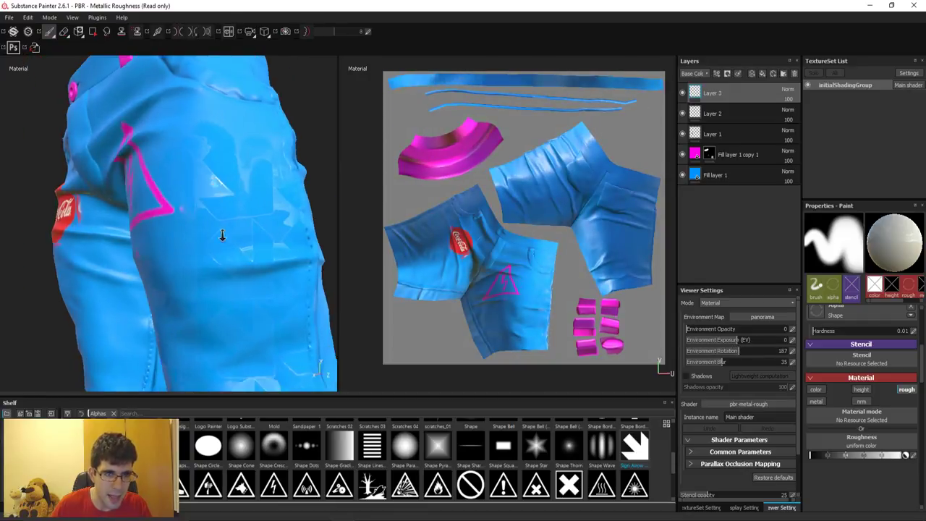
Shrink the brush to a tiny size and inspect the hip and upper leg up close.
mouse_move(221, 234)
left_mouse_down("alt")
mouse_move(252, 288)
mouse_move(243, 289)
mouse_move(245, 267)
mouse_move(227, 259)
left_mouse_up("alt")
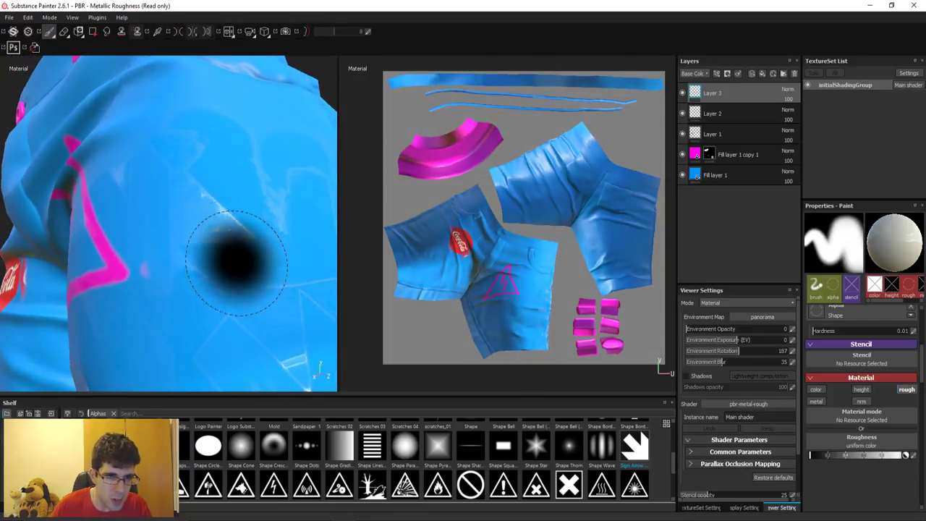
mouse_move(227, 258)
right_mouse_down("ctrl")
mouse_move(215, 259)
mouse_move(225, 247)
right_mouse_up("ctrl")
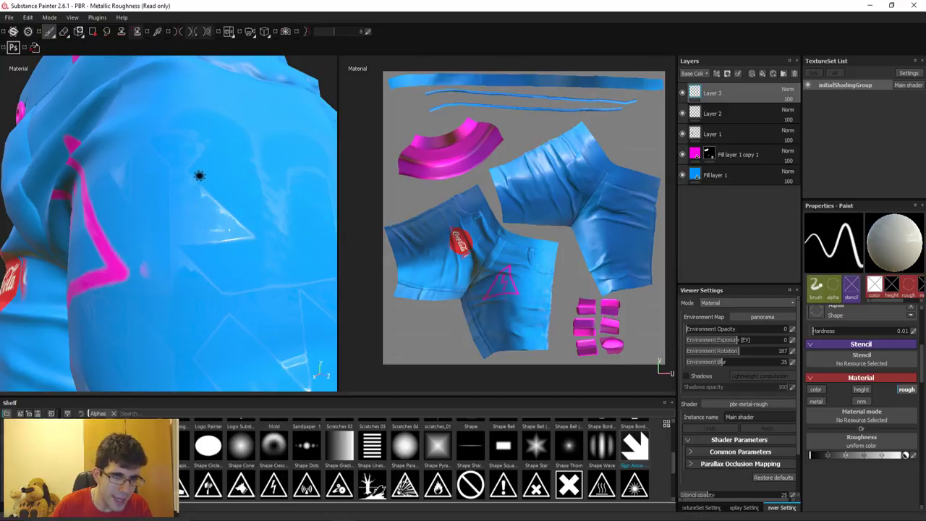
mouse_move(201, 213)
left_mouse_down("alt")
mouse_move(248, 231)
mouse_move(268, 253)
mouse_move(234, 258)
mouse_move(207, 227)
mouse_move(254, 215)
mouse_move(250, 253)
mouse_move(240, 259)
left_mouse_up("alt")
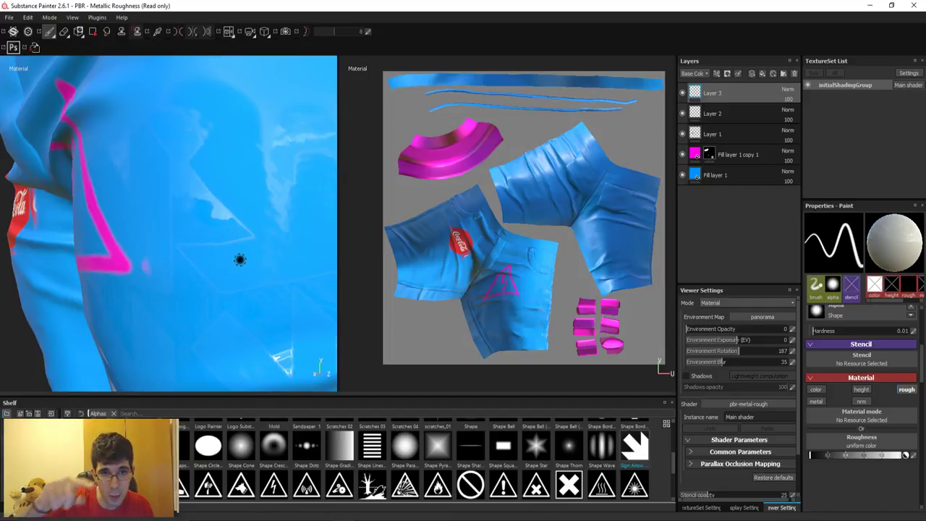
right_click_drag(233, 279, 198, 213, "alt")
mouse_move(199, 213)
left_mouse_down("alt")
mouse_move(202, 152)
mouse_move(244, 217)
mouse_move(241, 176)
left_mouse_up("alt")
right_click_drag(241, 176, 217, 203, "alt")
mouse_move(217, 203)
left_mouse_down("alt")
mouse_move(148, 231)
mouse_move(137, 264)
mouse_move(184, 233)
mouse_move(206, 253)
mouse_move(215, 282)
left_mouse_up("alt")
right_click_drag(215, 282, 218, 303, "alt")
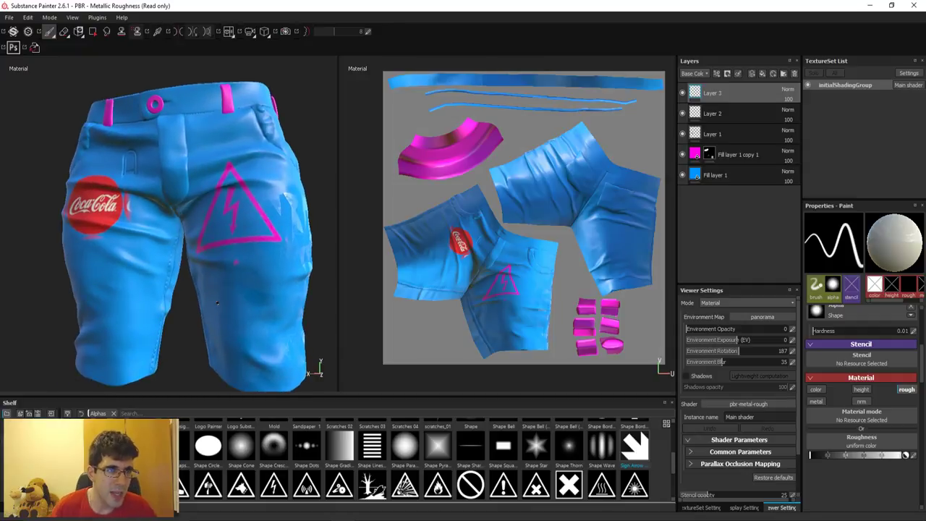